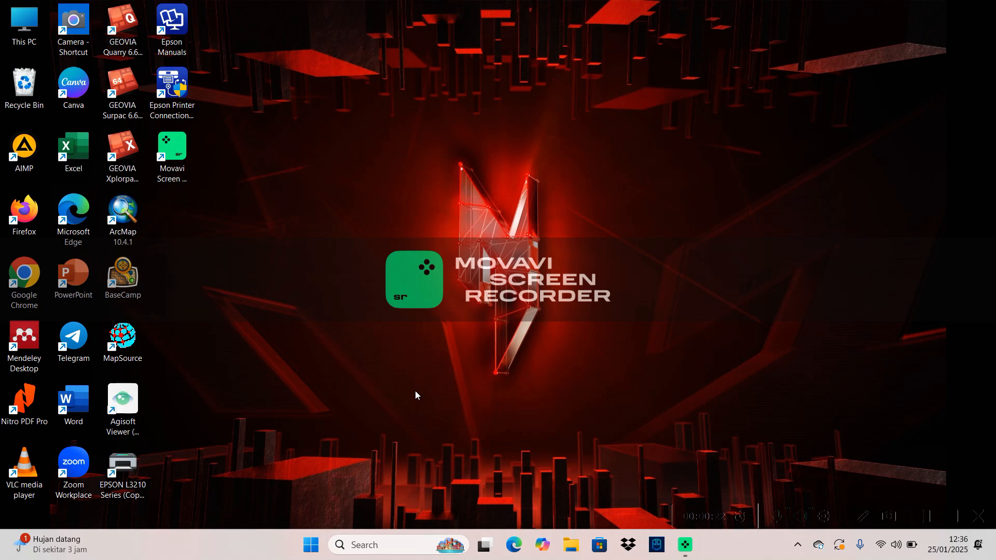
Launch GEOVIA Surpac 6.6.2 and set the data ts folder on drive D as the work directory.
double_click(124, 90)
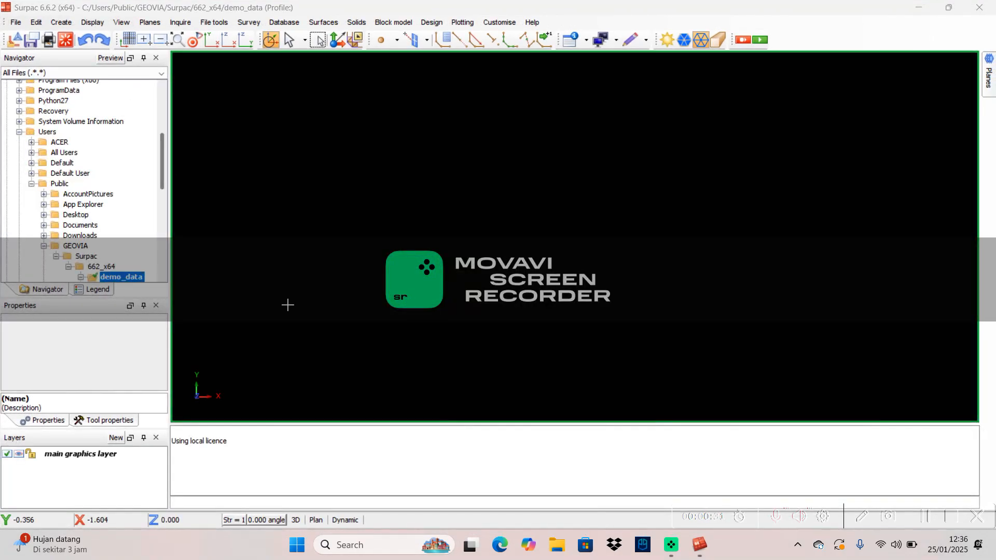
scroll(106, 232, down, 2)
scroll(106, 229, down, 5)
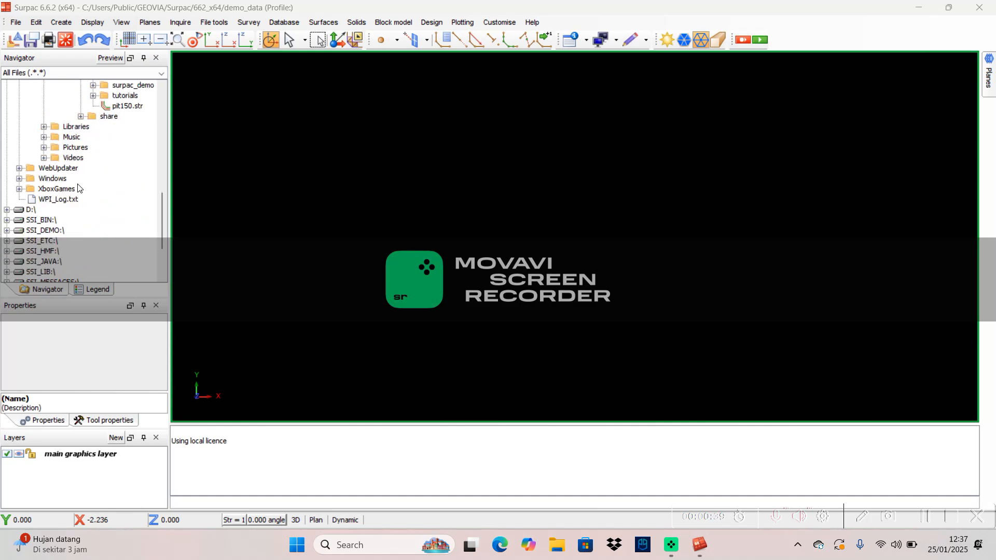
click(6, 210)
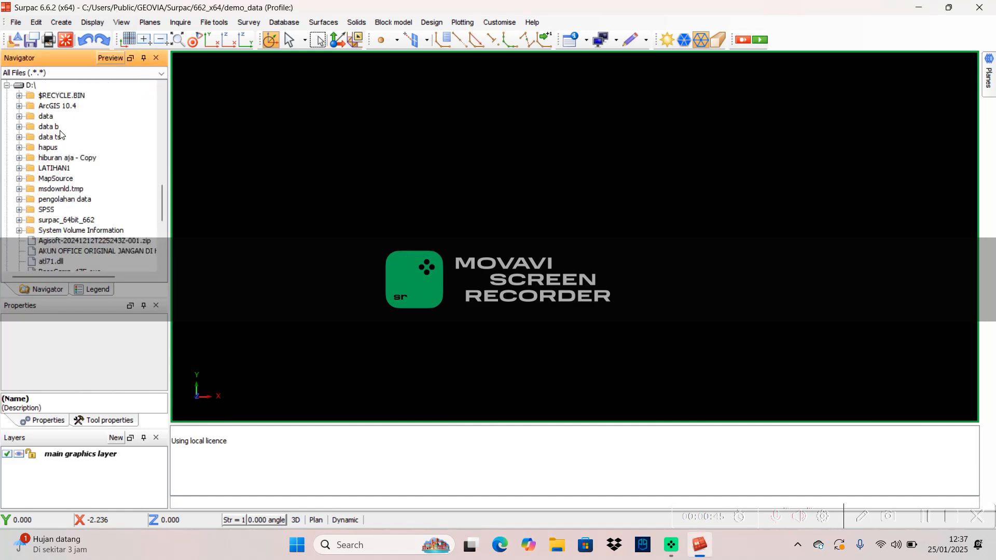
click(18, 137)
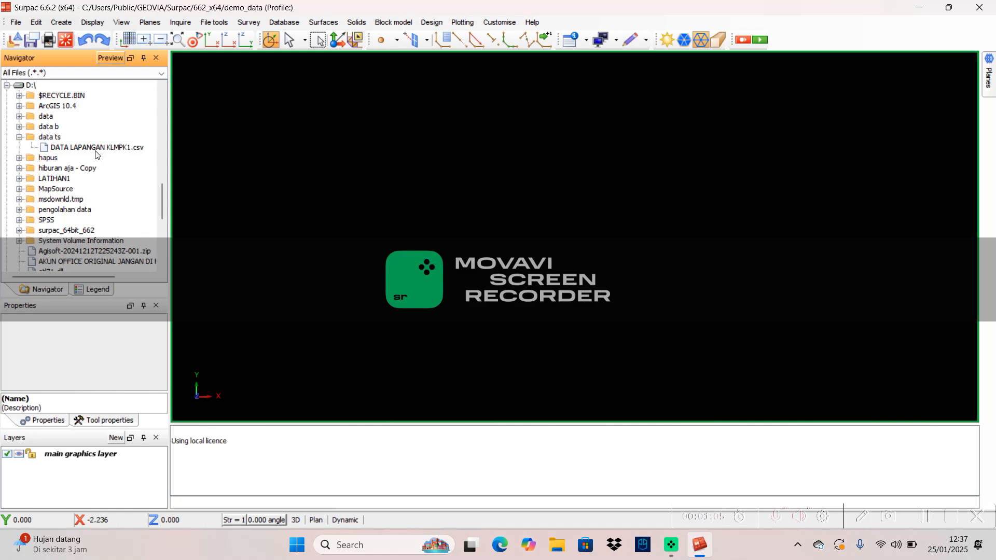
right_click(54, 139)
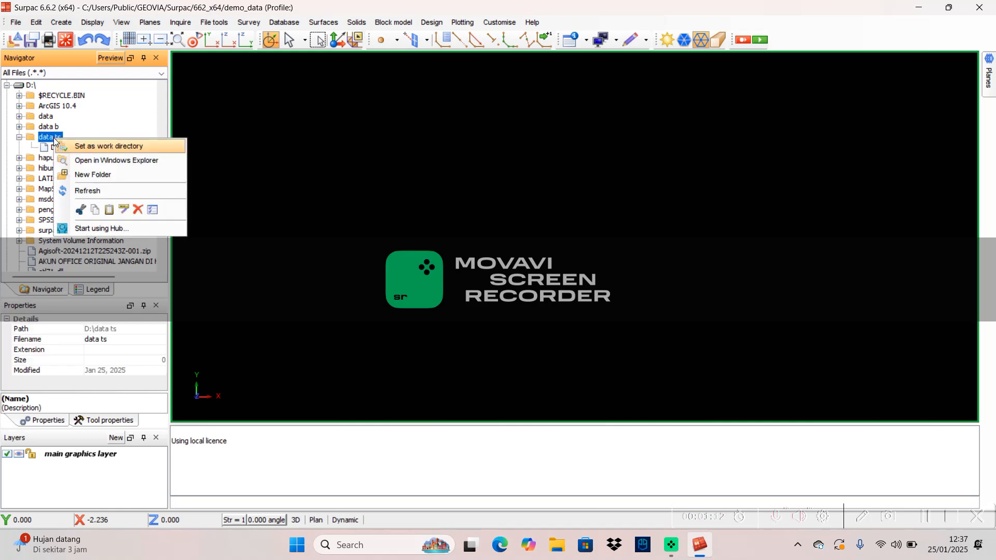
click(123, 150)
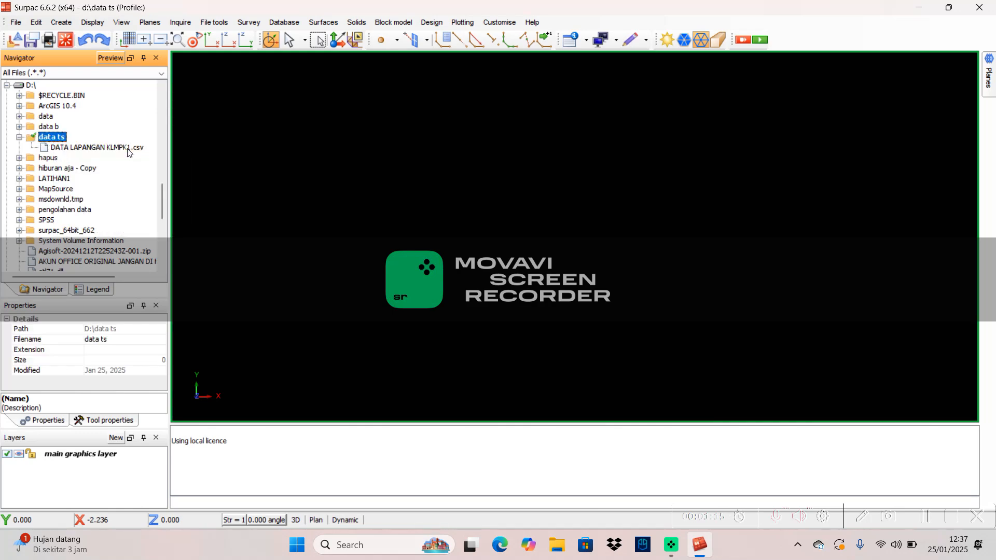
click(78, 148)
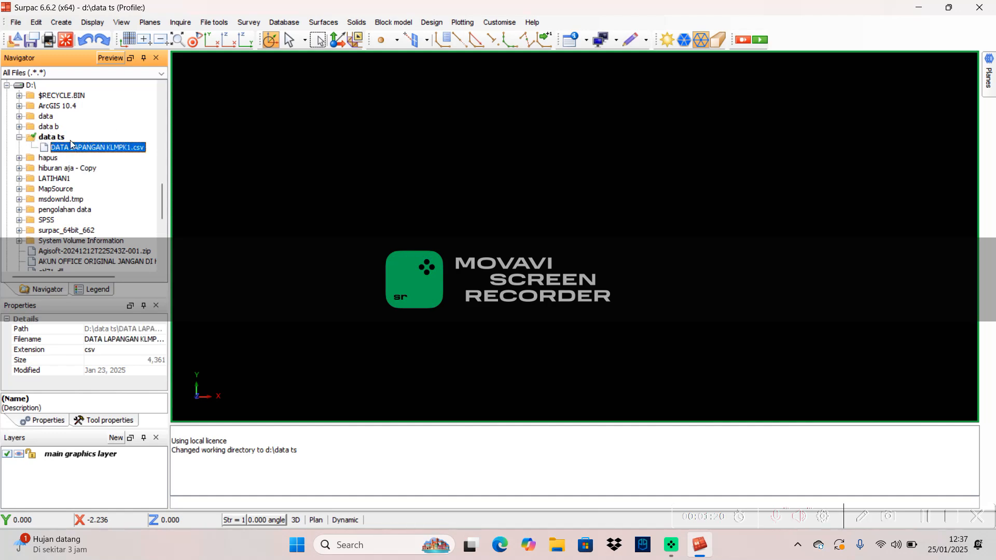
click(51, 138)
click(55, 159)
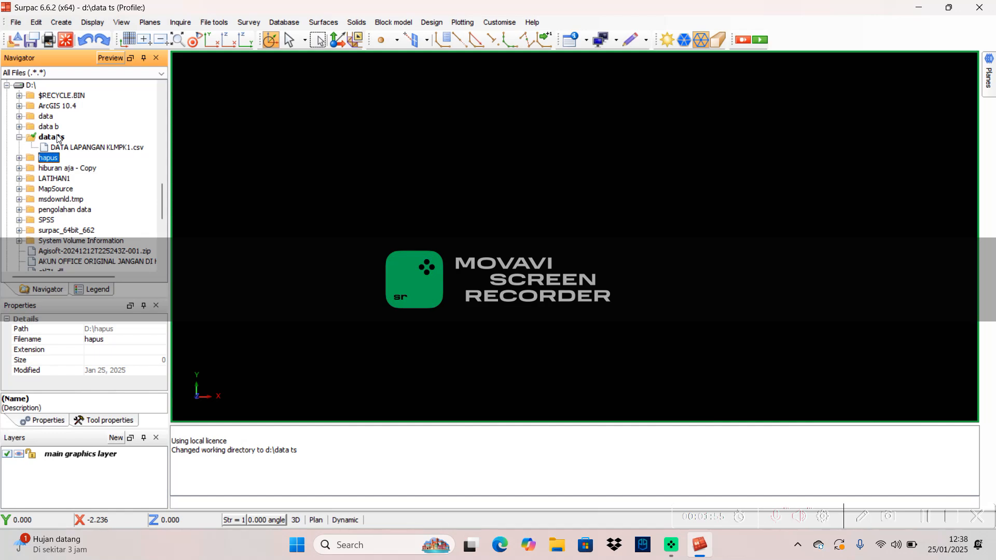
scroll(58, 138, down, 1)
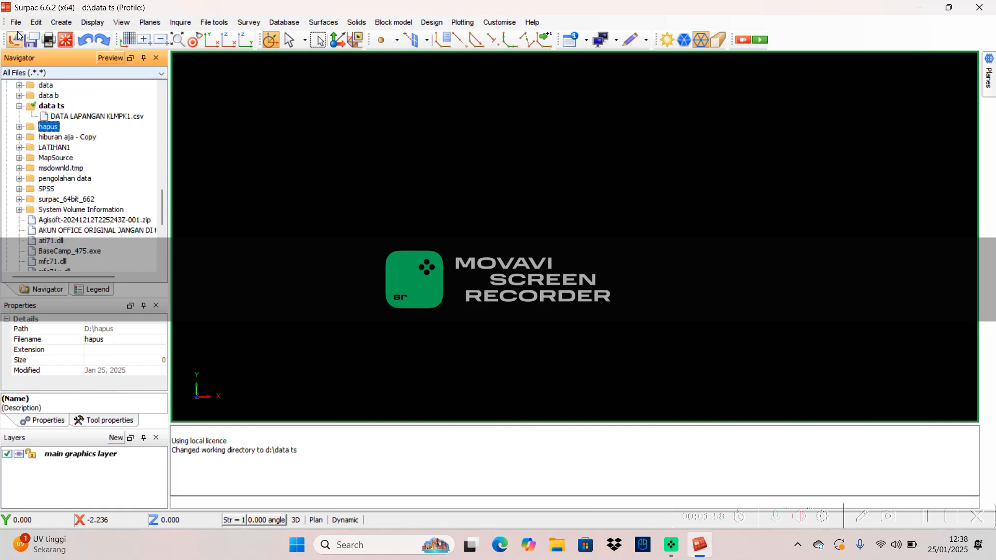
Start a string data import from many files, using DATA LAPANGAN KLMPK1.csv as the source file.
click(20, 26)
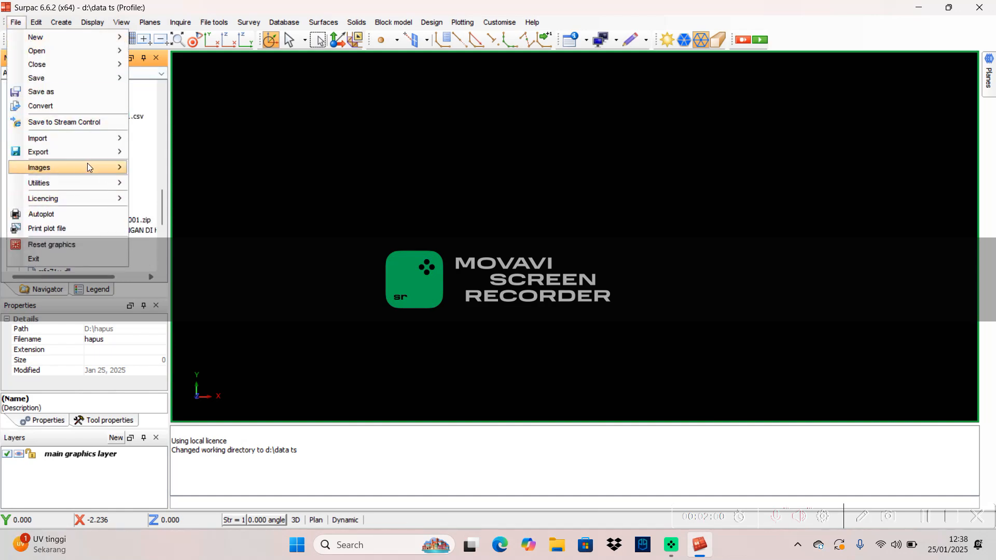
mouse_move(93, 143)
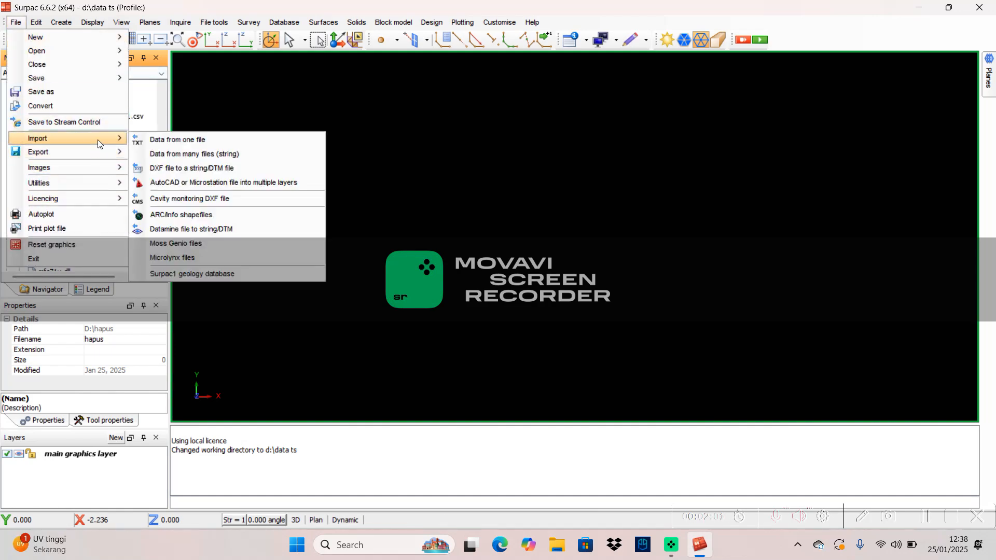
click(199, 154)
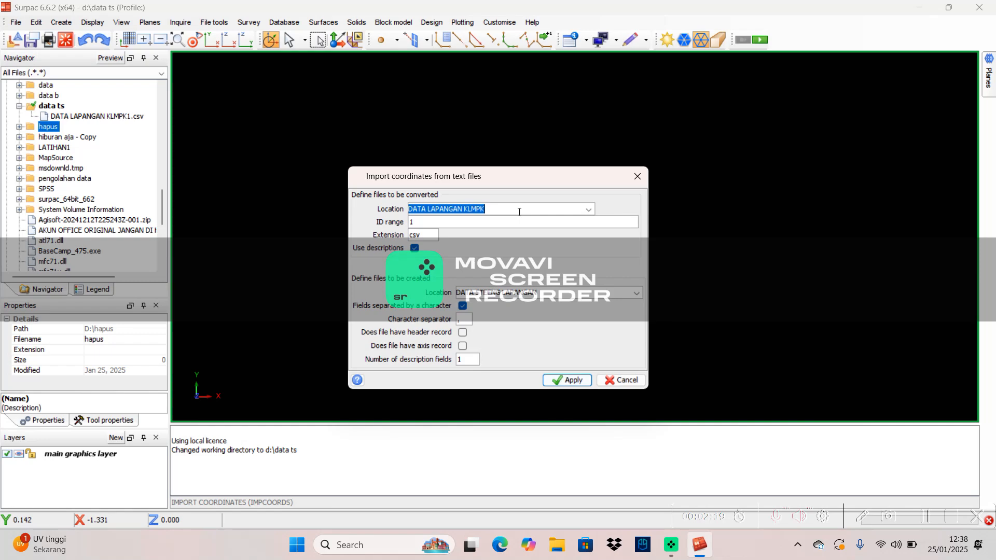
click(586, 208)
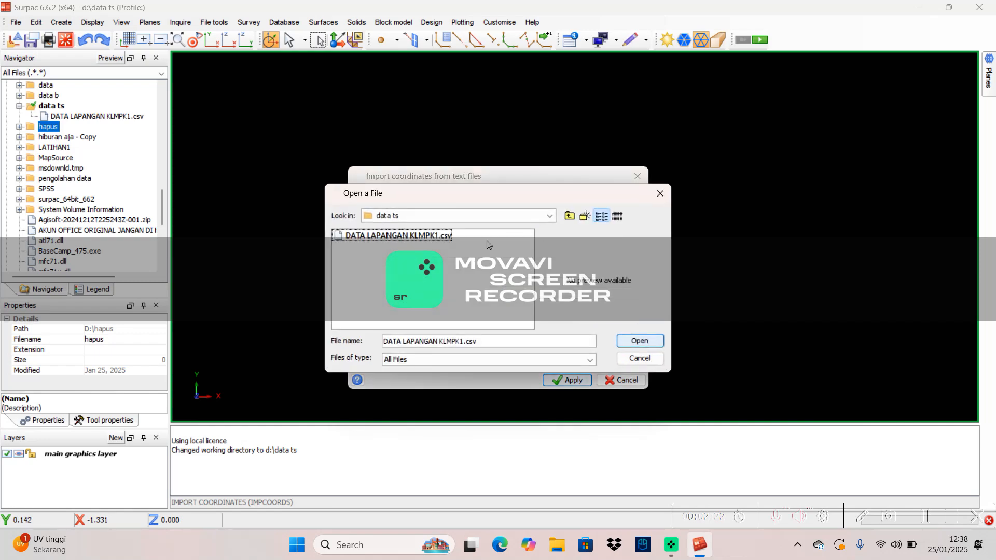
click(422, 237)
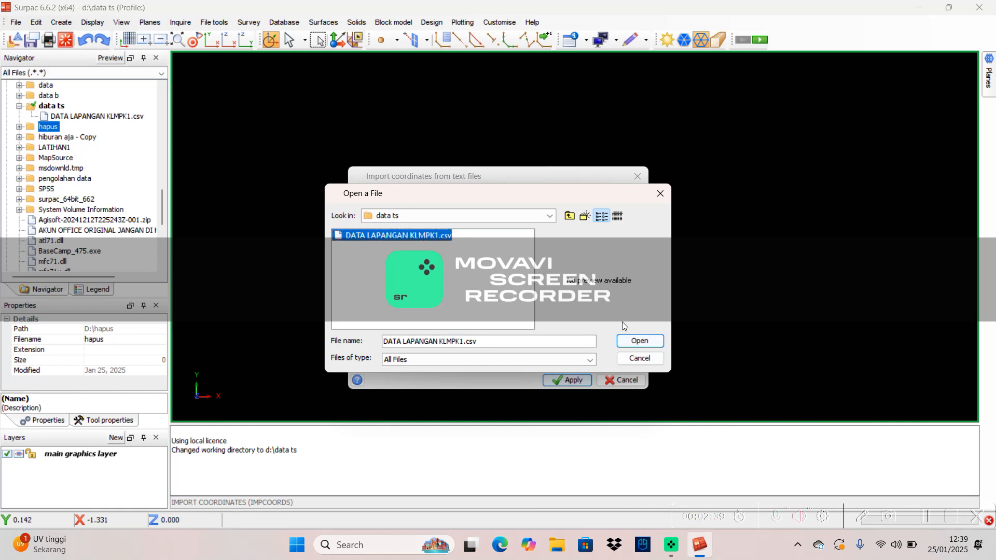
click(658, 341)
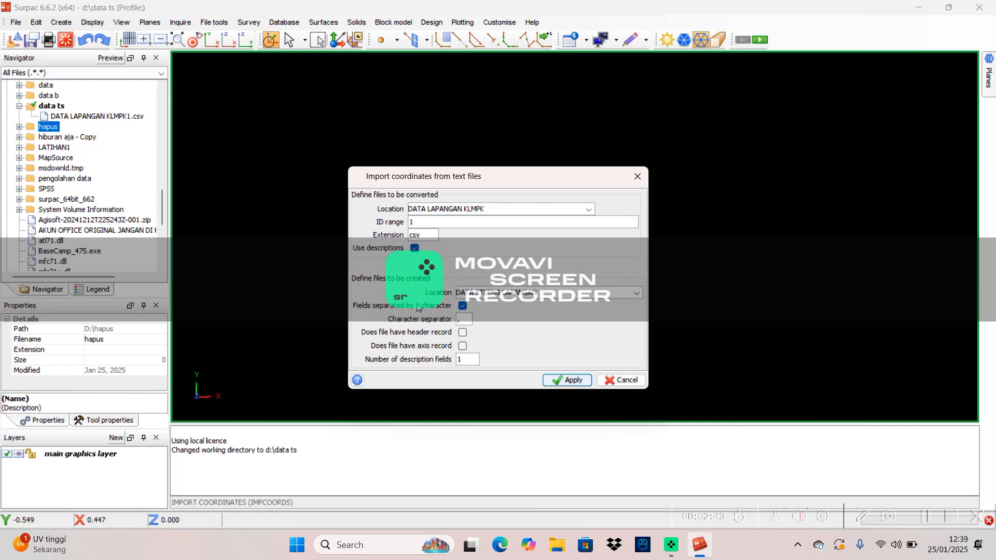
Set the output location to DATA LP ASISTEN and run the conversion with the preset coordinate and description field order.
drag(456, 293, 557, 293)
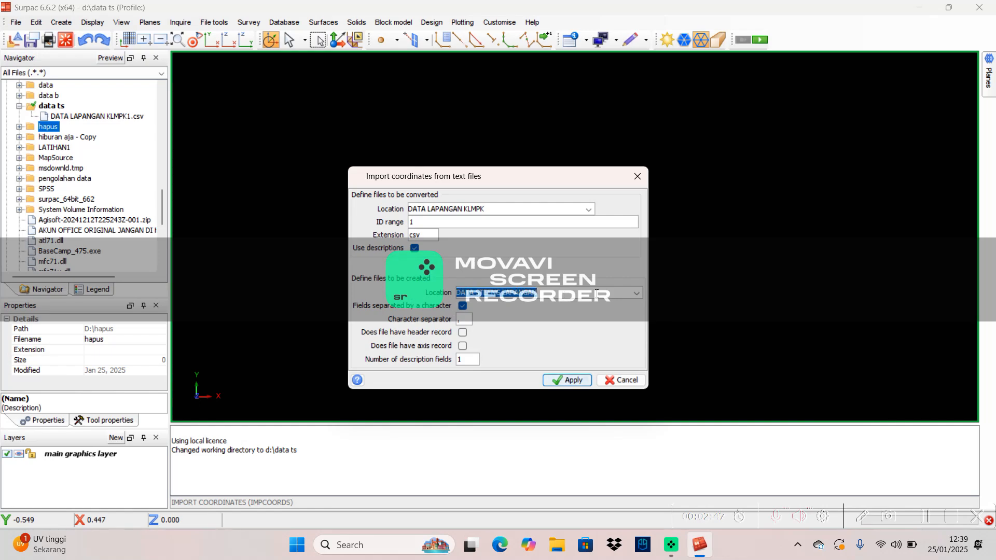
text(DATA L)
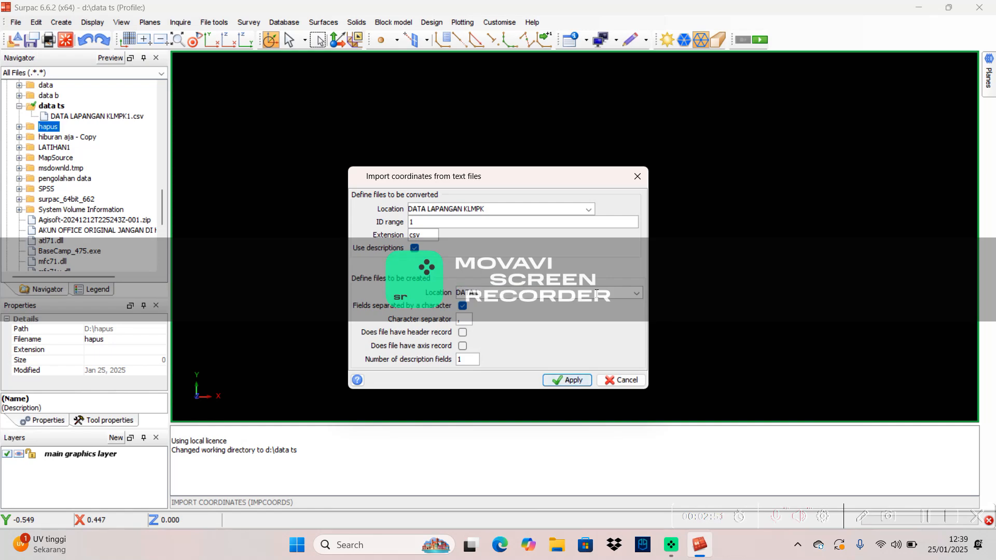
text(P ASISTEN)
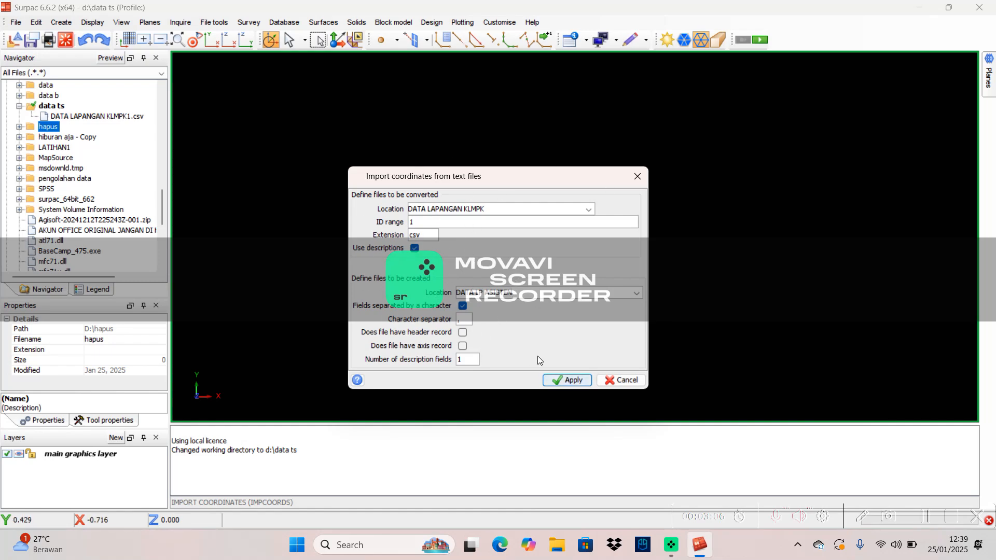
click(570, 381)
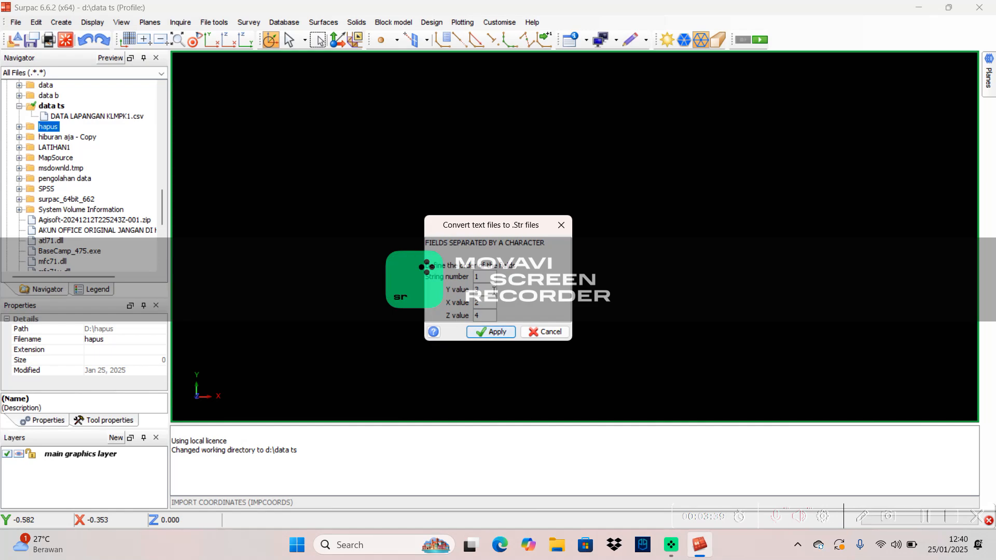
click(499, 332)
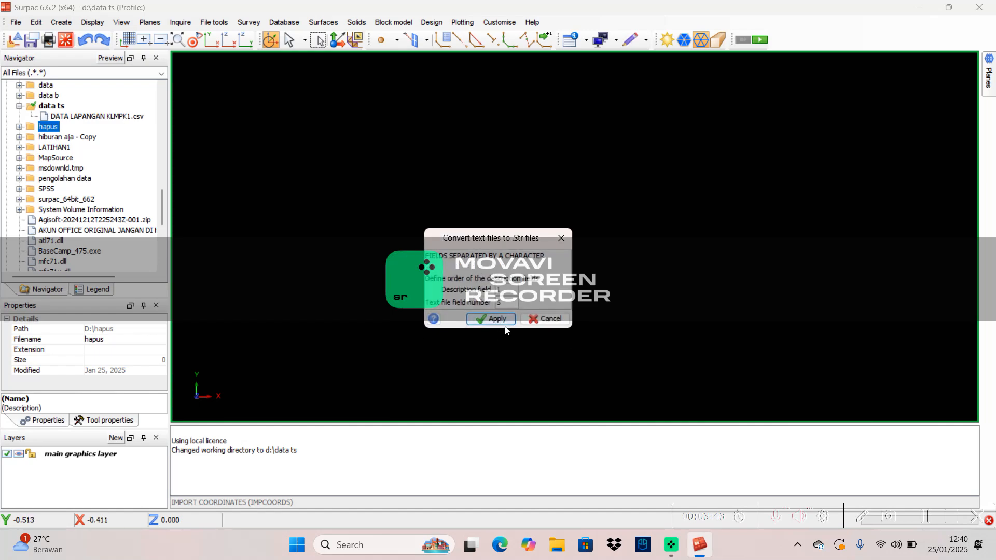
click(496, 319)
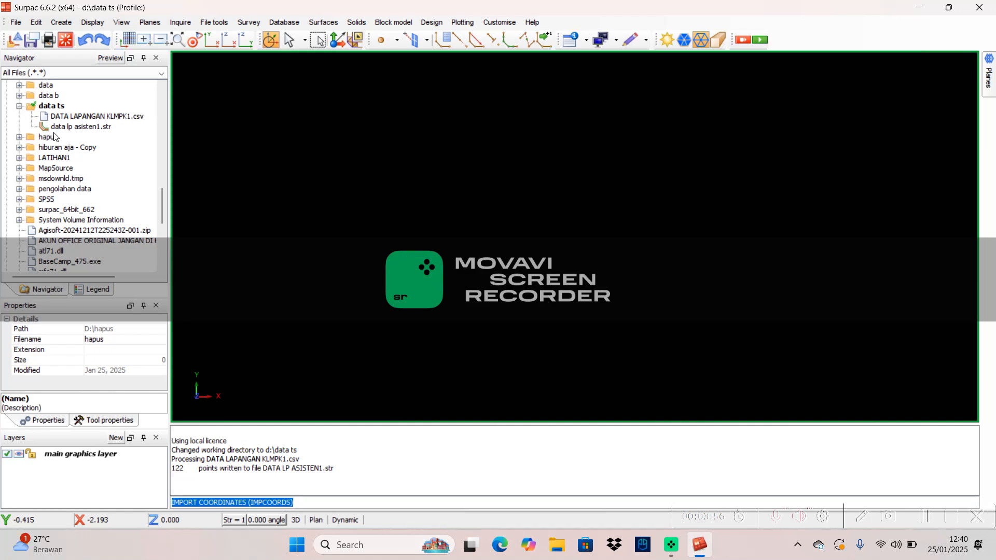
Load data lp asisten1.str into the graphics viewport and tilt it into an oblique 3D view.
mouse_move(62, 127)
mouse_down()
mouse_move(520, 123)
mouse_move(596, 162)
mouse_move(593, 181)
mouse_move(517, 124)
mouse_move(539, 157)
mouse_move(530, 150)
mouse_up()
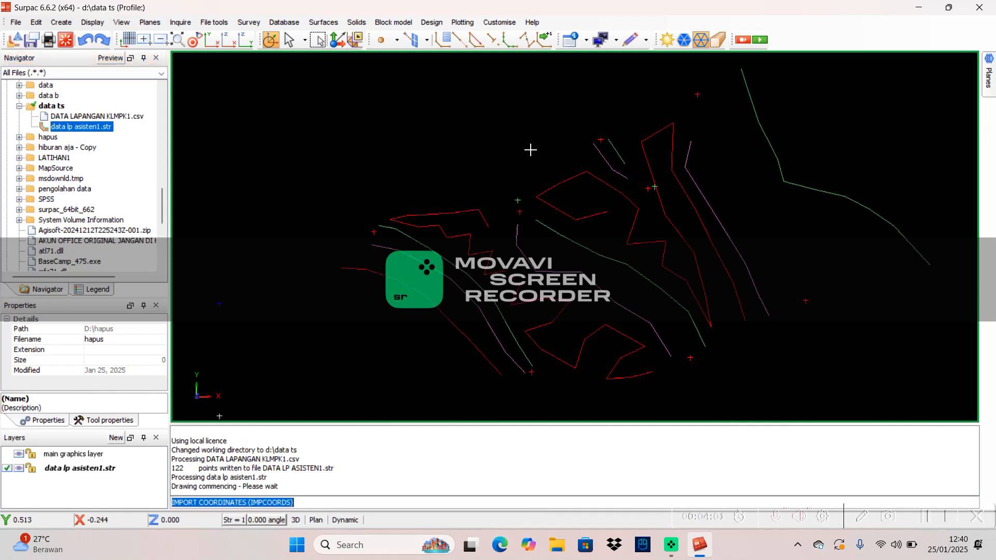
scroll(605, 195, down, 2)
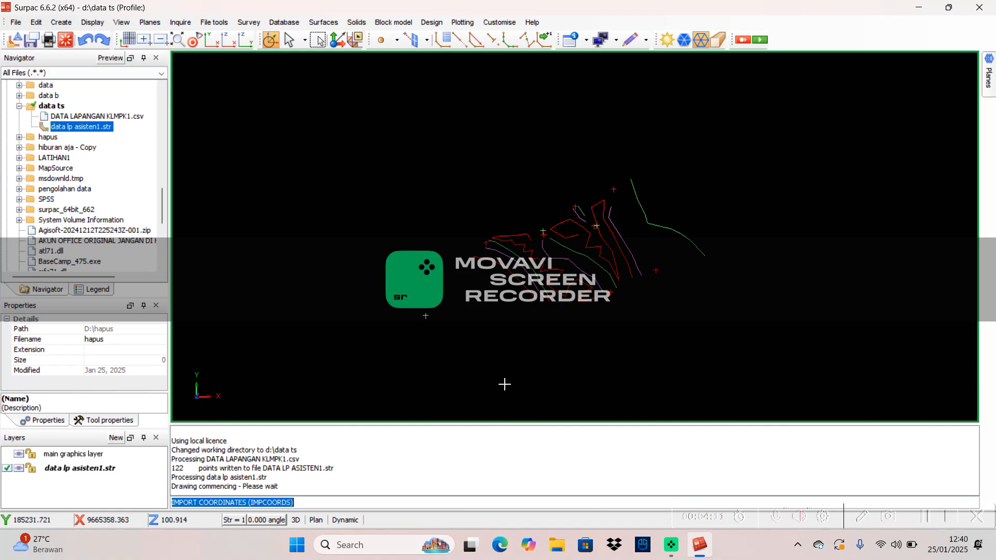
drag(504, 384, 625, 315)
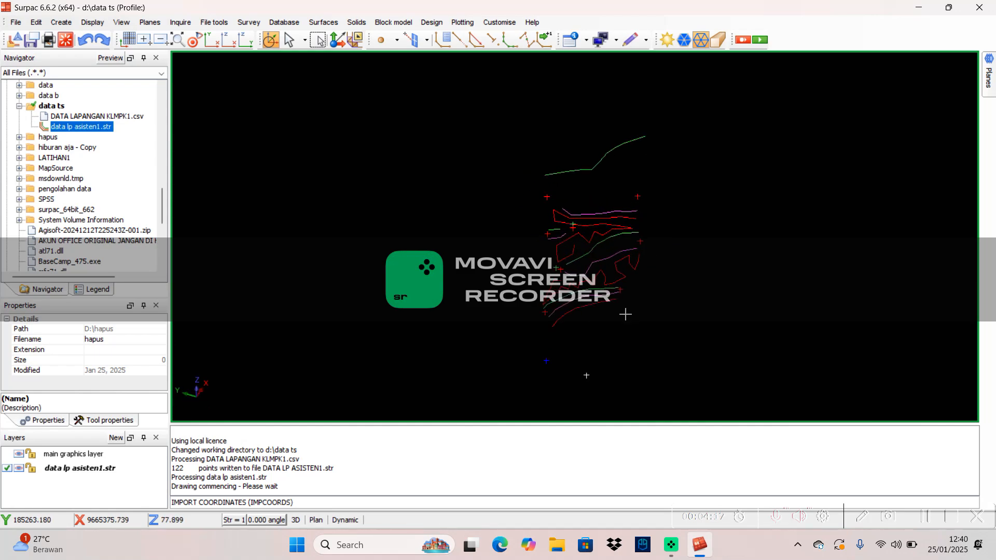
mouse_move(656, 264)
mouse_down()
mouse_move(656, 291)
mouse_move(653, 265)
mouse_up()
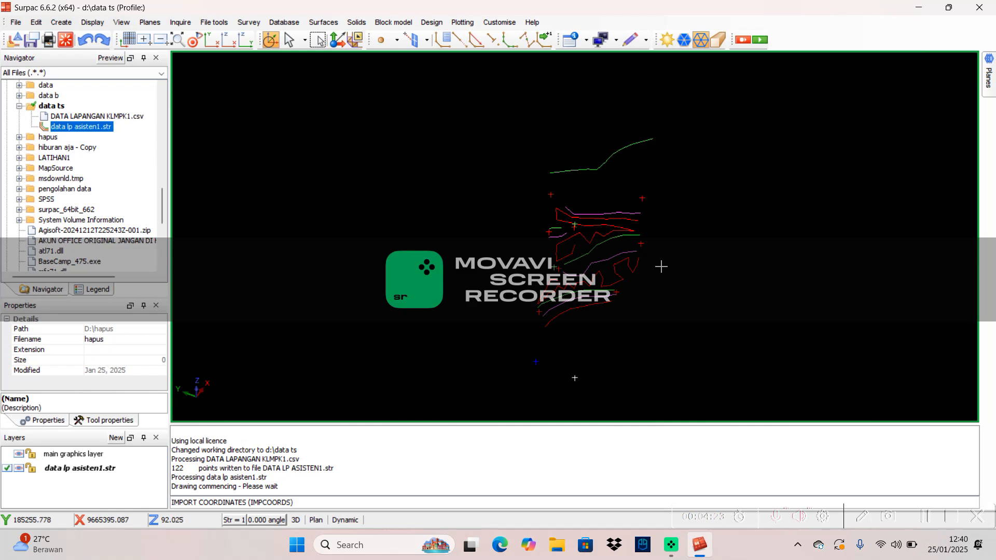
Examine the imported survey strings and points closely across the whole surveyed area.
scroll(661, 266, up, 1)
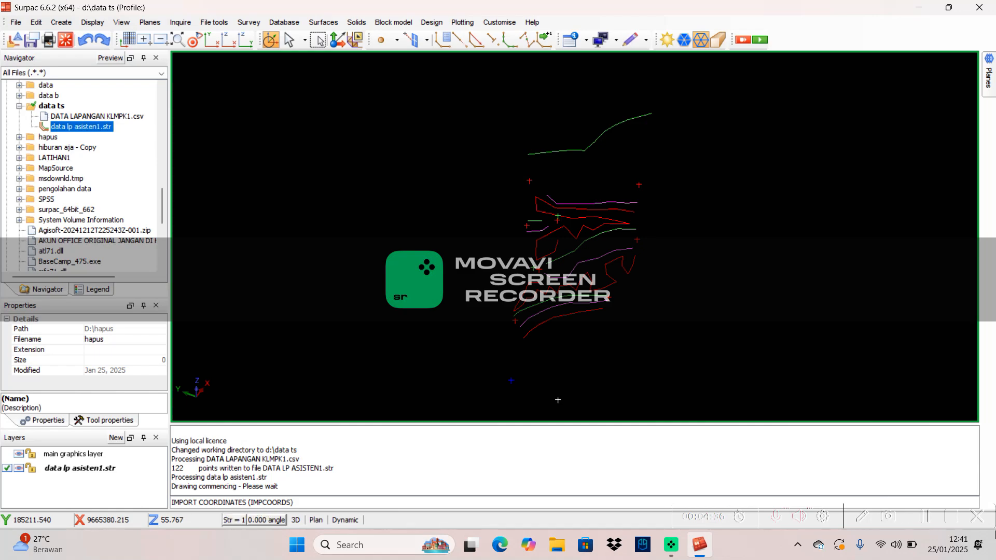
click(923, 508)
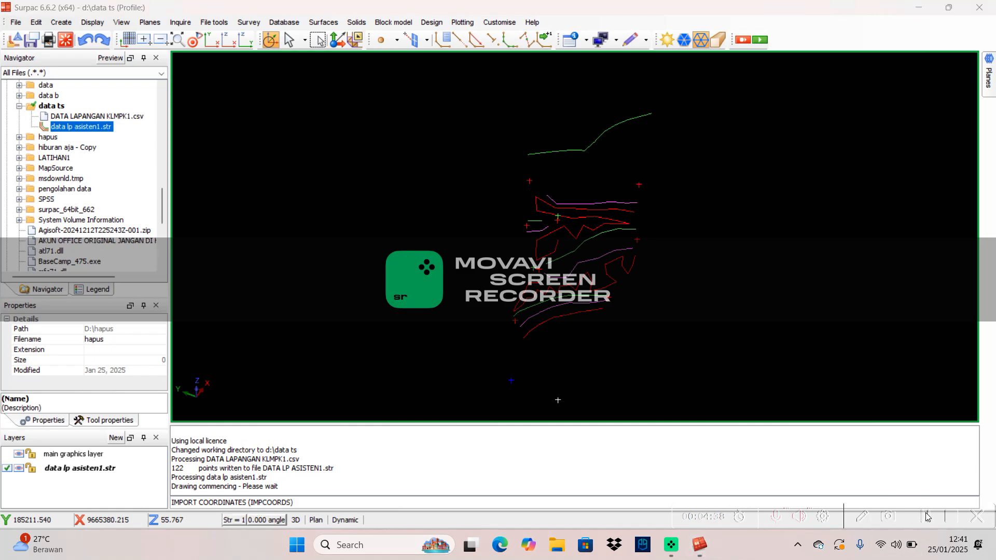
scroll(563, 344, down, 1)
middle_drag(566, 341, 570, 272)
scroll(573, 272, up, 1)
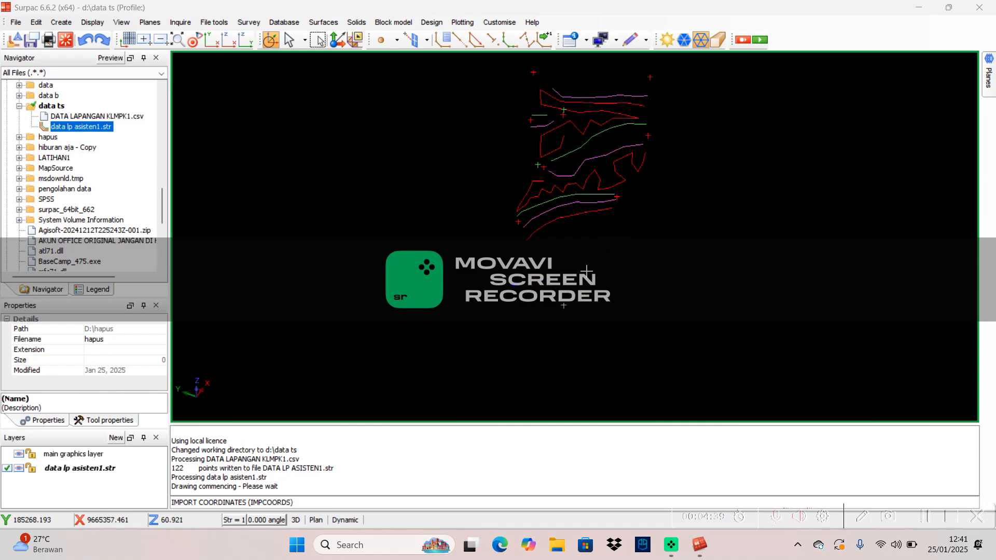
middle_drag(599, 218, 555, 306)
scroll(565, 298, up, 4)
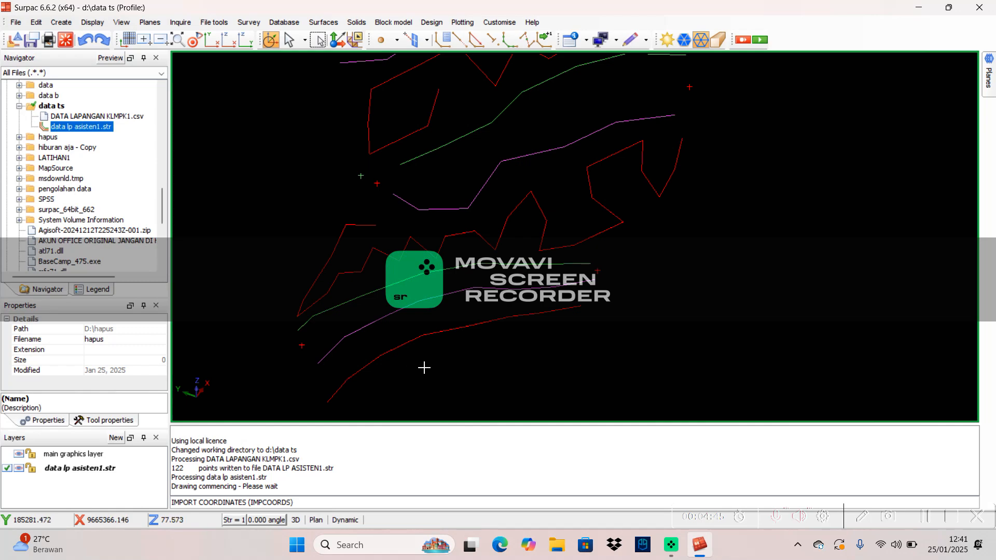
middle_drag(431, 366, 547, 234)
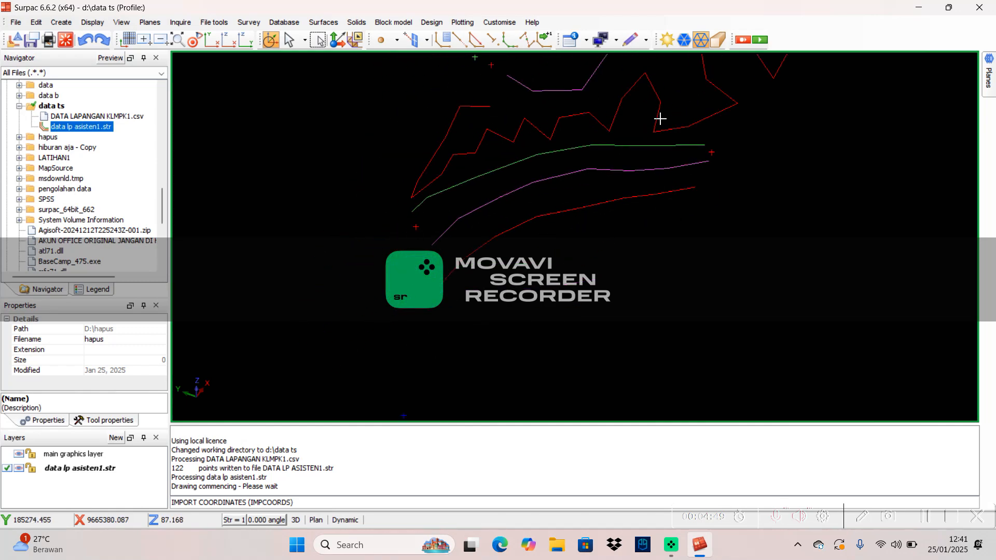
scroll(636, 149, up, 1)
middle_drag(636, 149, 602, 301)
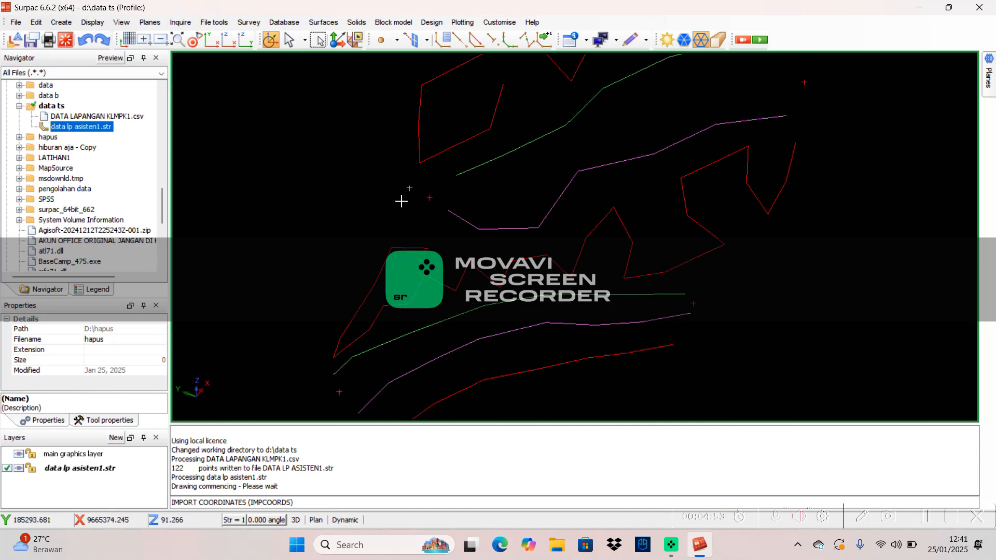
scroll(662, 278, down, 3)
scroll(673, 291, down, 3)
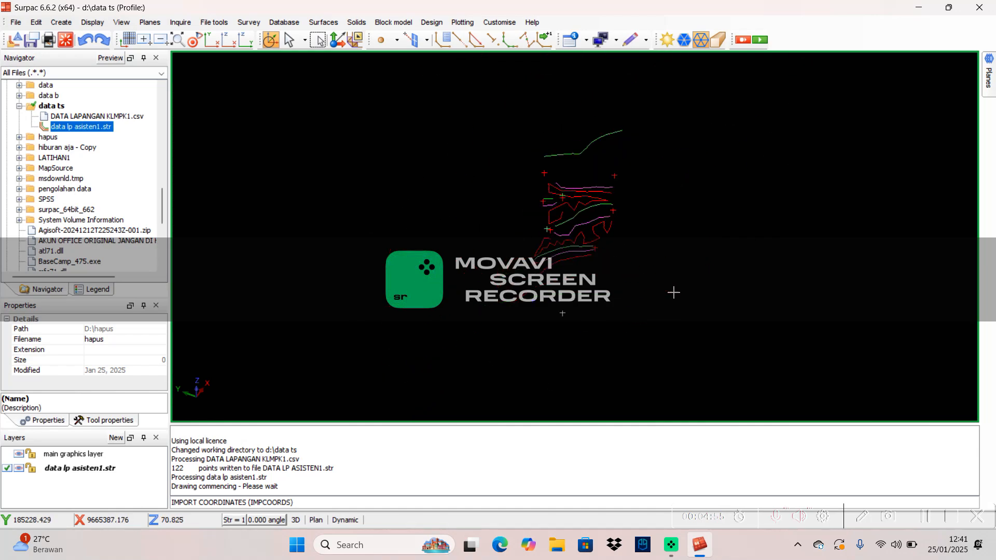
scroll(676, 294, up, 2)
mouse_move(595, 106)
middle_down()
mouse_move(584, 255)
mouse_move(604, 164)
middle_up()
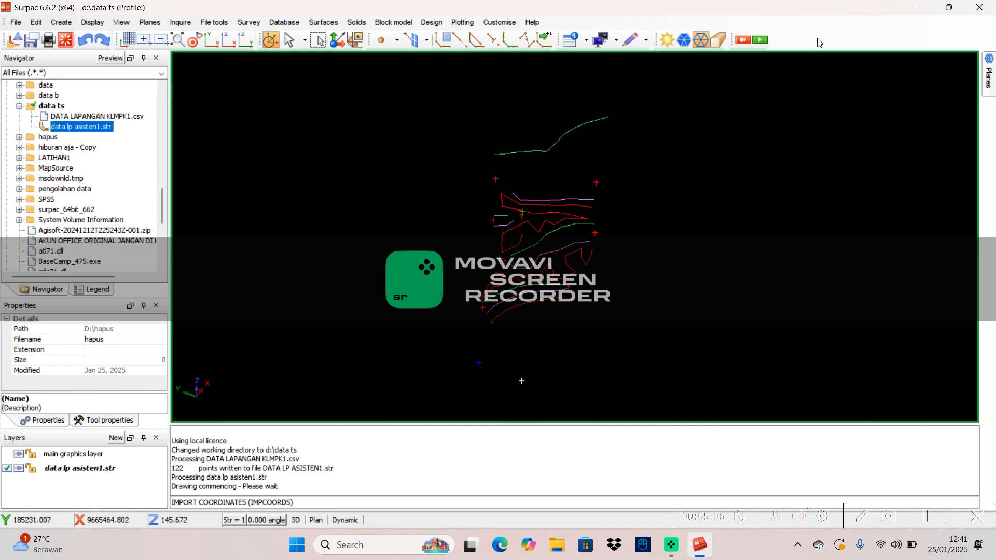
Show the Display and hide toolbar and the Edit toolbar.
right_click(866, 37)
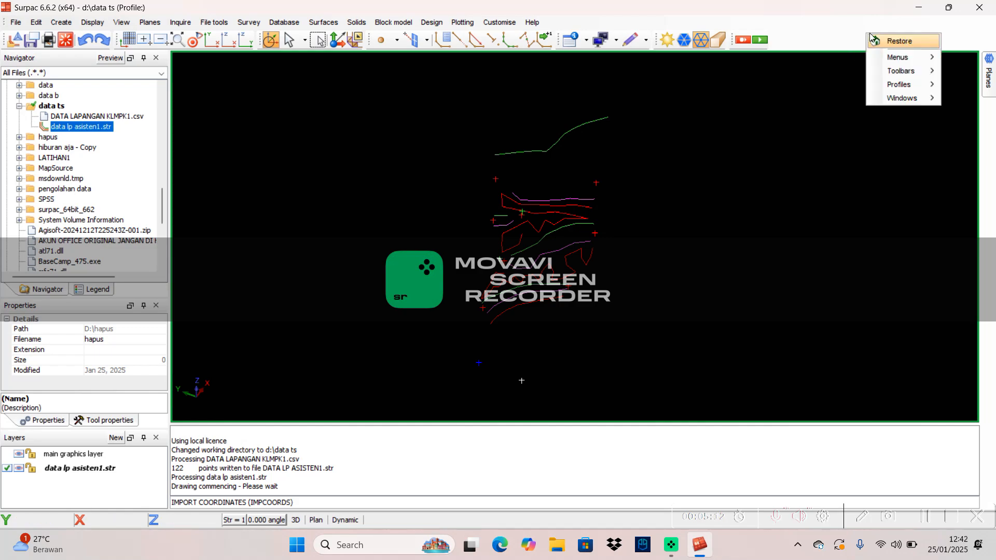
mouse_move(902, 72)
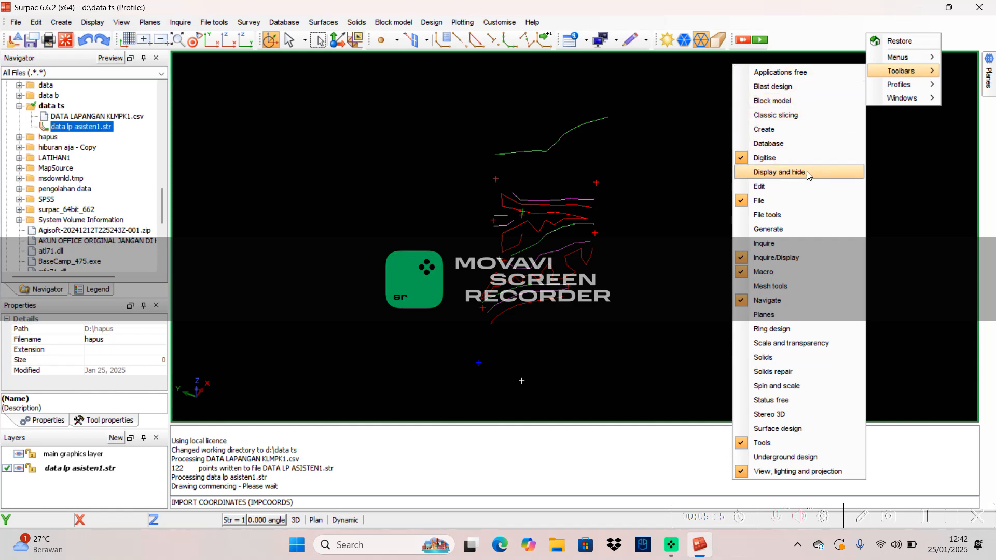
click(783, 173)
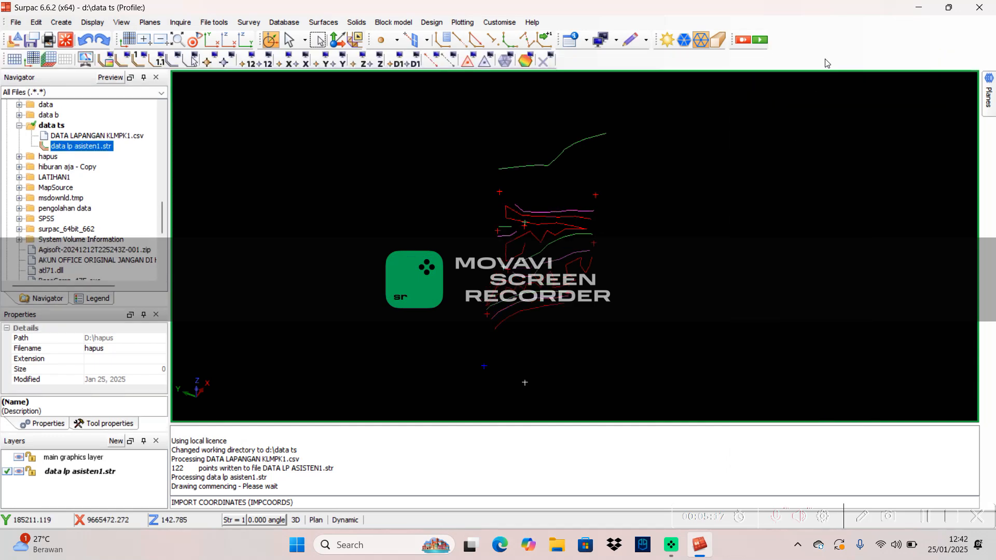
right_click(847, 43)
mouse_move(911, 93)
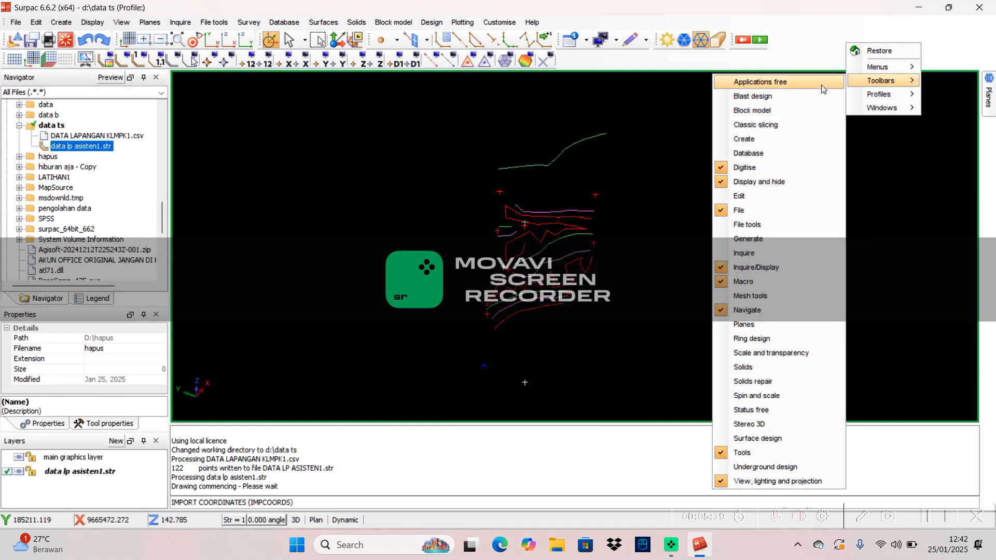
click(767, 201)
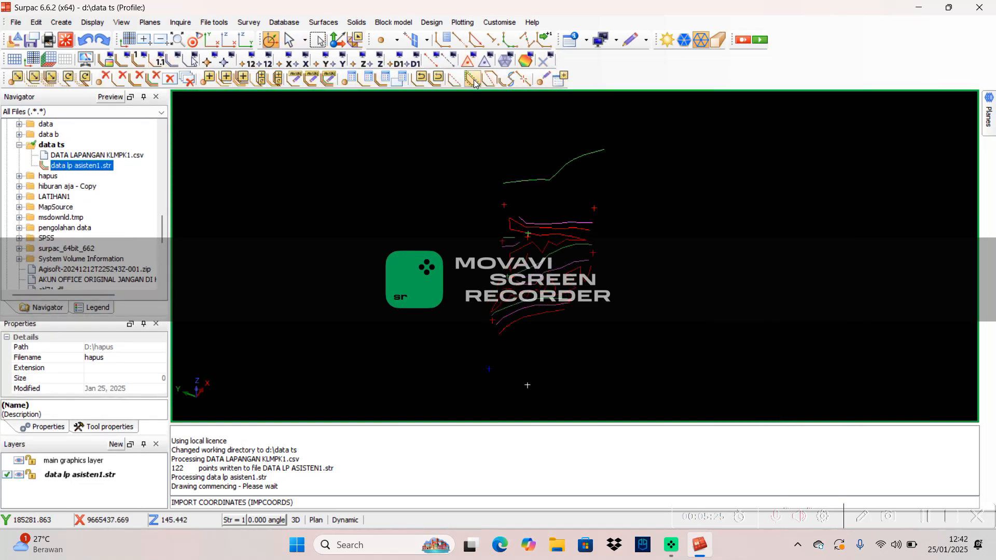
Break every segment of the lowest red survey string so only its individual points remain.
scroll(565, 325, up, 5)
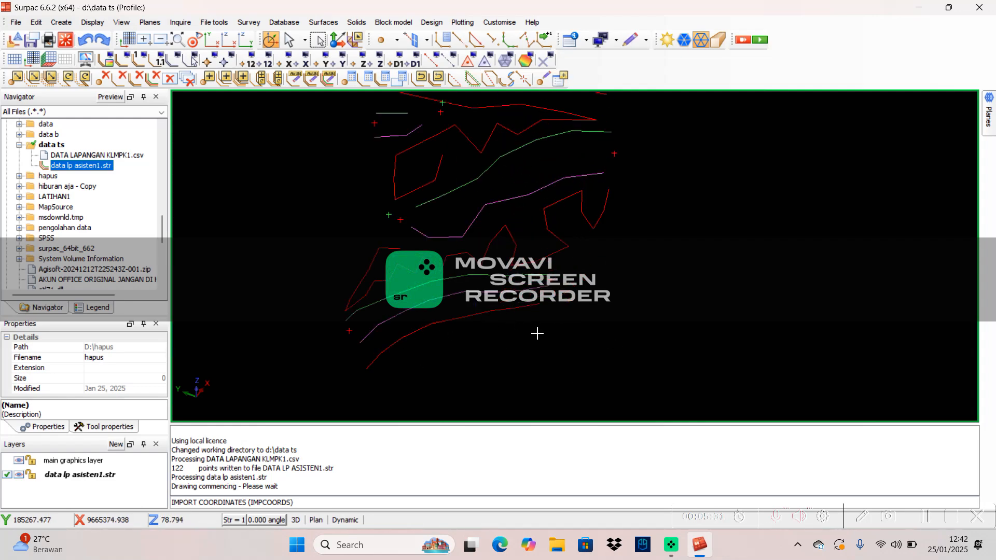
click(525, 79)
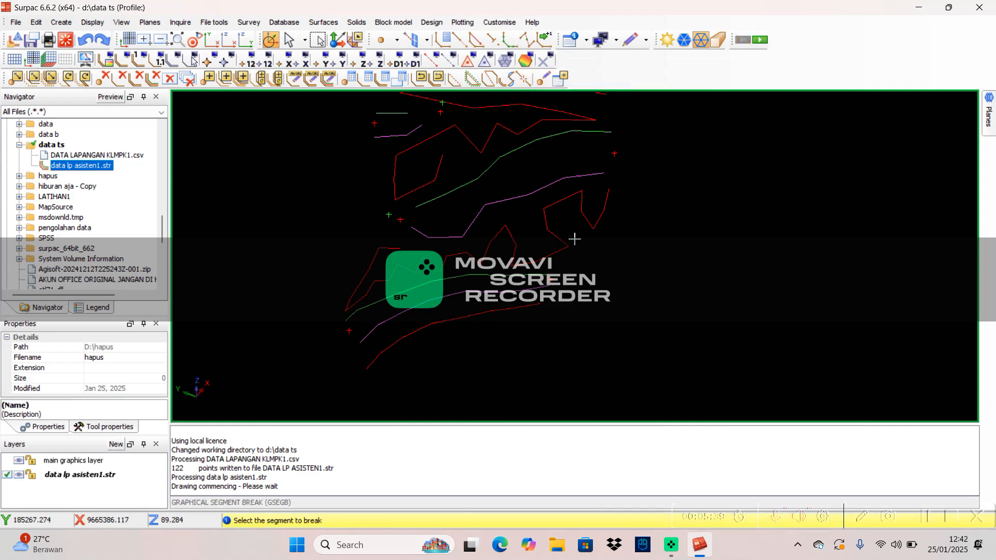
click(521, 308)
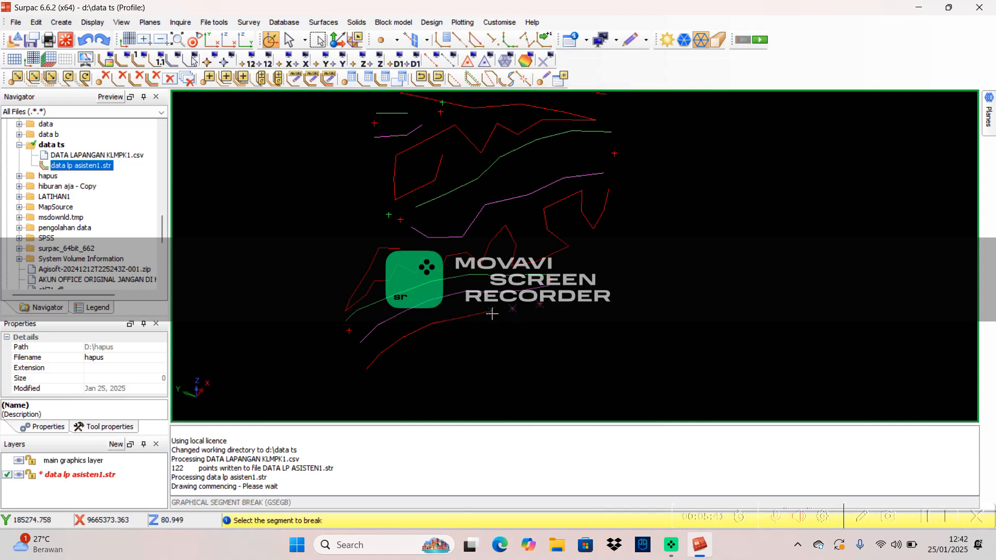
click(448, 328)
click(413, 340)
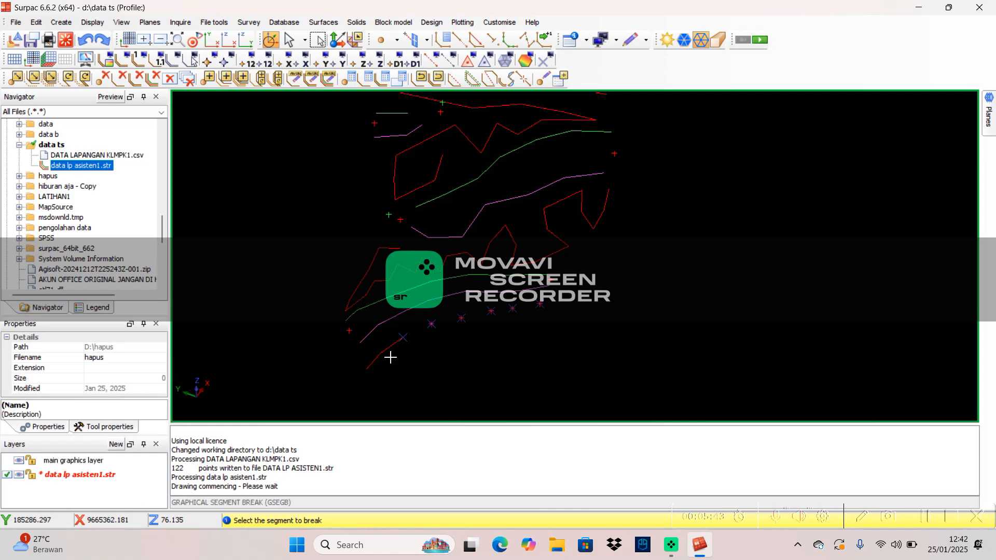
click(390, 350)
click(380, 361)
Break the segments of the magenta and green strings above it and of the remaining survey strings into separate points.
click(371, 328)
click(393, 317)
click(460, 297)
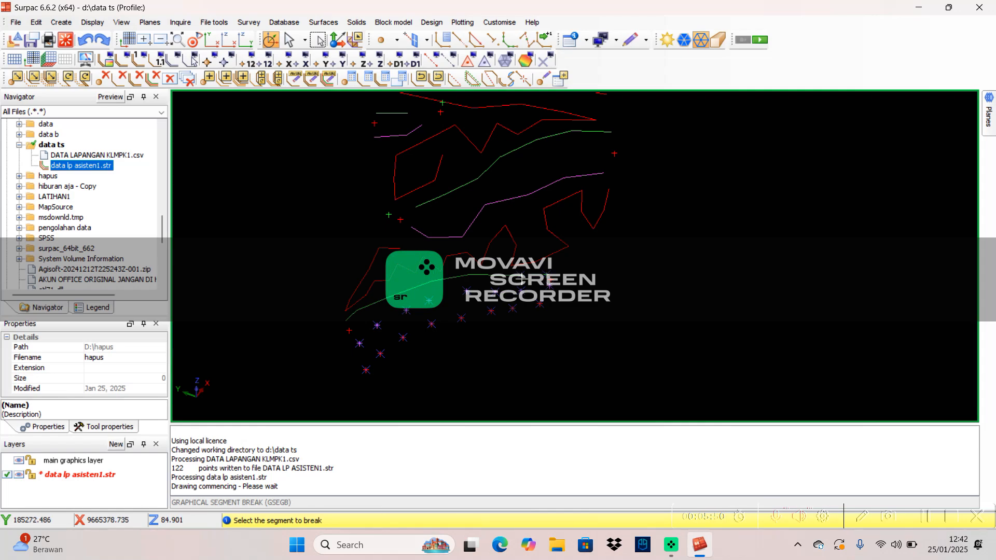
click(472, 278)
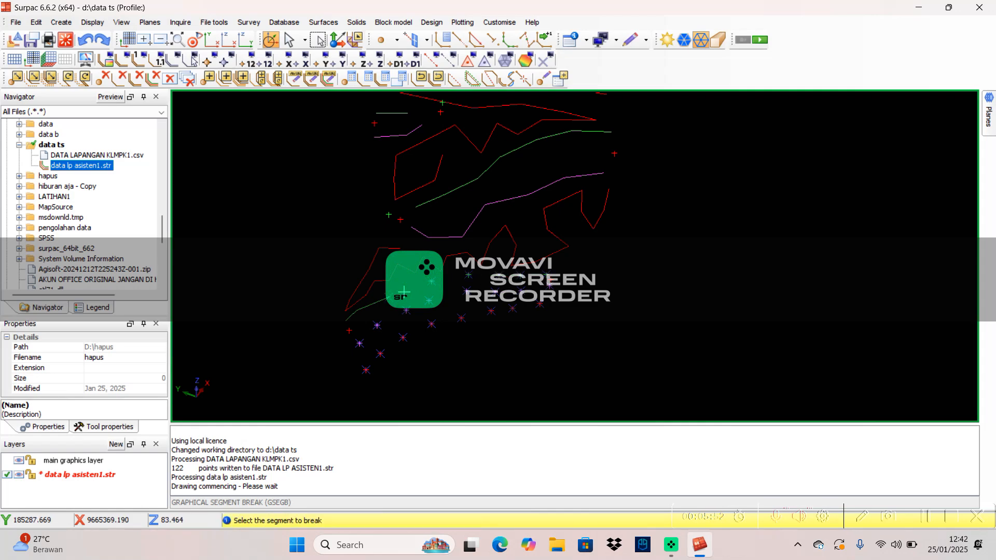
click(371, 305)
click(927, 524)
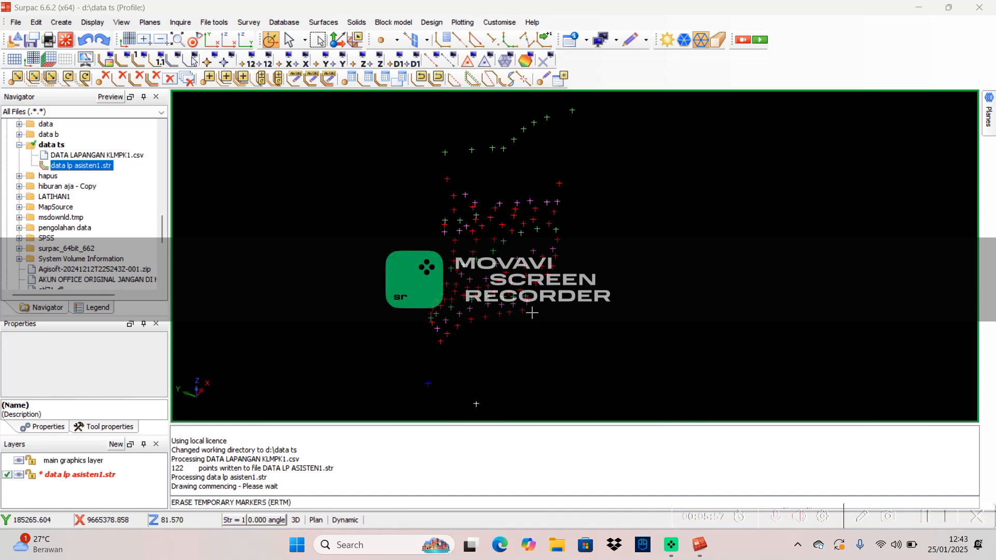
Save the points-only layer as a Surpac string file named DATA POINT.
scroll(515, 353, up, 2)
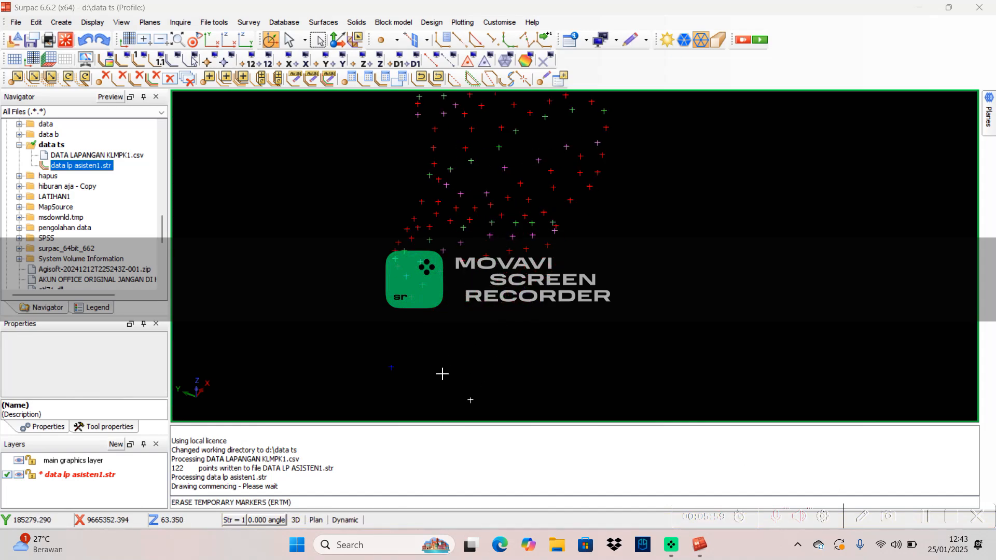
scroll(514, 322, down, 3)
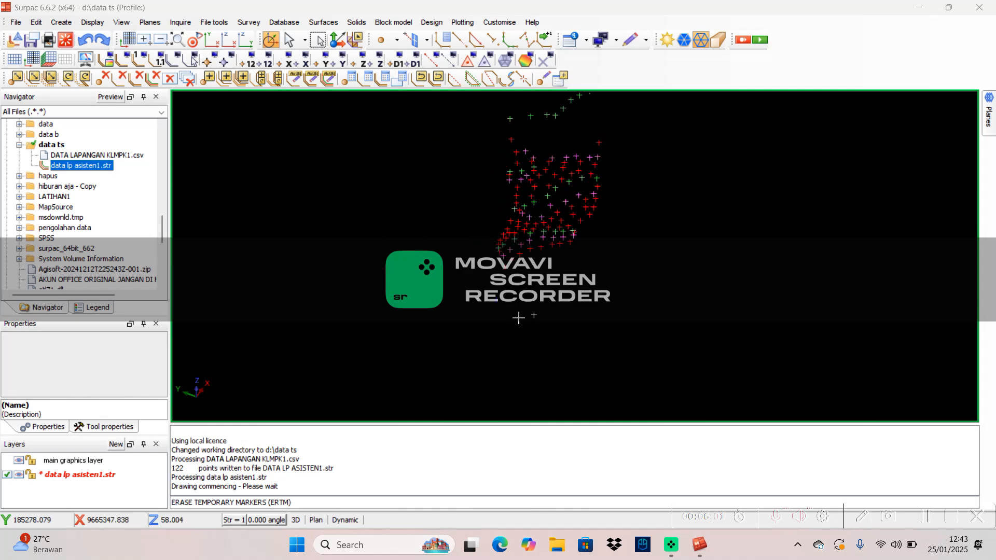
middle_drag(564, 225, 556, 278)
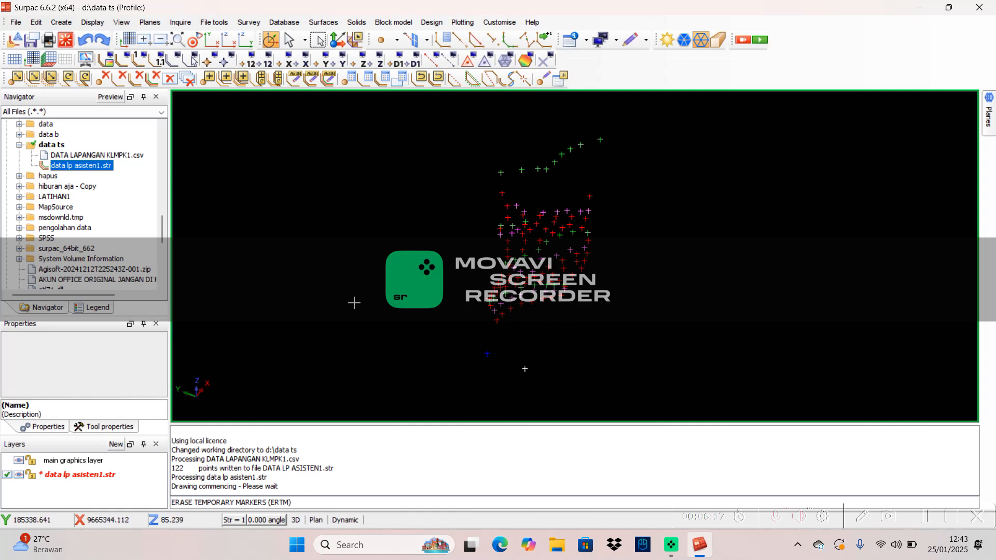
click(27, 41)
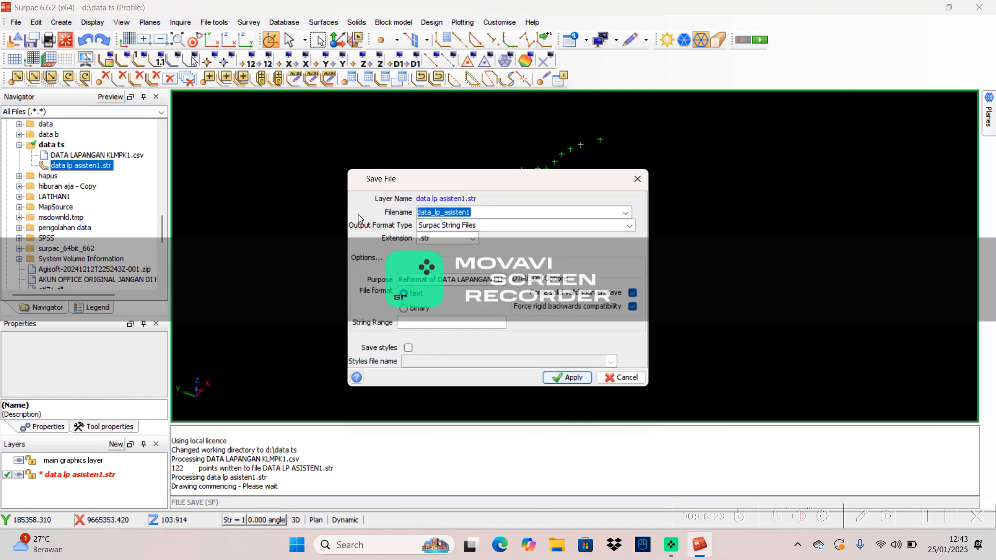
text(DATA PO)
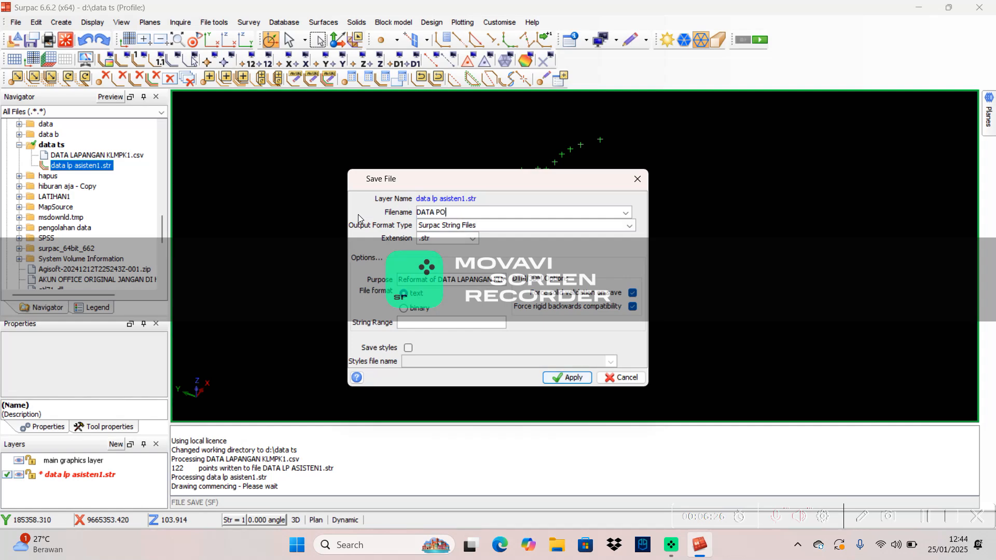
text(MT)
key(BackSpace)
key(BackSpace)
text(NT)
key(BackSpace)
key(BackSpace)
text(INT)
click(567, 377)
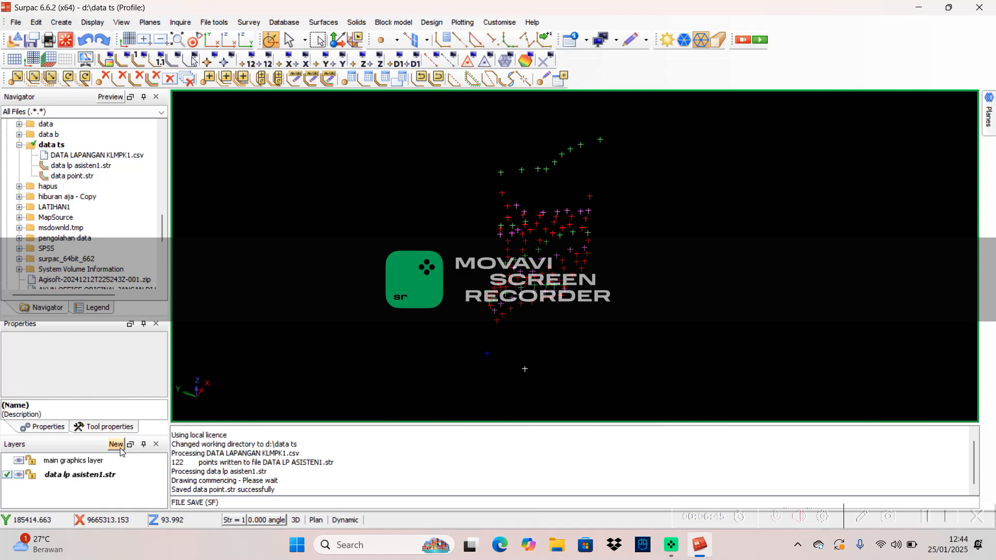
Create a new graphics layer named boundary.
click(115, 445)
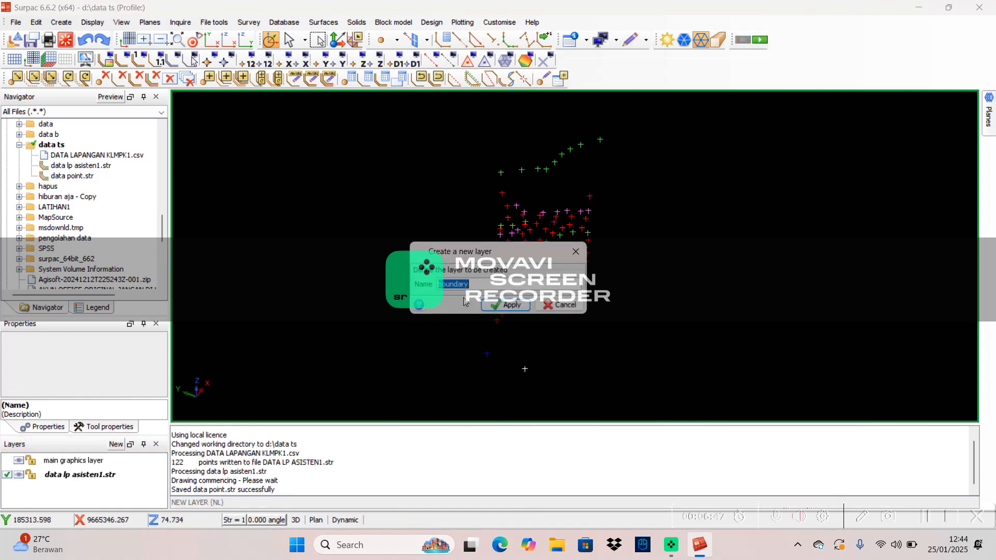
click(478, 280)
click(501, 306)
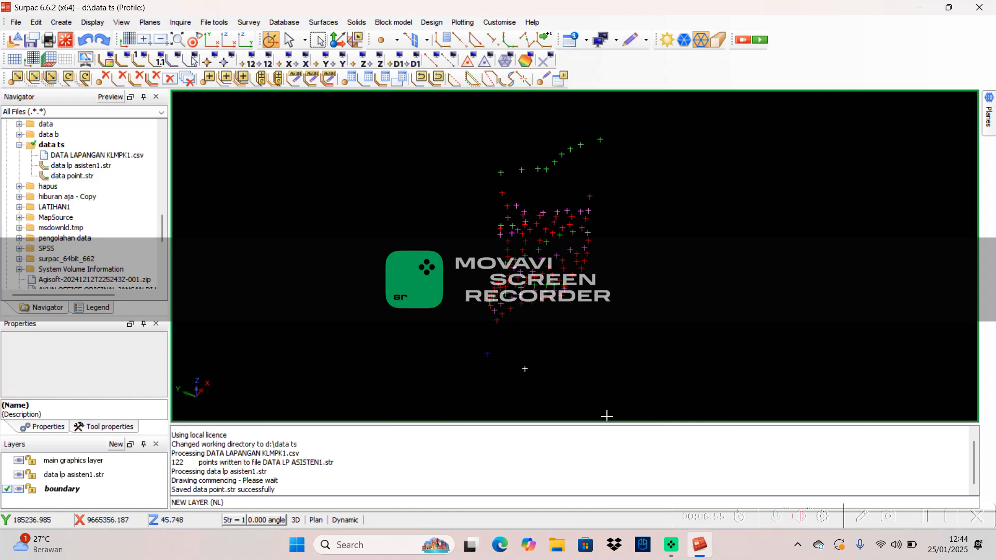
With snapping set to Point, digitise the boundary from the isolated white point through the blue point to the lower end of the point cluster.
scroll(604, 414, up, 4)
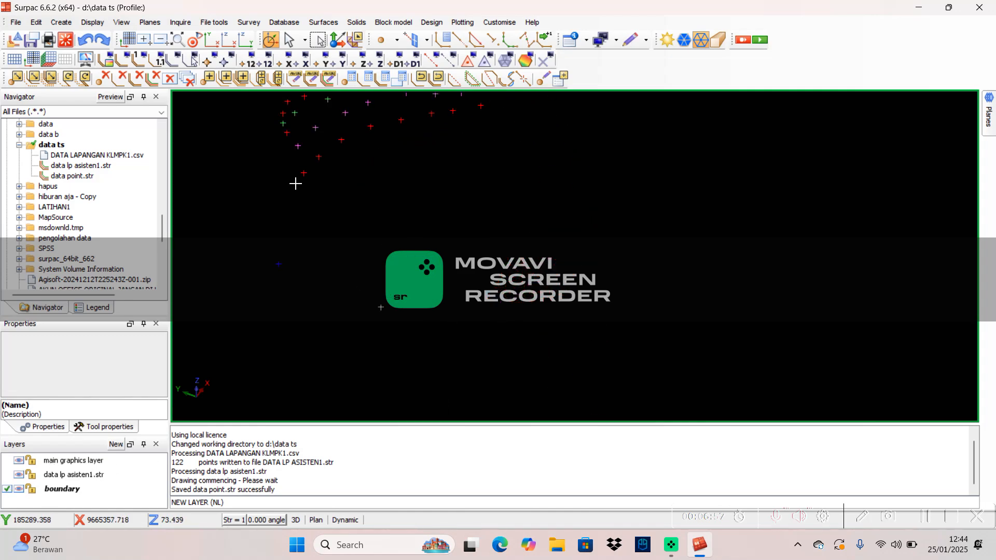
middle_drag(295, 184, 431, 264)
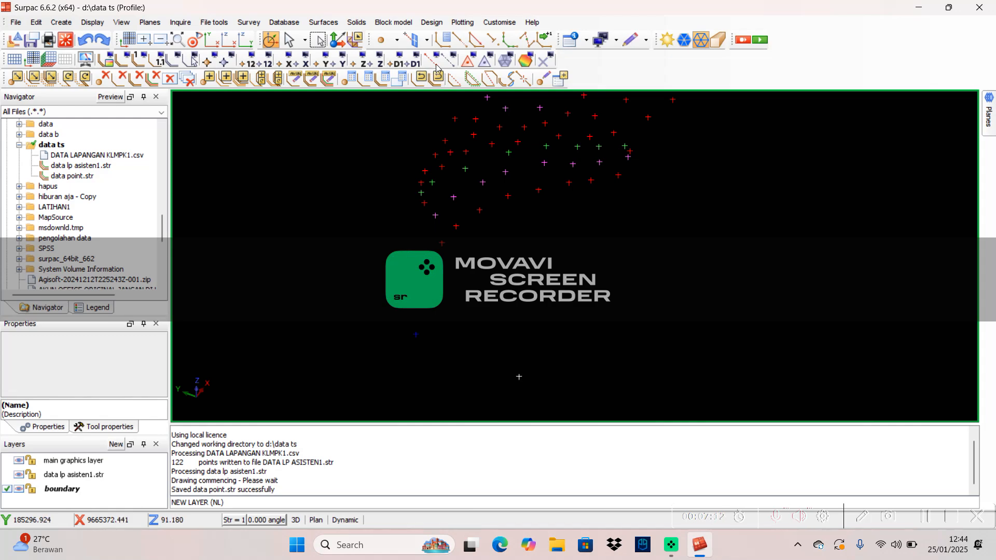
click(428, 40)
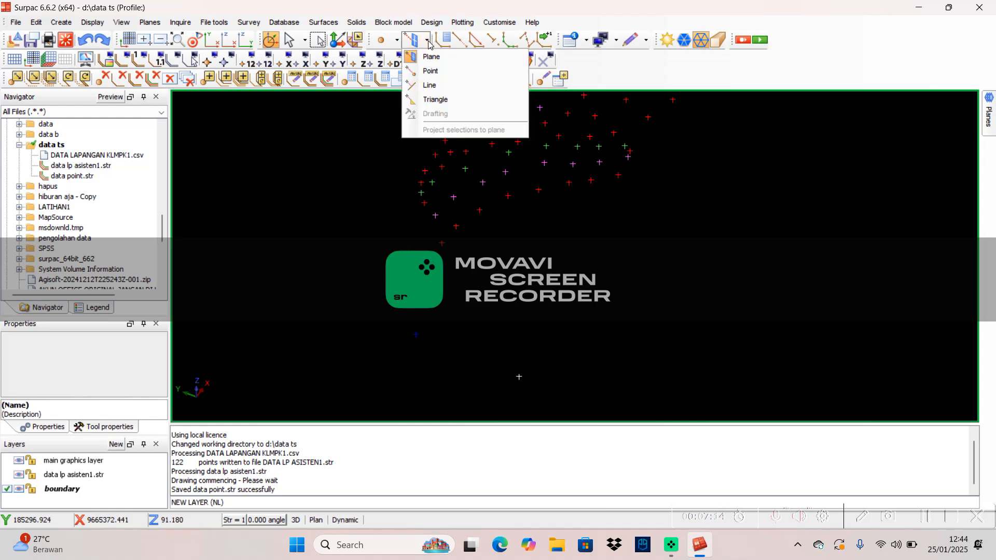
click(434, 71)
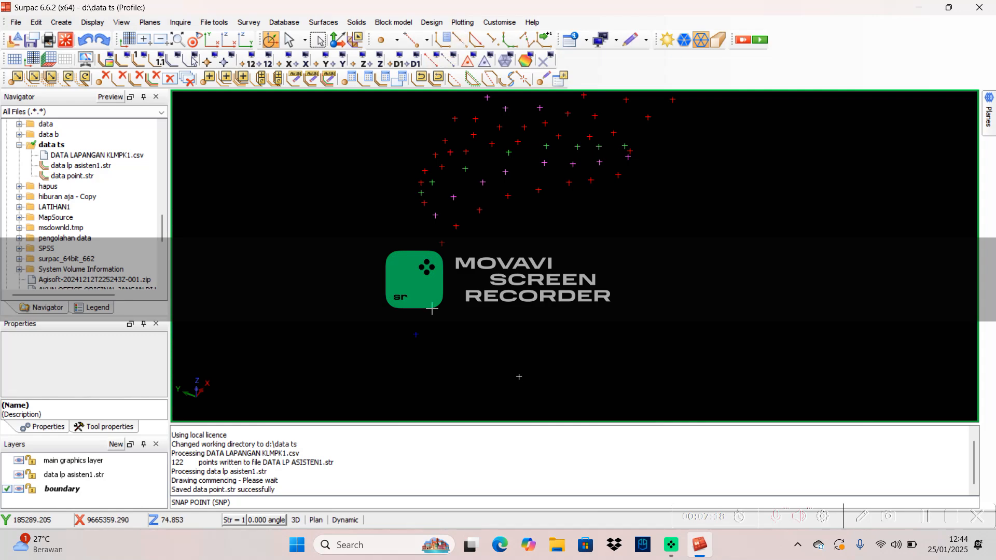
click(463, 47)
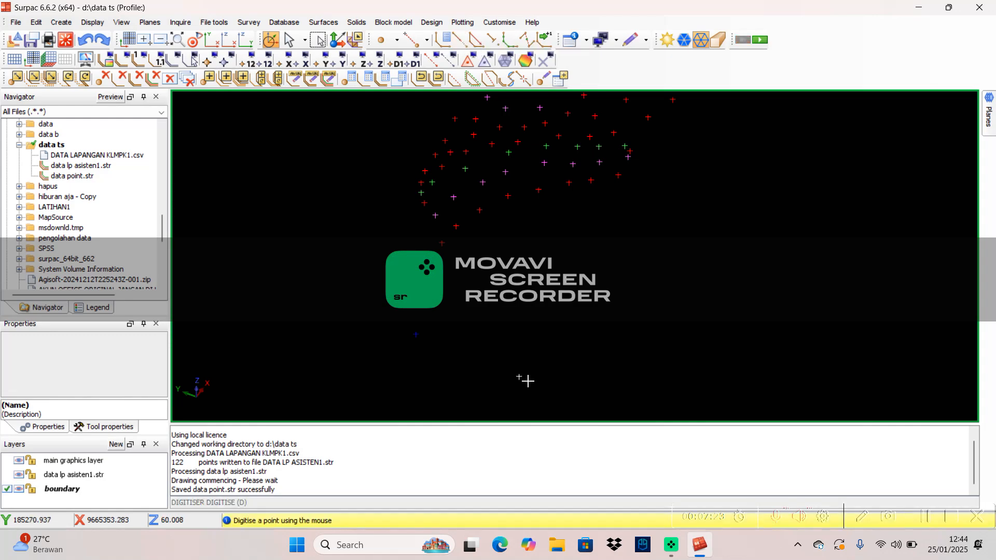
click(519, 377)
click(415, 334)
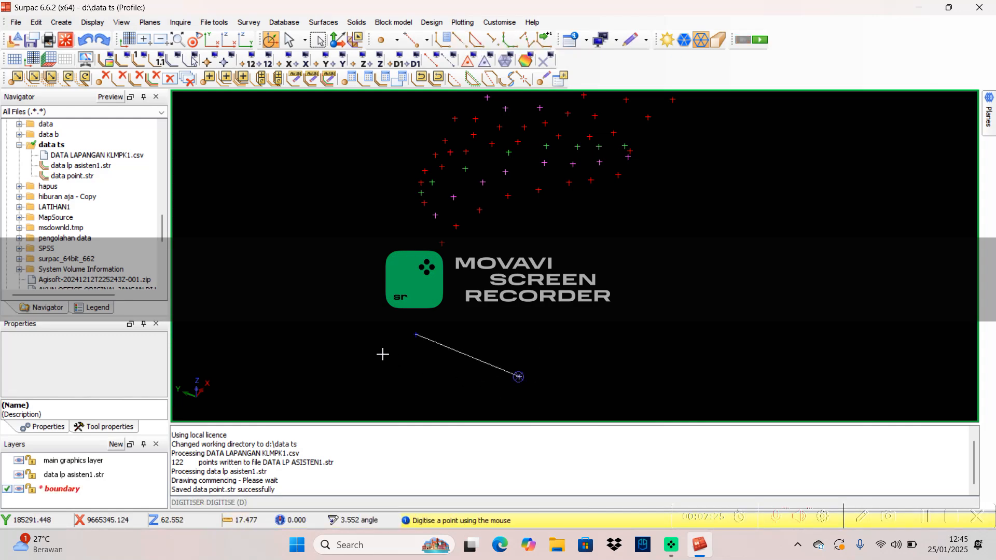
click(441, 243)
click(423, 227)
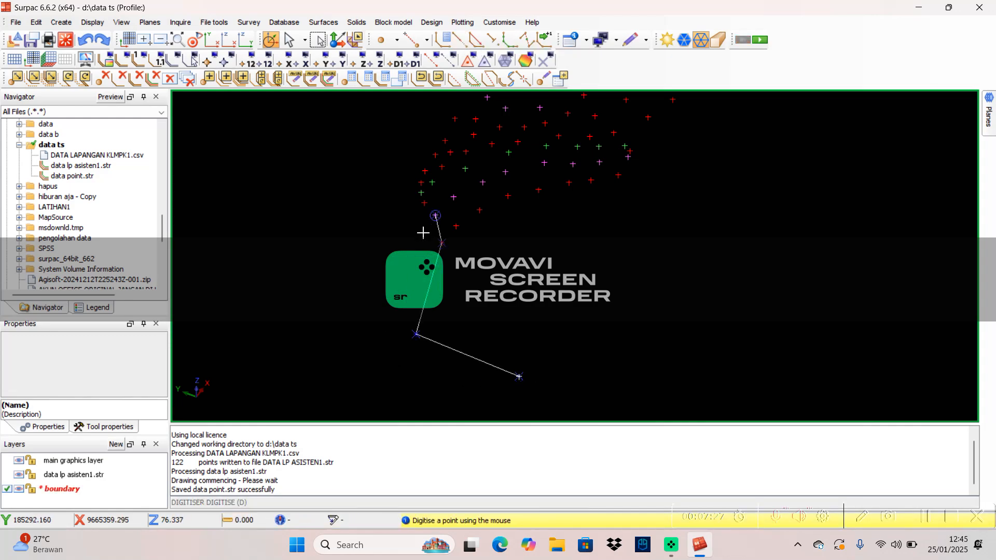
Extend the boundary point by point around the curved left edge of the lower survey cluster.
middle_drag(423, 232, 434, 334)
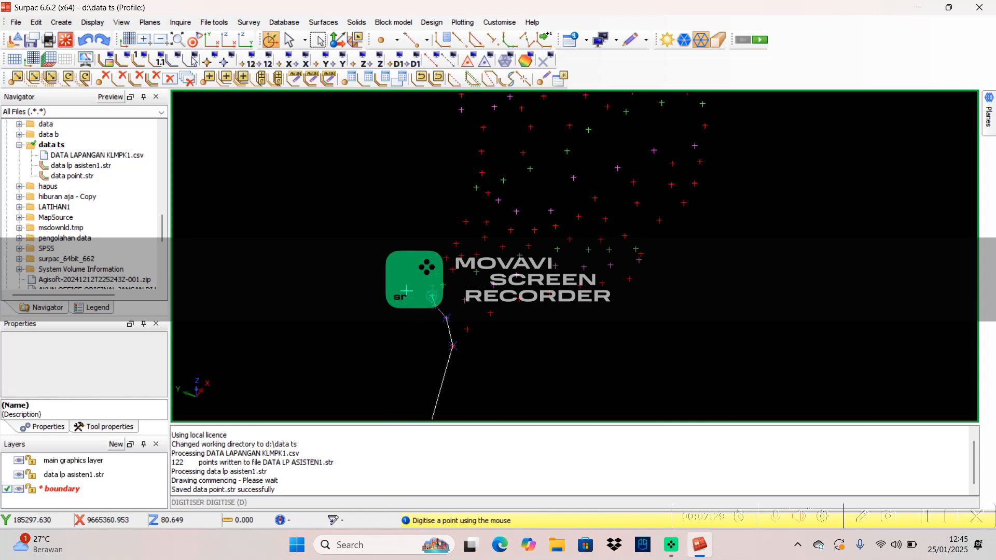
click(424, 257)
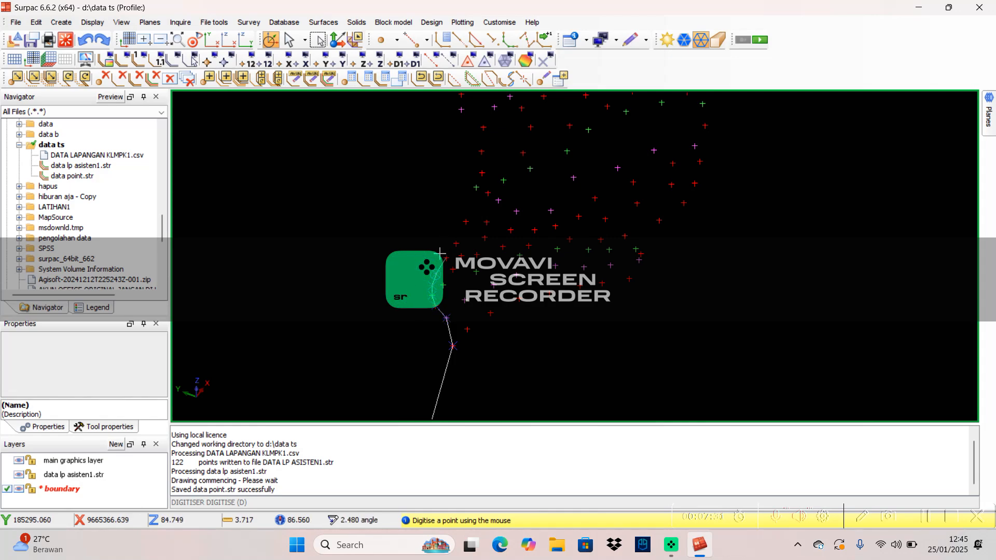
click(439, 254)
click(449, 241)
click(455, 223)
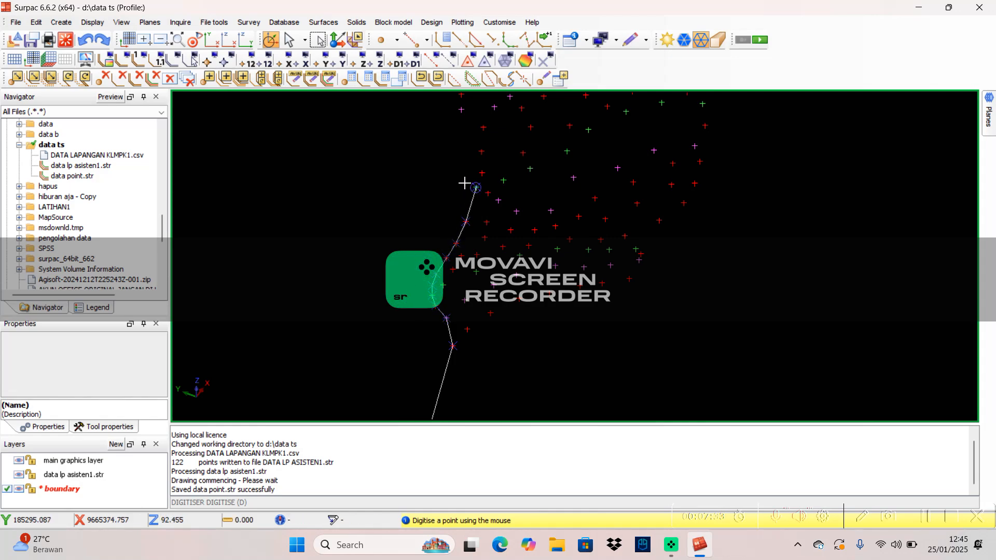
Extend the boundary point by point up the left edge of the dense survey cluster to its upper-left point.
middle_drag(465, 182, 484, 281)
click(486, 266)
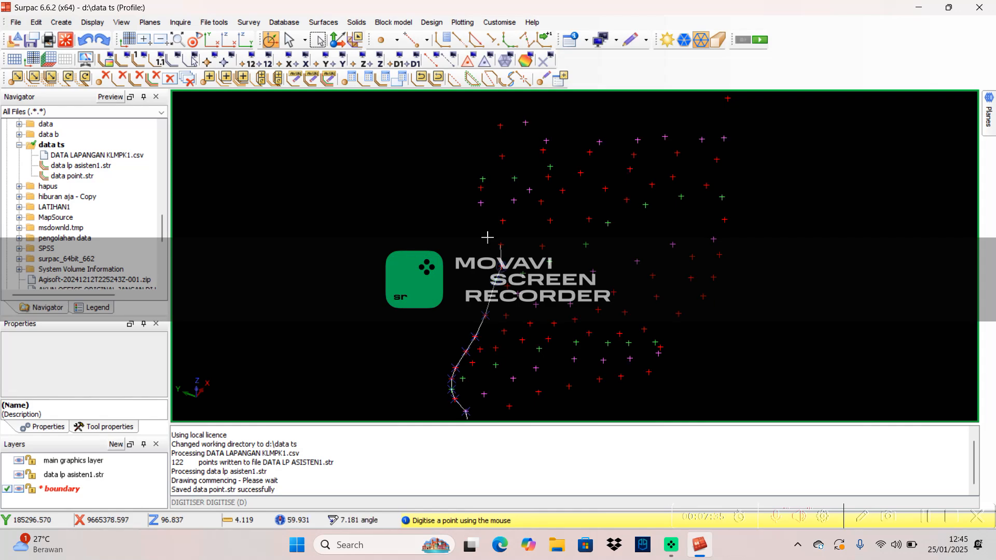
click(487, 237)
click(491, 214)
click(469, 209)
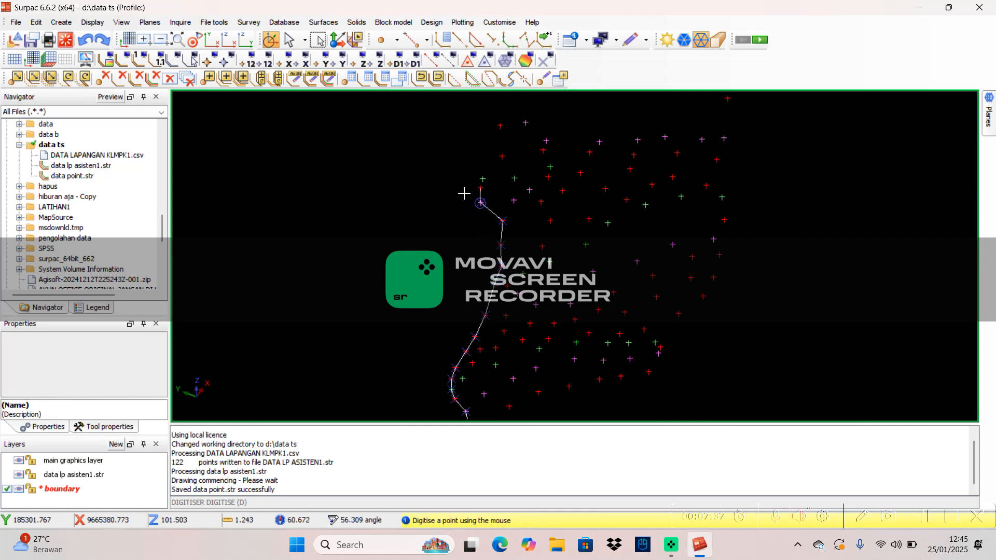
click(459, 188)
click(467, 176)
click(490, 160)
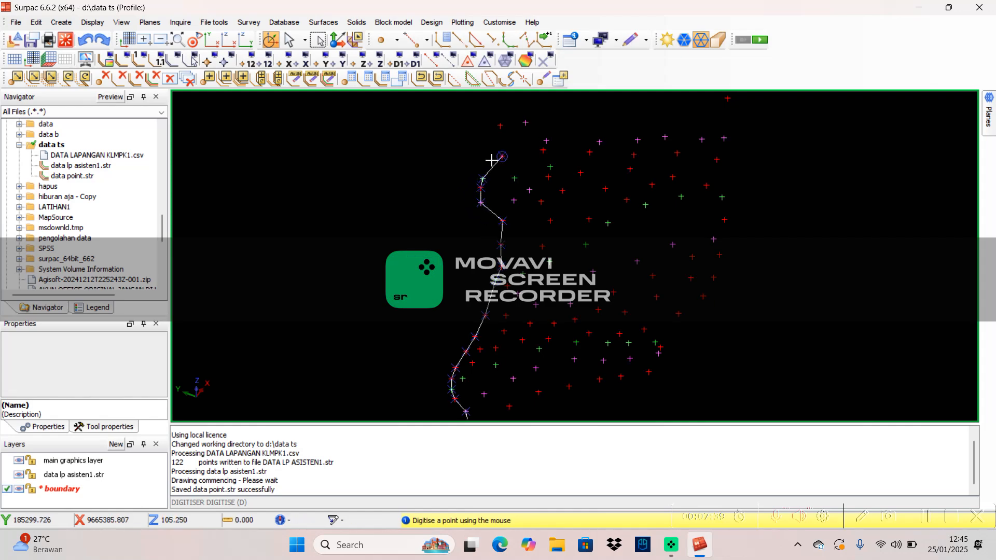
click(478, 139)
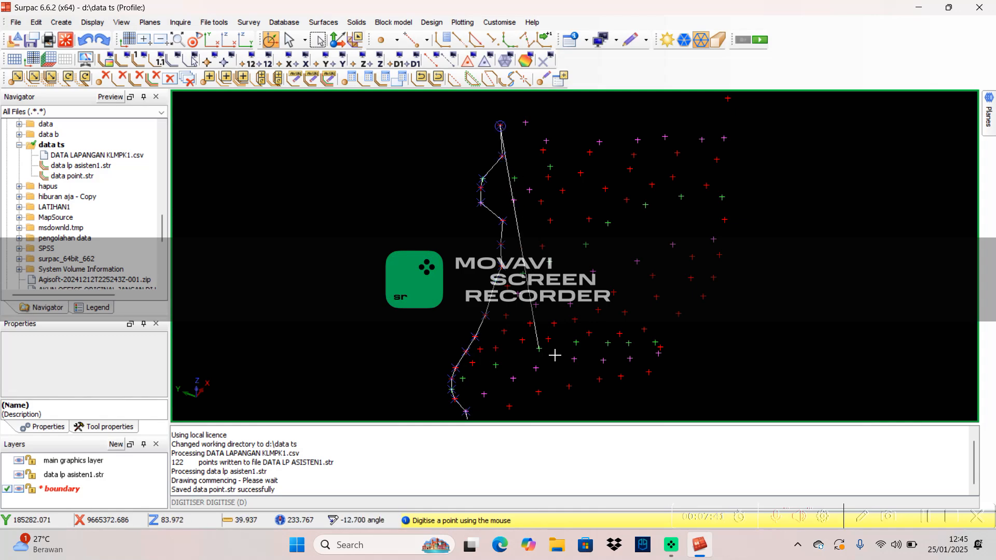
Continue the boundary through the isolated red point above the cluster to the leftmost point of the upper green row.
middle_drag(544, 292, 548, 421)
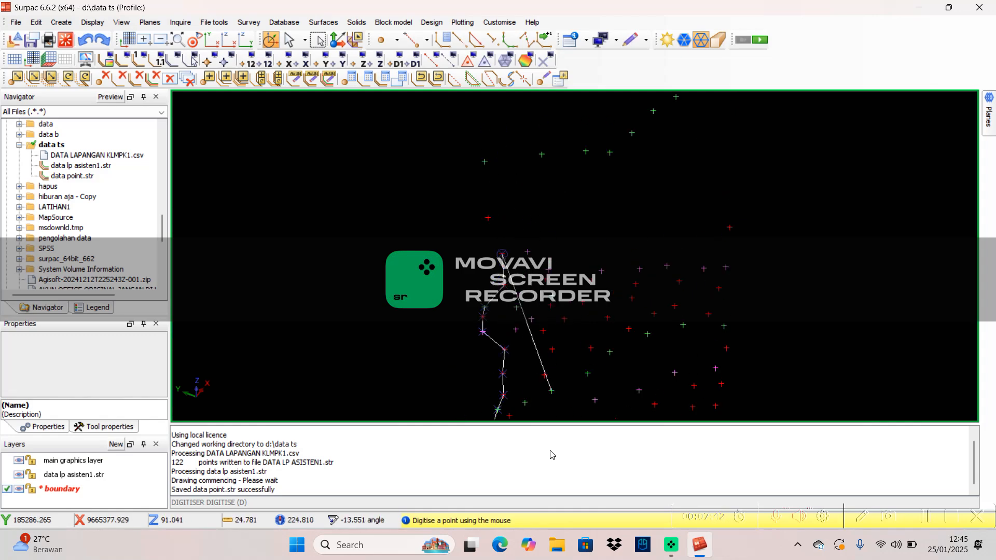
click(461, 219)
click(468, 150)
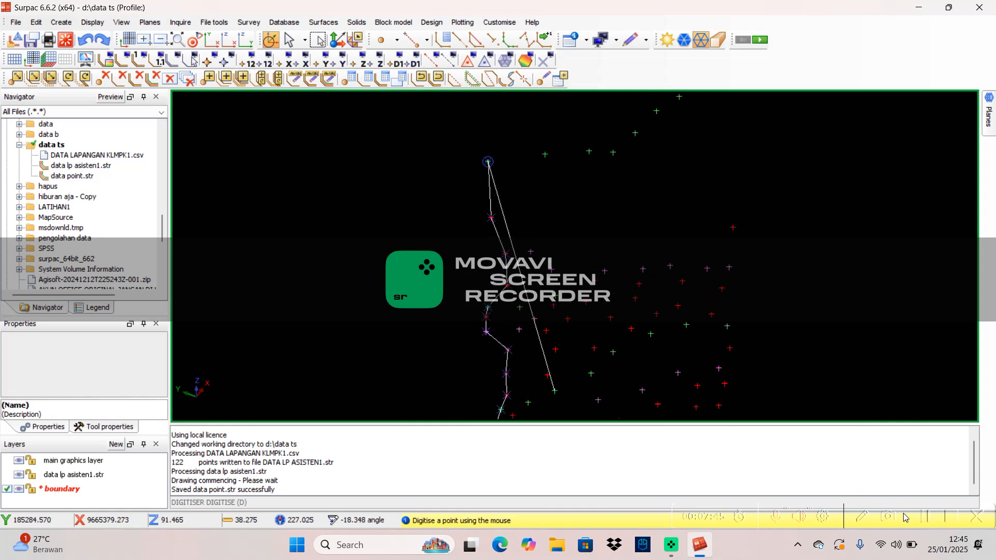
Finish digitising the boundary around the remaining survey points, undoing the misplaced point, and close the segment.
key(ctrl+z)
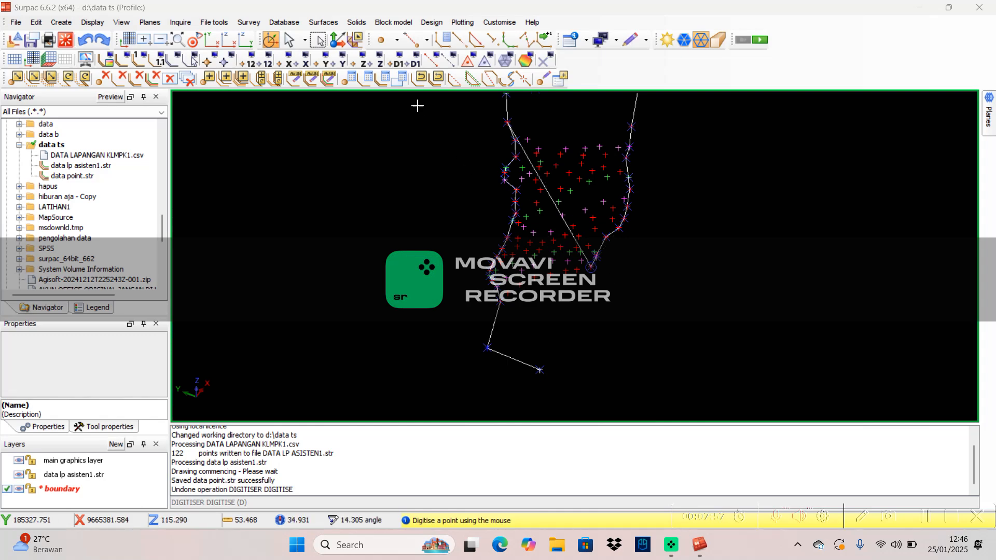
click(476, 40)
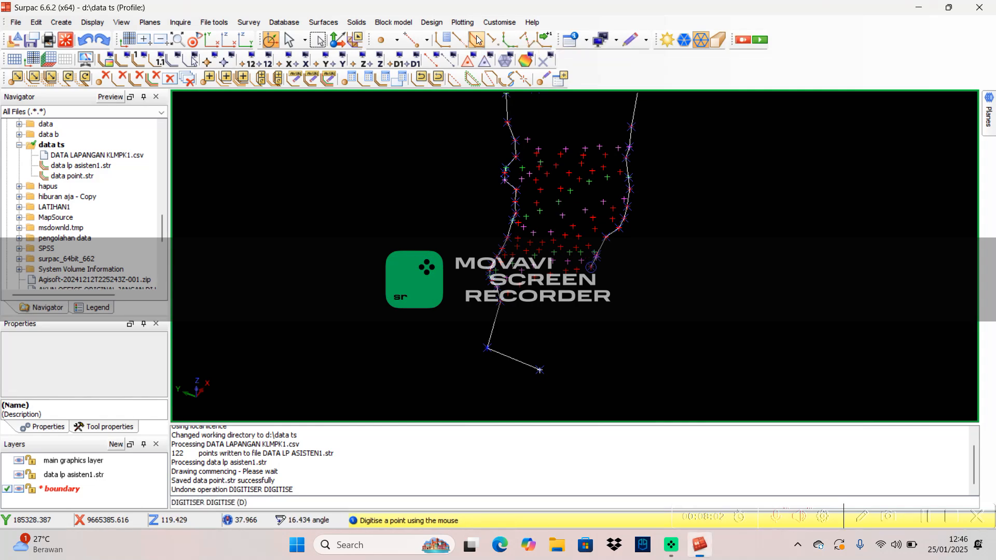
scroll(582, 228, up, 2)
scroll(582, 229, down, 6)
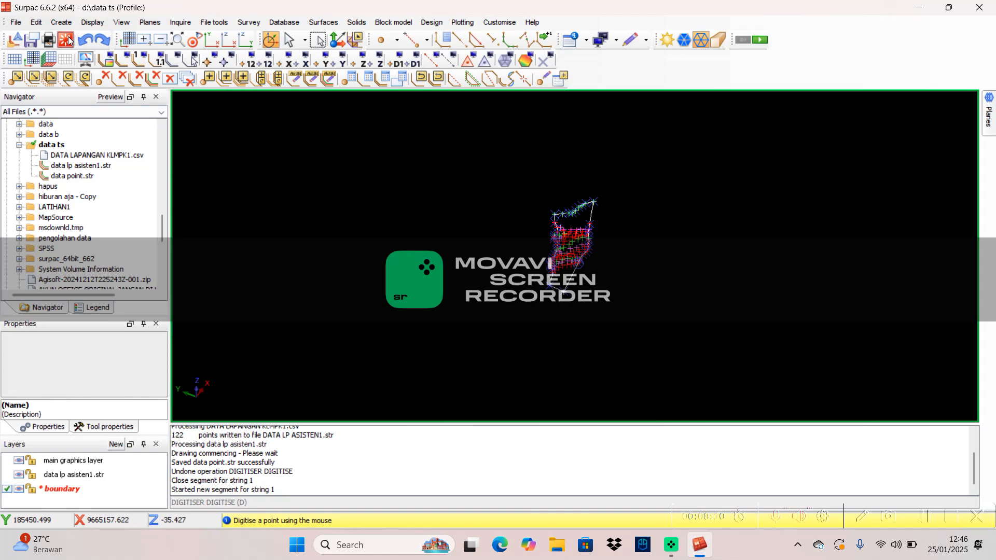
Save the boundary layer as a Surpac string file named boundary.
click(33, 44)
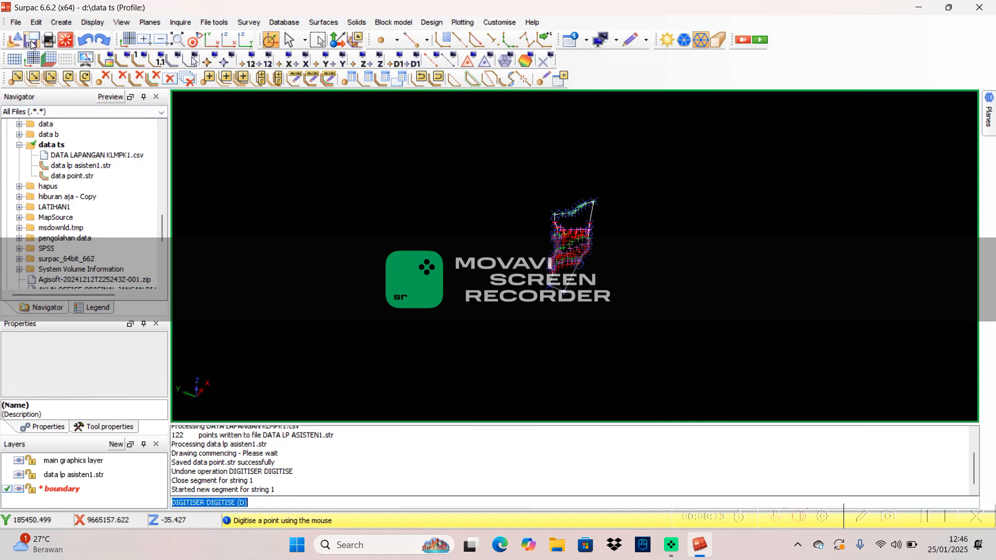
click(469, 208)
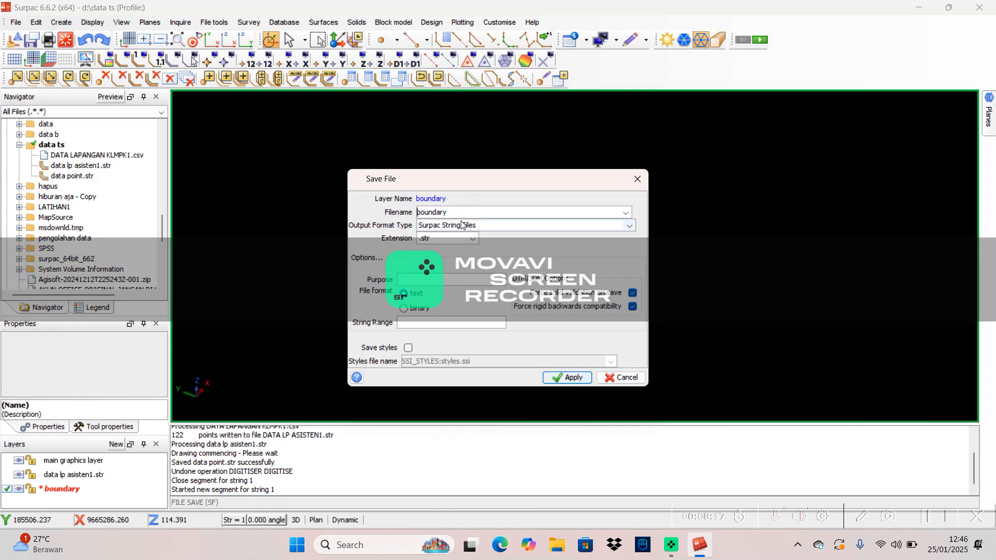
click(572, 378)
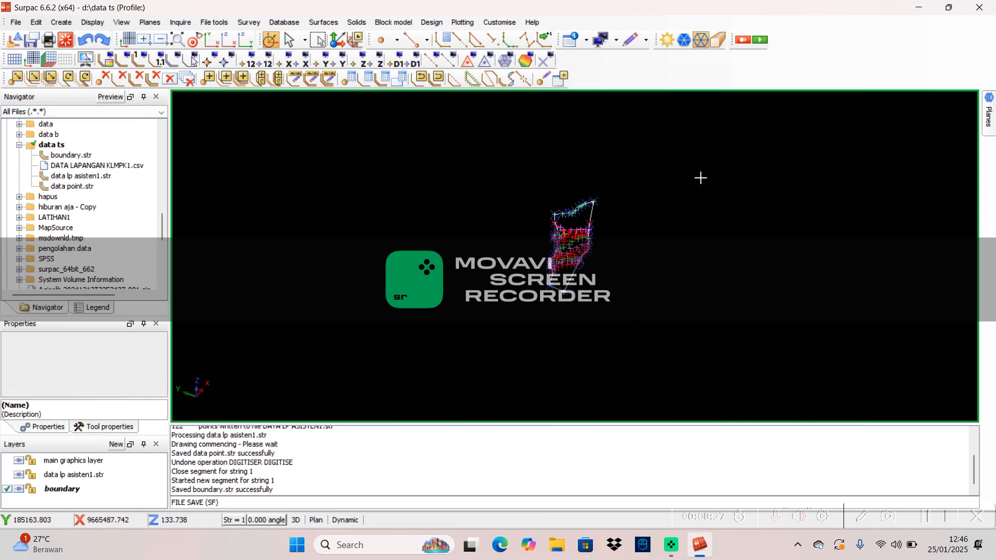
Clear the graphics and load boundary.str on its own, checking its outline in 3D and in plan view.
click(64, 40)
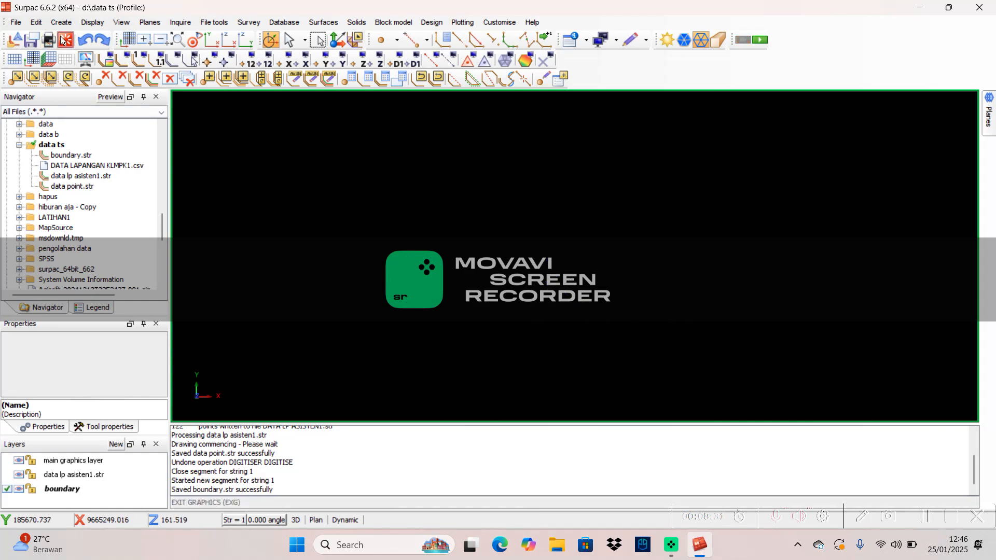
mouse_move(70, 155)
mouse_down()
mouse_move(289, 232)
mouse_move(506, 274)
mouse_up()
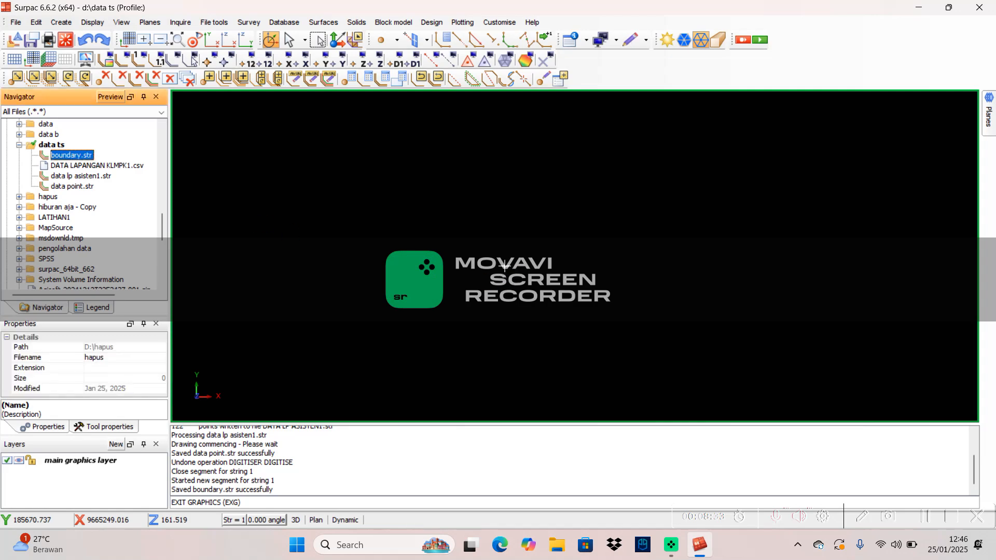
mouse_move(525, 335)
mouse_down()
mouse_move(584, 296)
mouse_move(647, 313)
mouse_move(751, 311)
mouse_move(620, 360)
mouse_move(718, 277)
mouse_move(493, 322)
mouse_move(515, 235)
mouse_move(545, 293)
mouse_move(544, 324)
mouse_move(569, 351)
mouse_up()
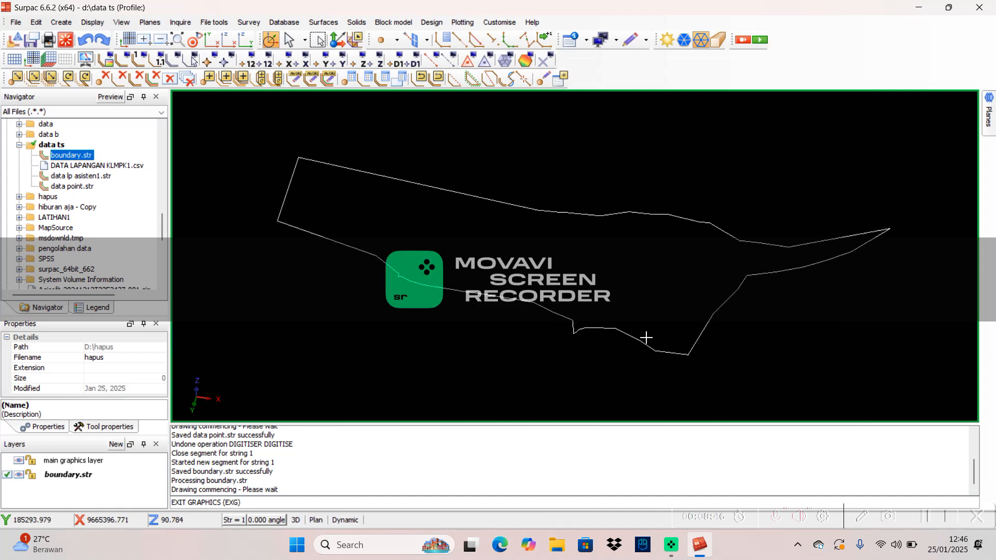
drag(644, 337, 549, 308)
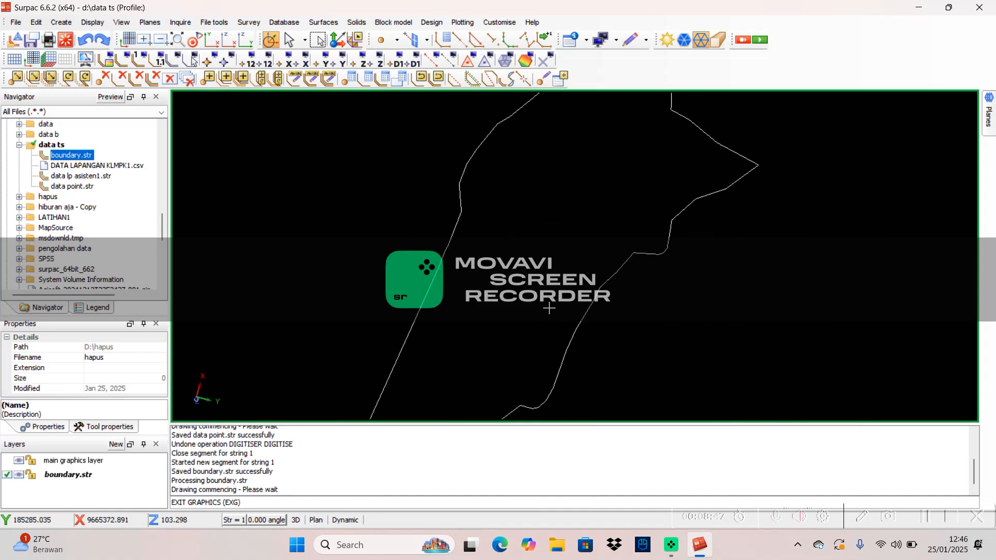
click(211, 40)
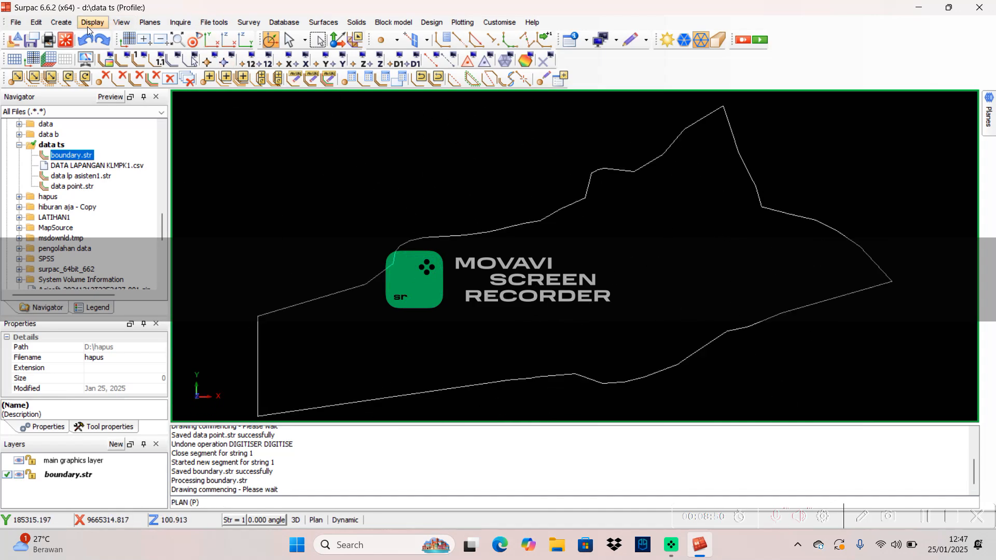
Create a DTM from the string file data lp asisten1.str with clipping to a boundary turned off, and close the report.
click(324, 23)
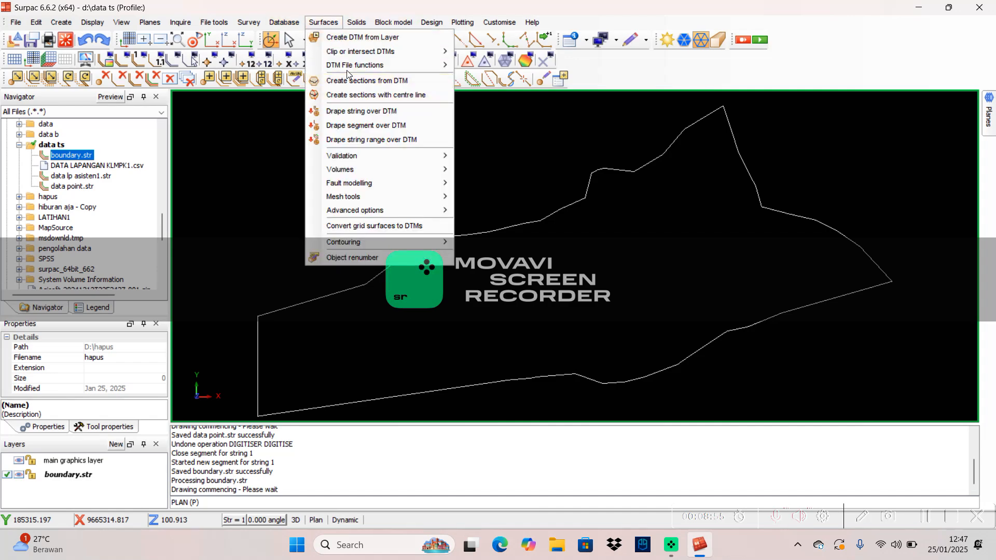
mouse_move(351, 64)
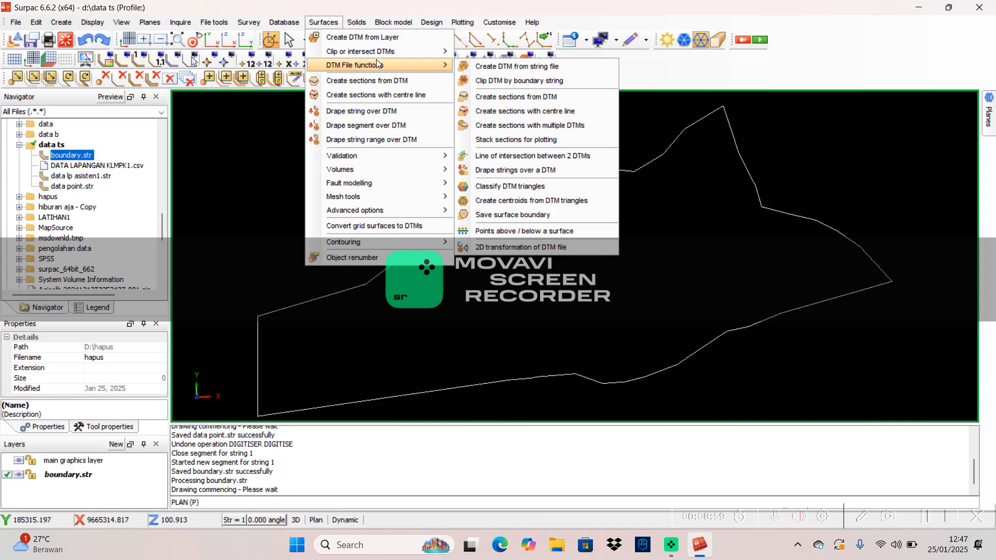
click(540, 66)
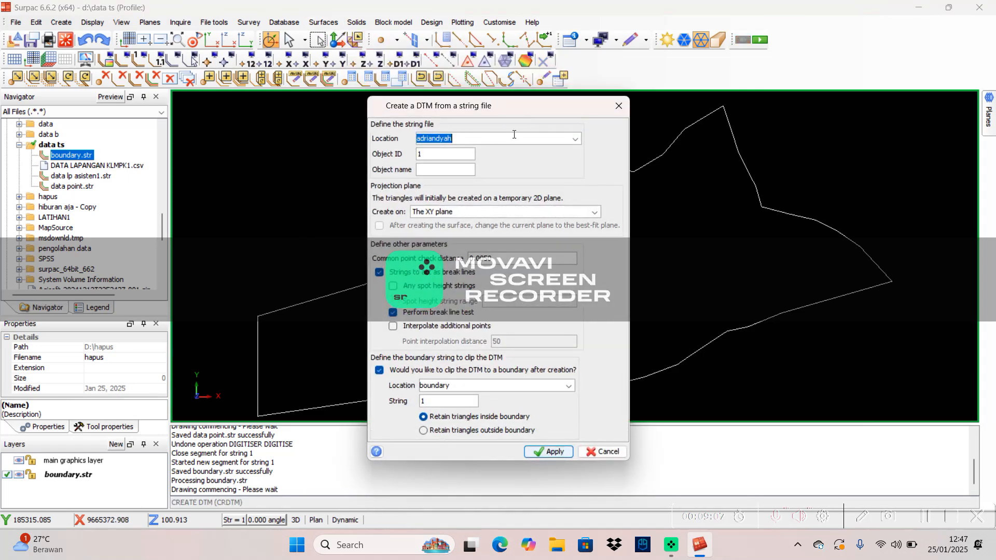
click(575, 138)
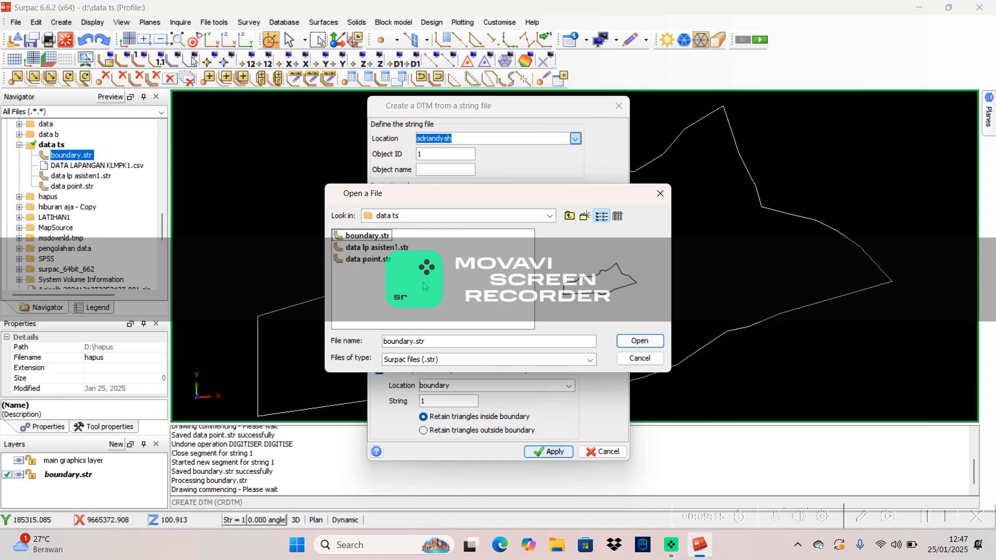
click(386, 247)
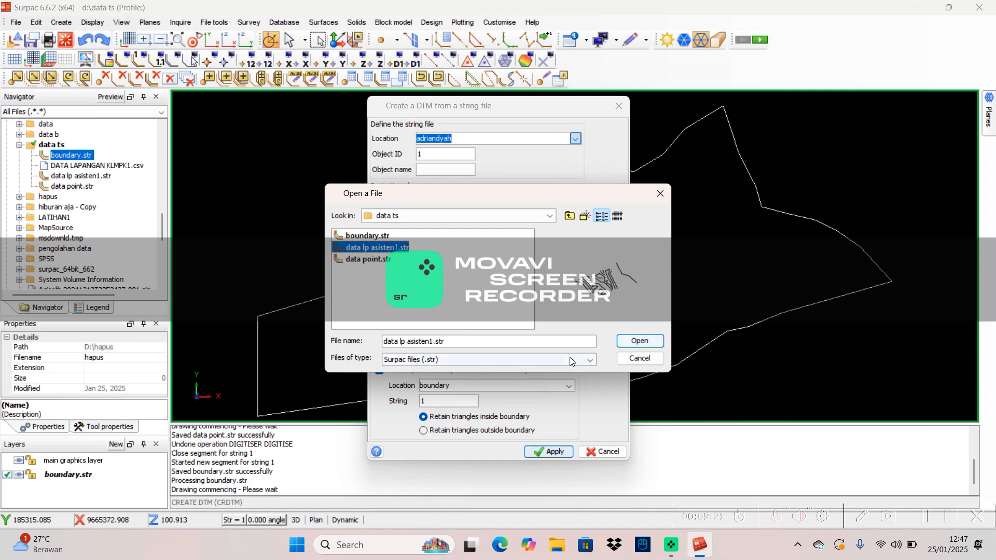
click(640, 341)
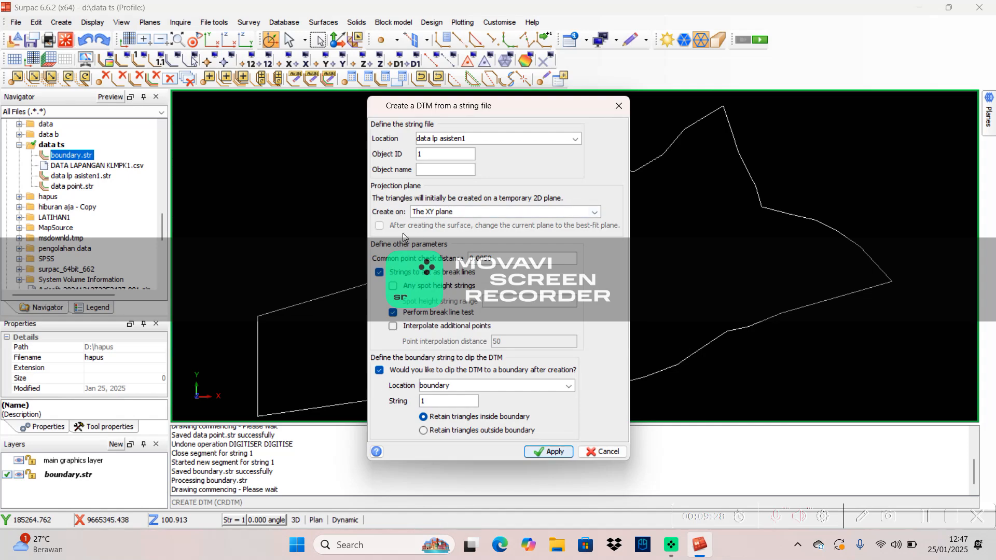
click(383, 372)
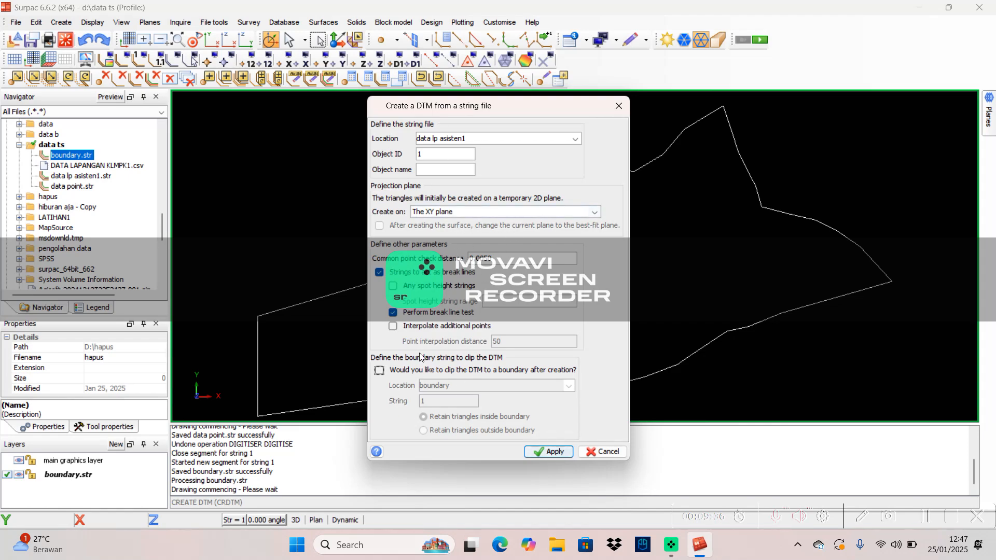
click(553, 452)
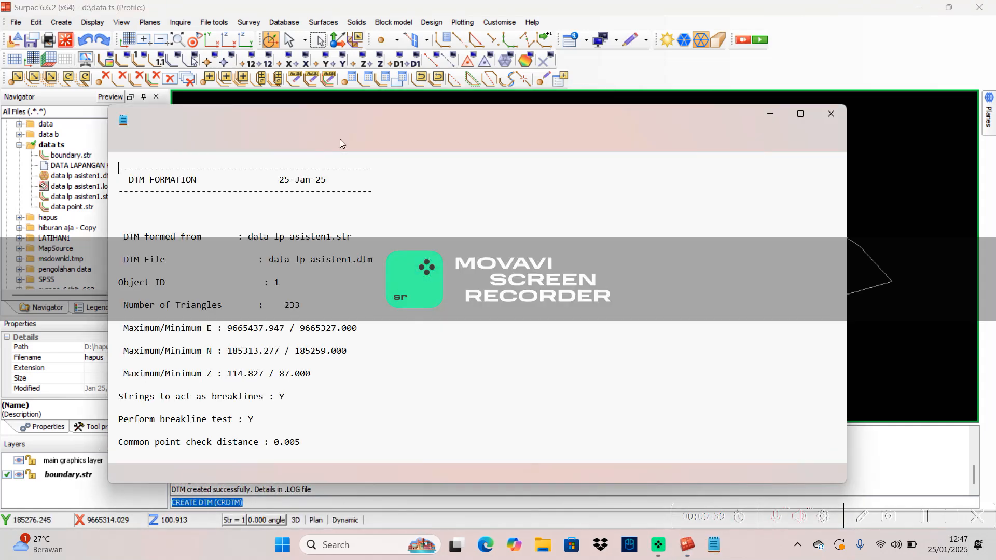
click(825, 112)
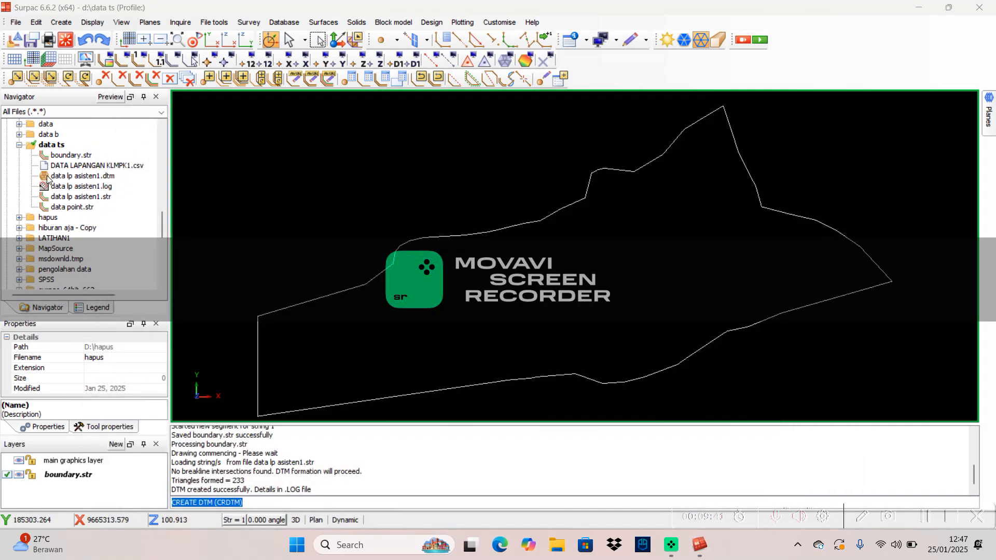
Load data lp asisten1.dtm into the graphics together with the boundary string.
drag(47, 178, 576, 345)
drag(576, 345, 511, 304)
scroll(502, 270, up, 1)
scroll(502, 269, down, 3)
scroll(504, 267, up, 7)
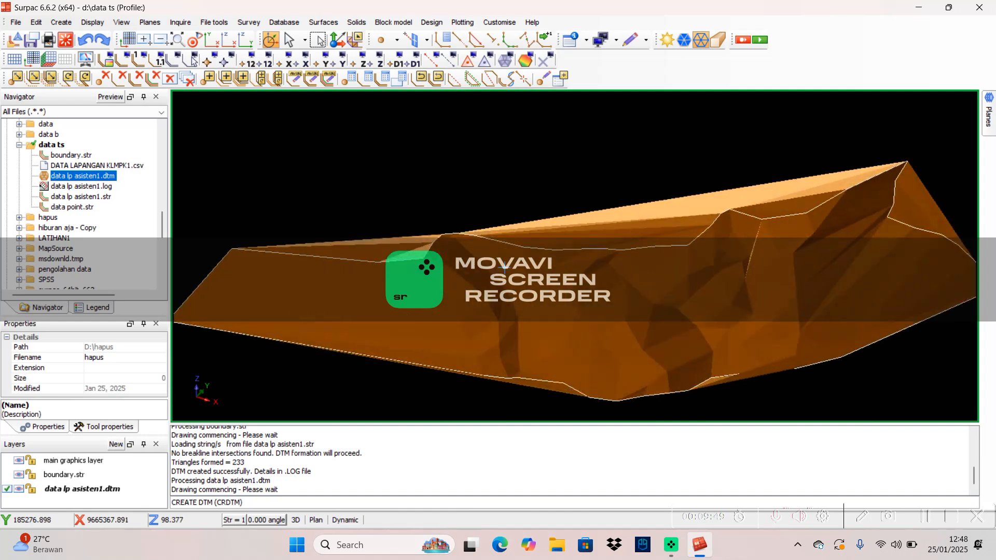
Examine the DTM surface in 3D, comparing its outer triangles with the boundary line along both edges.
scroll(541, 277, down, 5)
scroll(542, 278, down, 5)
drag(543, 257, 629, 265)
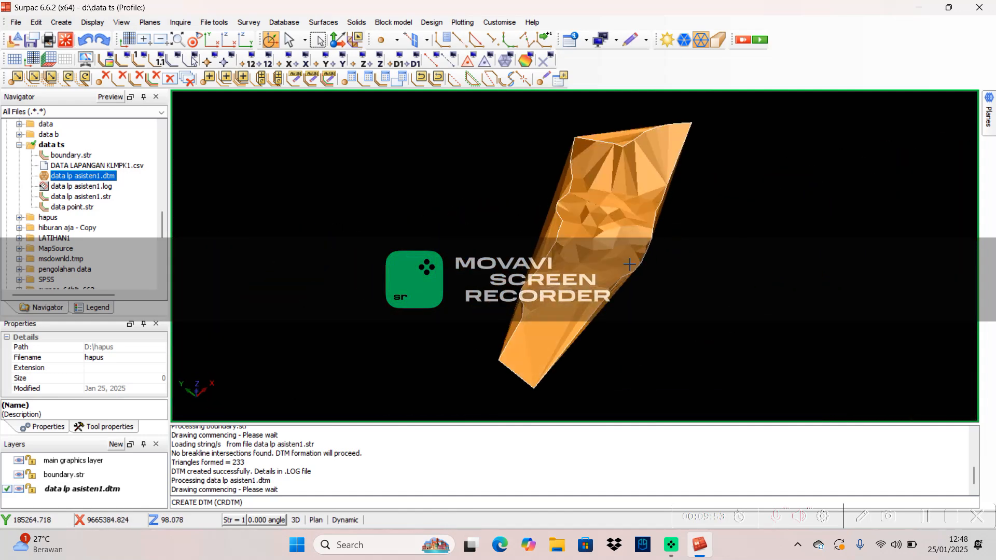
scroll(613, 268, up, 2)
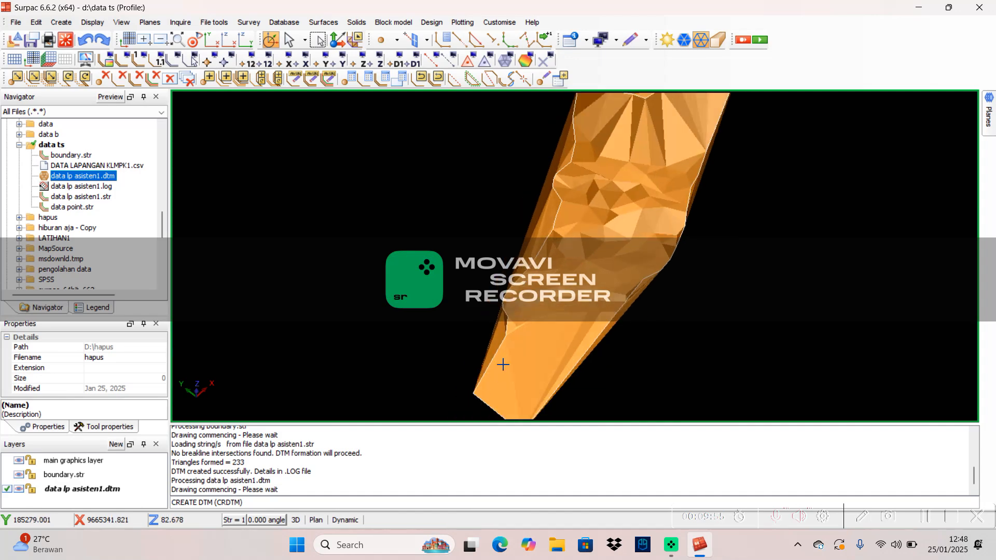
drag(562, 214, 589, 230)
scroll(589, 230, up, 3)
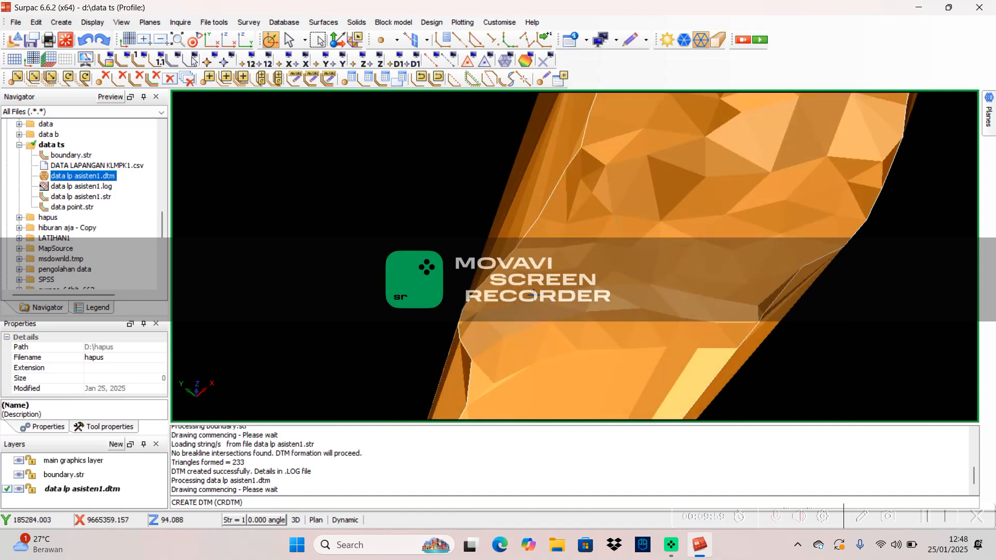
middle_drag(575, 147, 562, 306)
drag(564, 233, 608, 209)
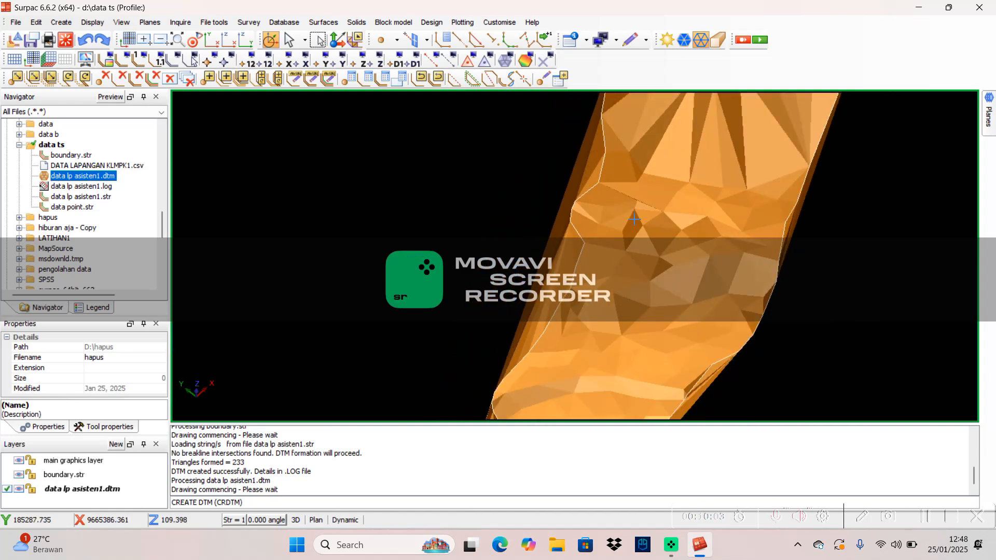
drag(526, 388, 569, 294)
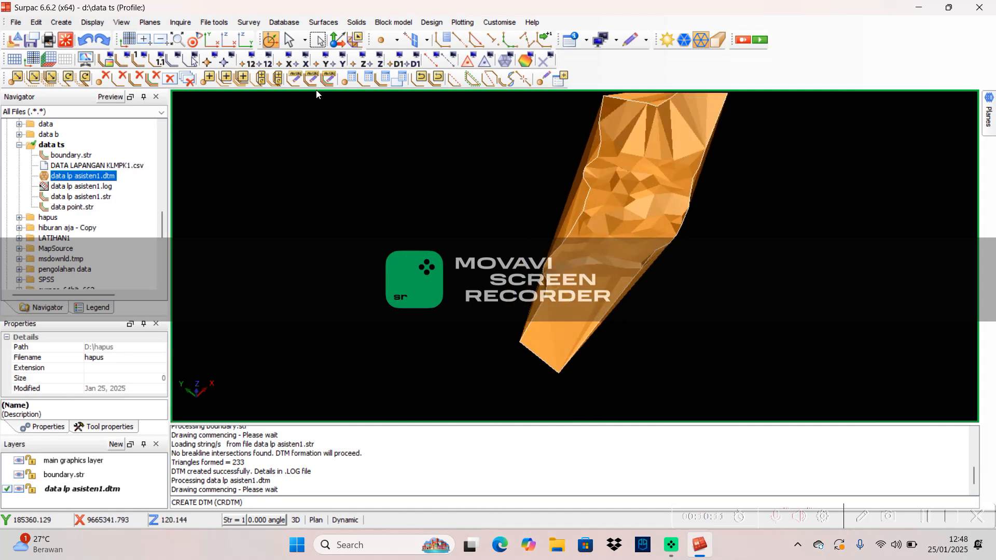
Start creating a DTM from a string file with data lp asisten1.str as the source.
click(315, 22)
mouse_move(344, 52)
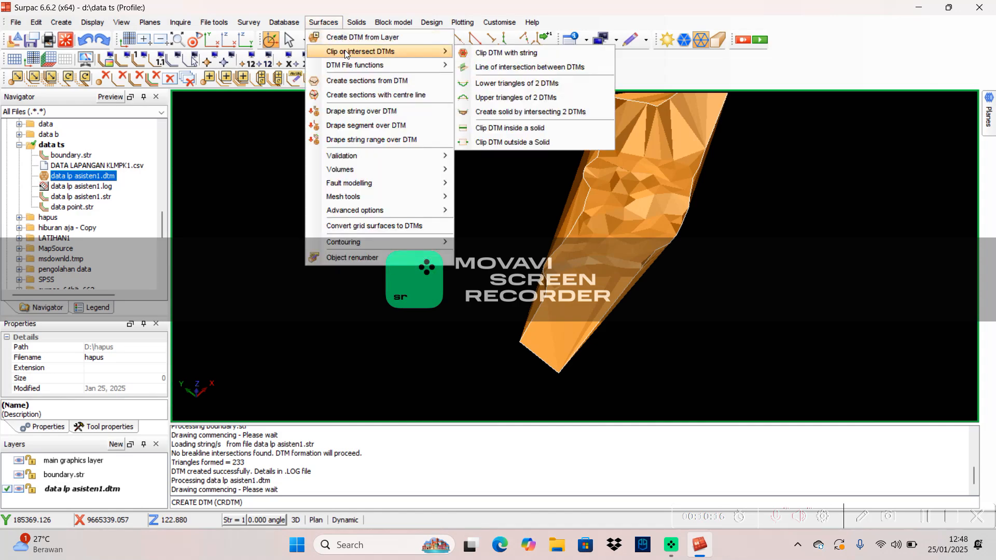
mouse_move(386, 65)
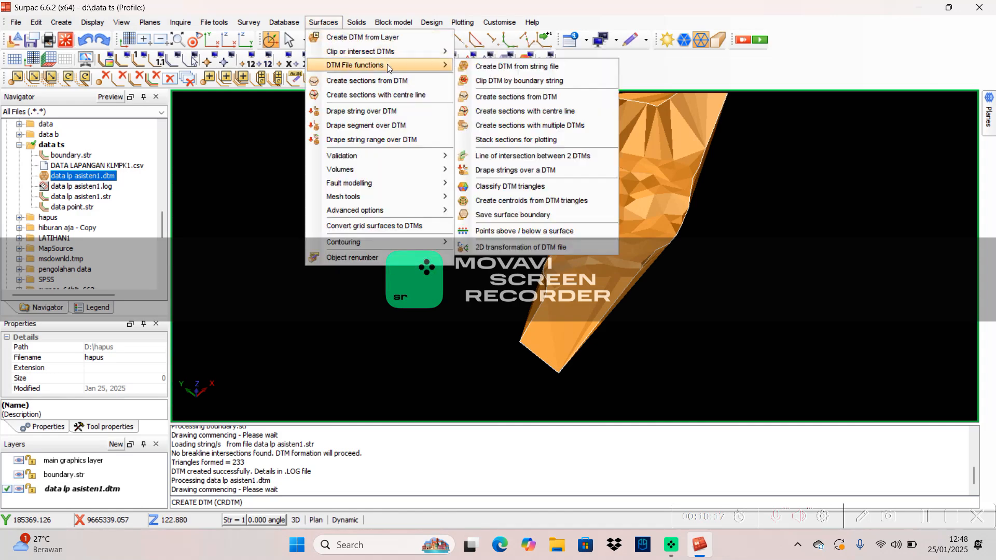
click(480, 66)
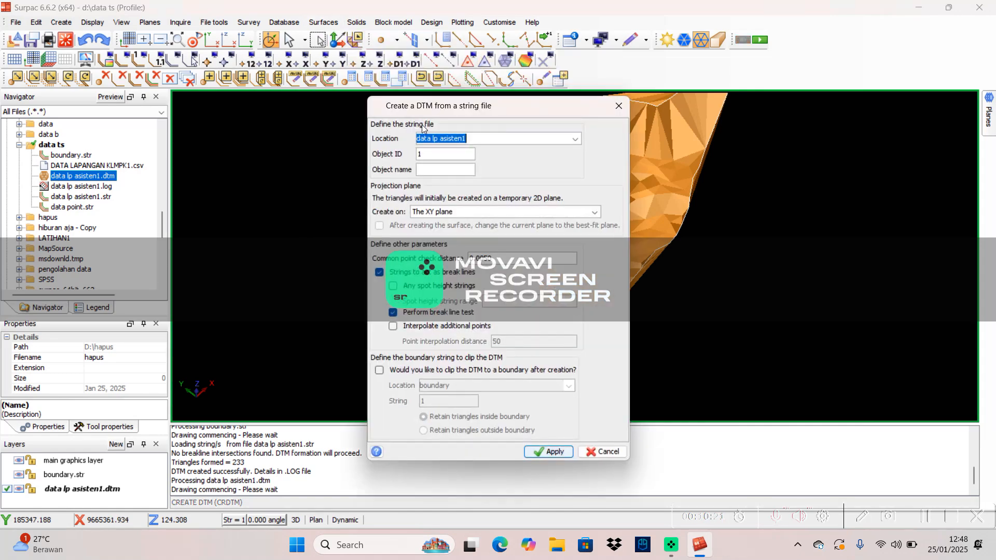
click(575, 138)
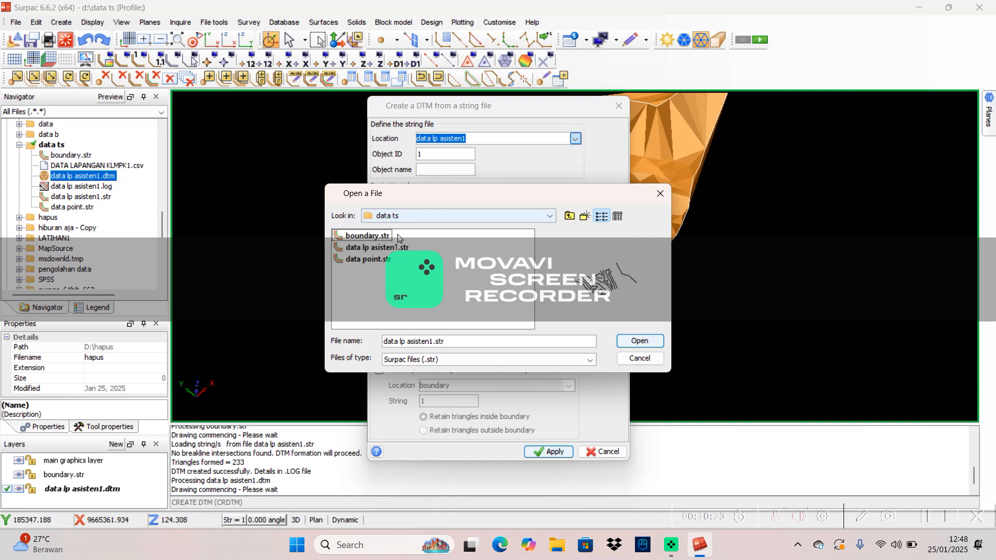
key(Return)
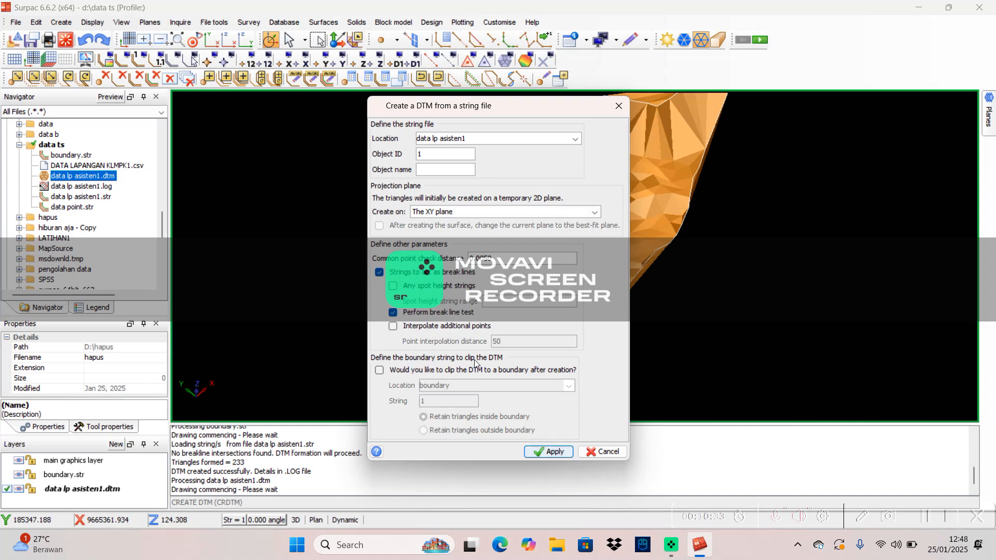
Create the DTM clipped to string 1 of boundary.str, retaining triangles inside the boundary, and close the report.
click(385, 372)
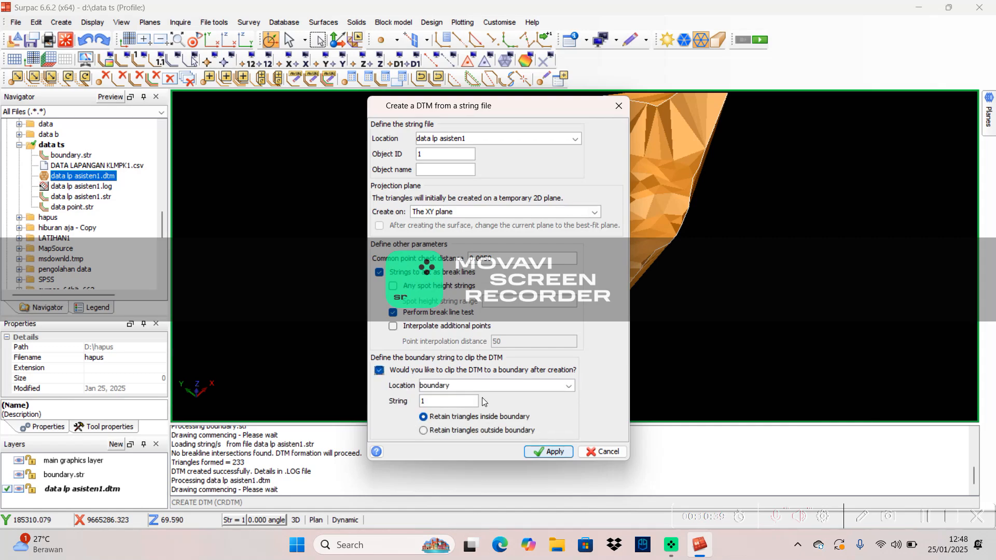
click(569, 385)
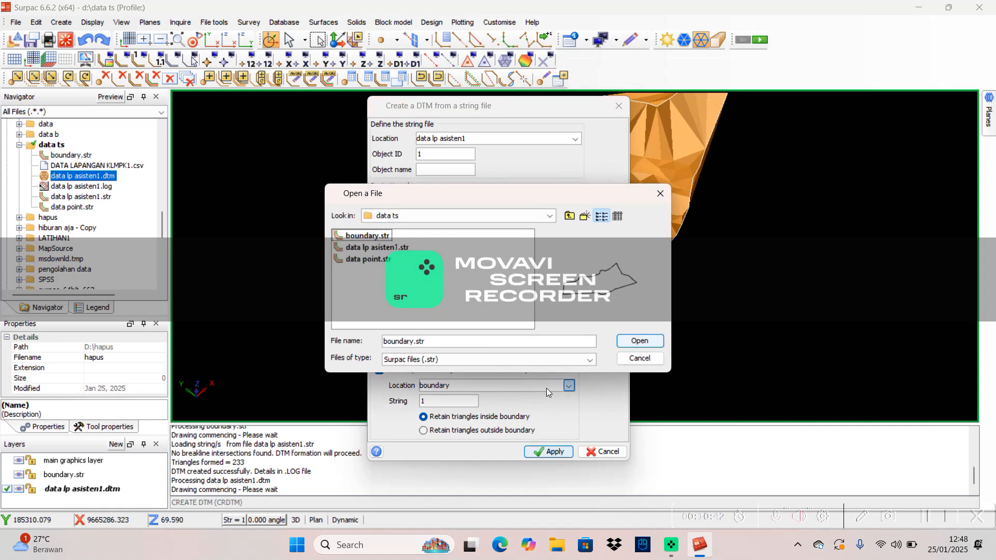
click(384, 237)
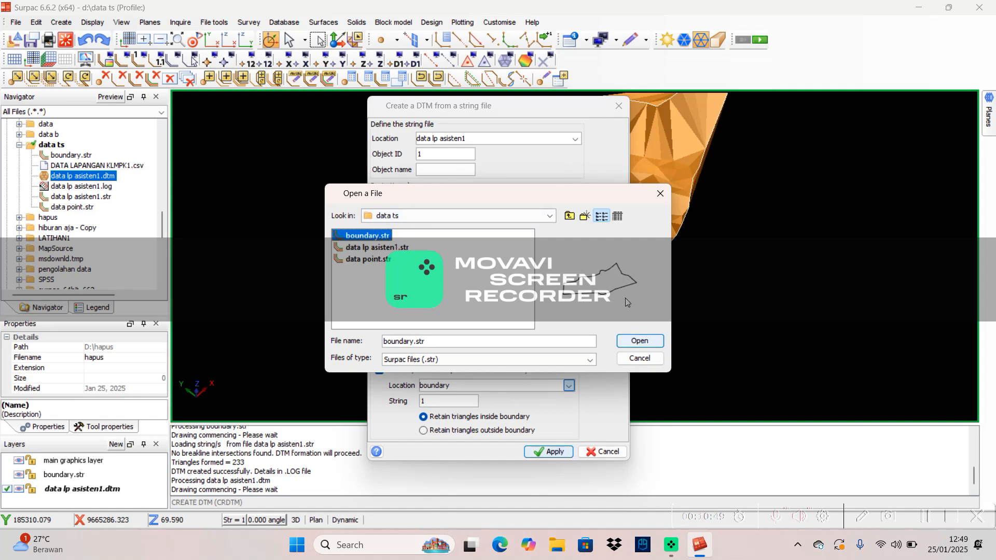
click(641, 342)
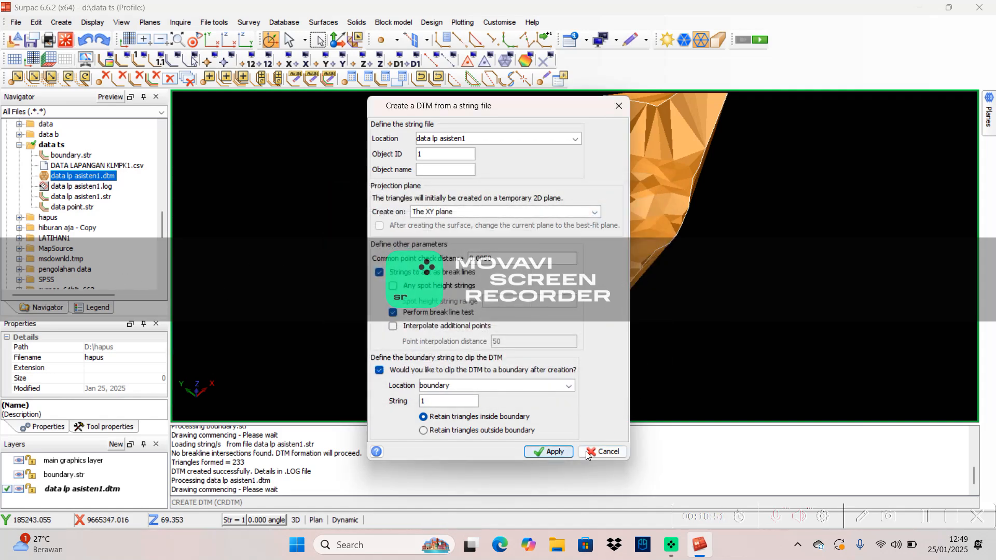
click(554, 451)
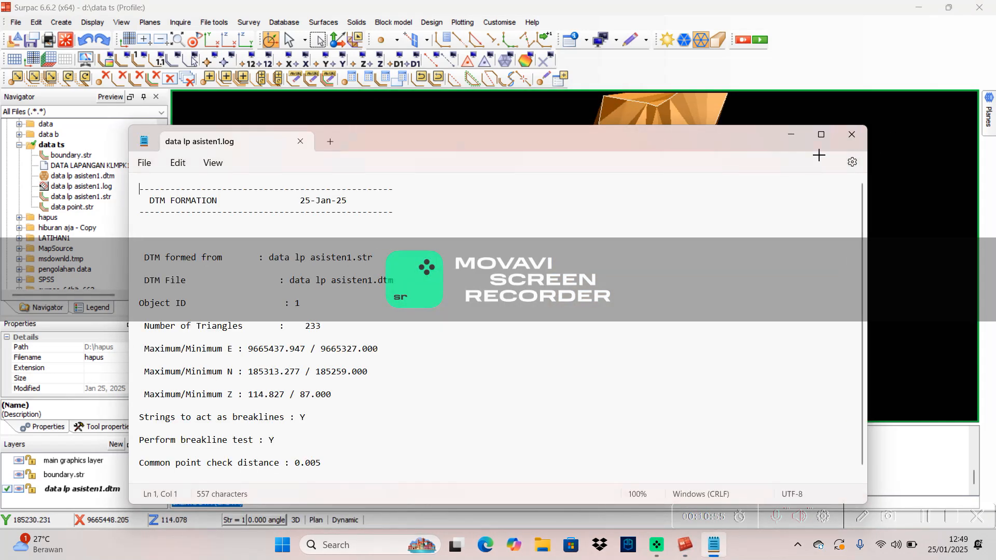
click(851, 134)
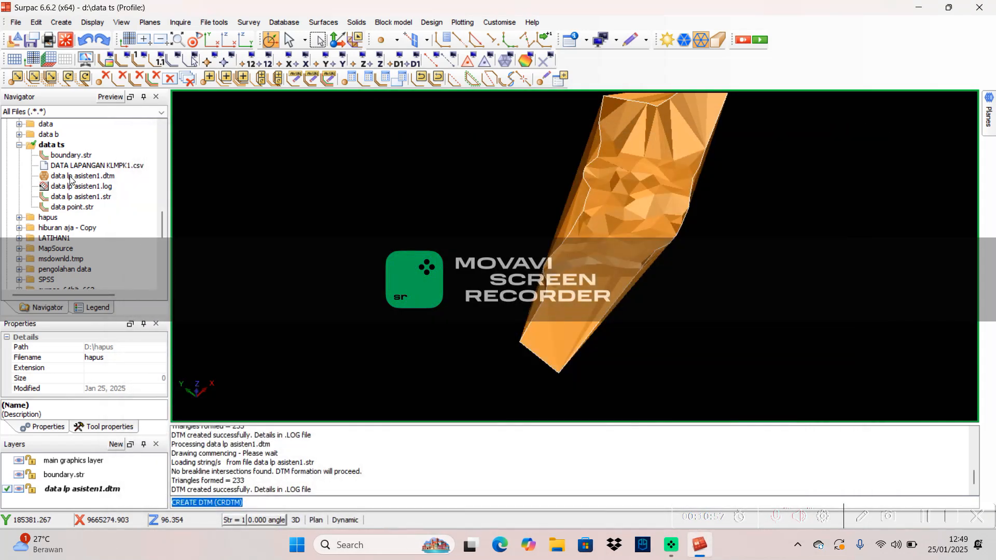
Load the clipped data lp asisten1.dtm into the graphics and tilt it into a 3D view.
drag(71, 178, 605, 204)
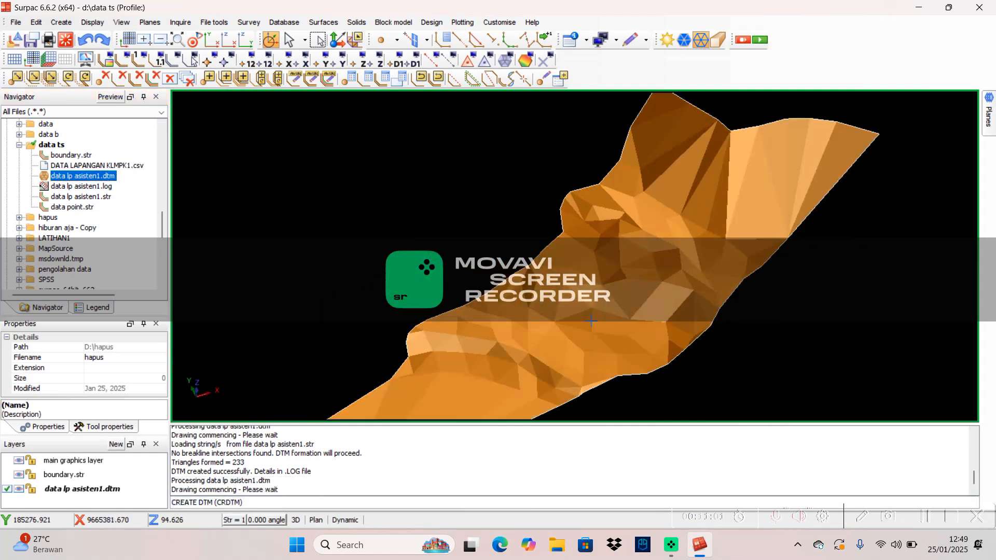
drag(657, 330, 478, 292)
mouse_move(662, 226)
mouse_down()
mouse_move(623, 271)
mouse_move(523, 225)
mouse_move(655, 344)
mouse_up()
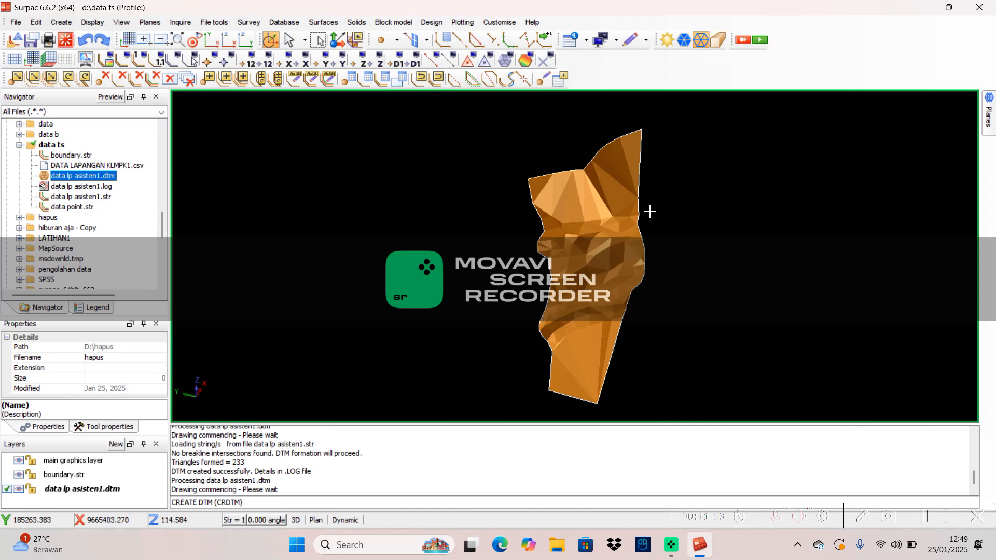
Examine the clipped DTM surface in 3D from several angles, checking its outer edges and lower end.
drag(649, 211, 633, 318)
scroll(553, 176, up, 3)
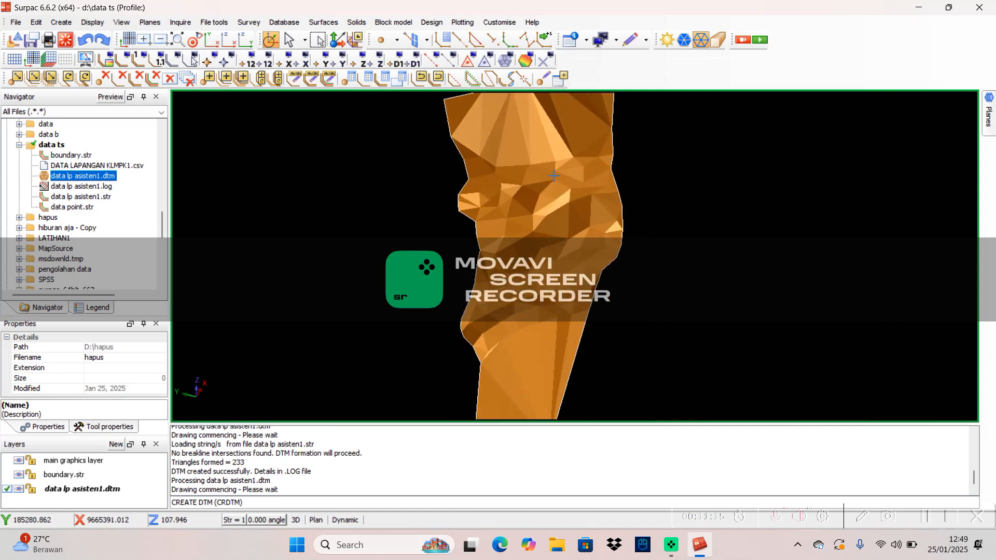
scroll(554, 176, down, 2)
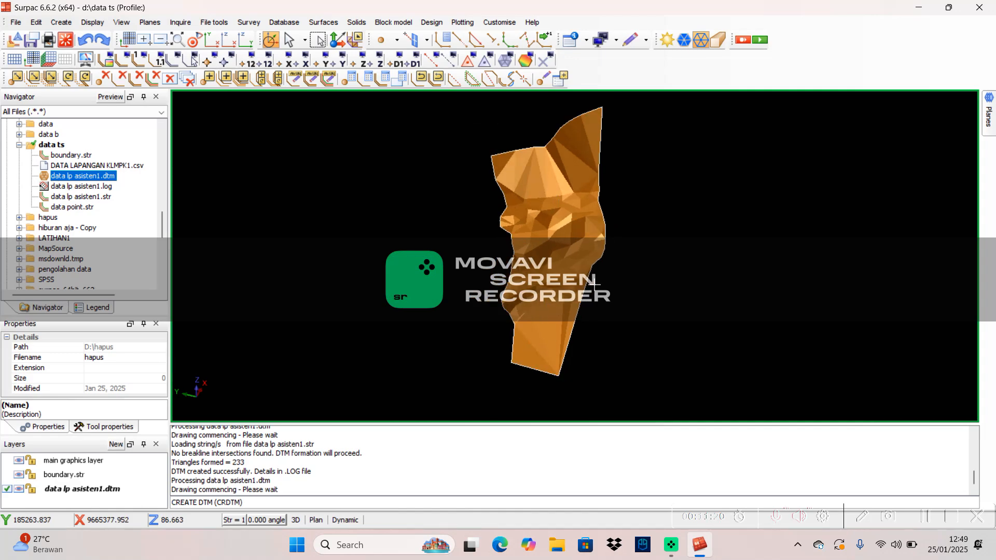
scroll(554, 331, down, 3)
drag(575, 324, 605, 326)
scroll(557, 286, up, 3)
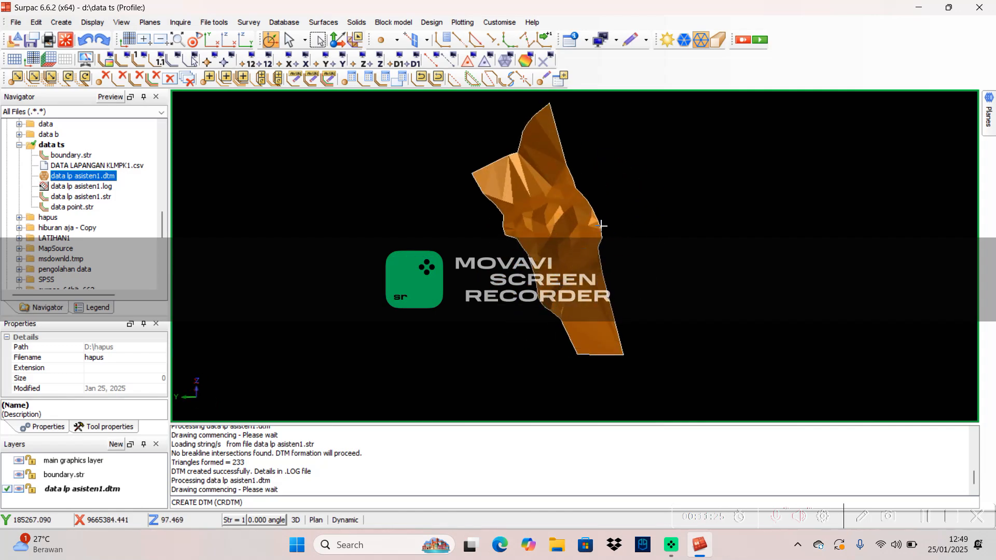
scroll(626, 246, up, 3)
middle_drag(620, 284, 481, 319)
drag(481, 319, 442, 327)
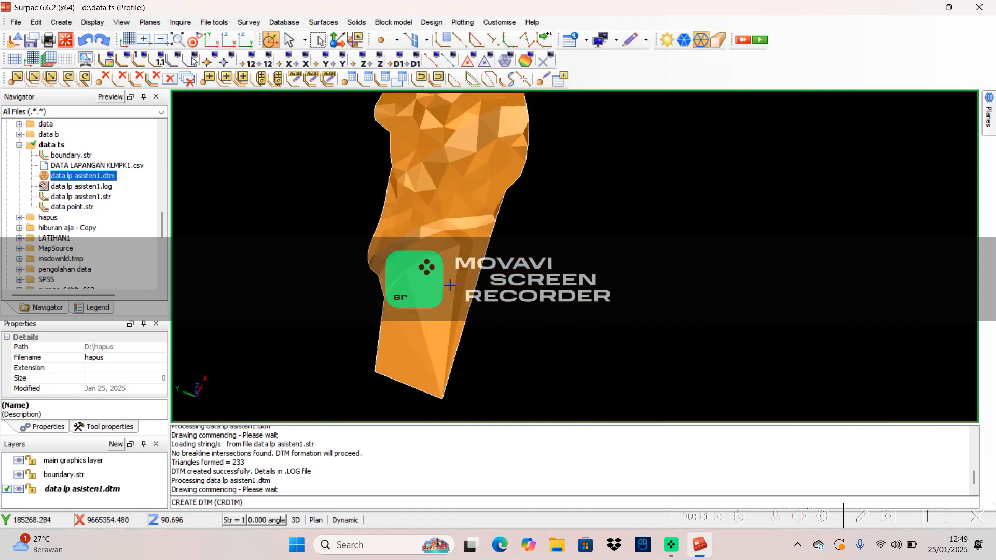
drag(450, 285, 368, 129)
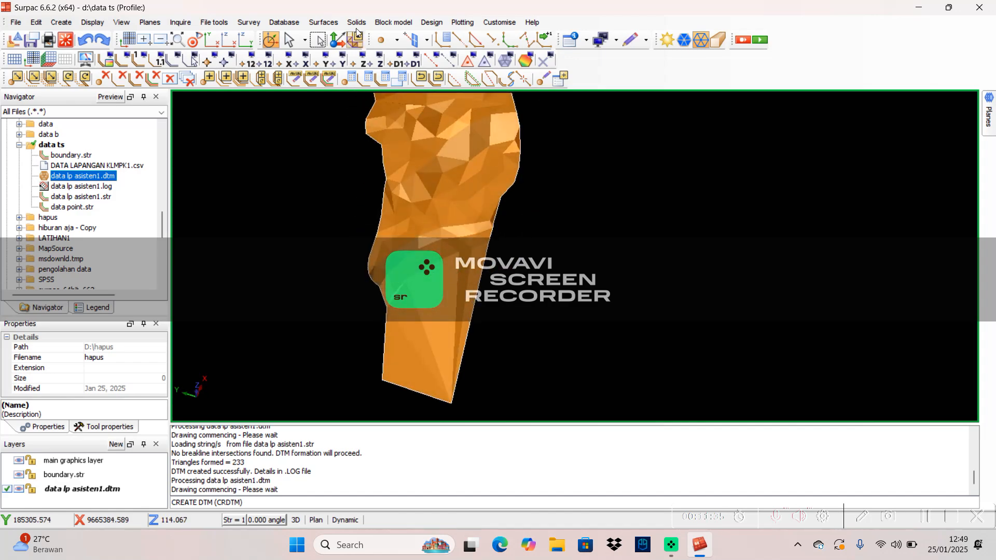
Start extracting contours from a DTM file with data lp asisten1.dtm as the source.
click(325, 24)
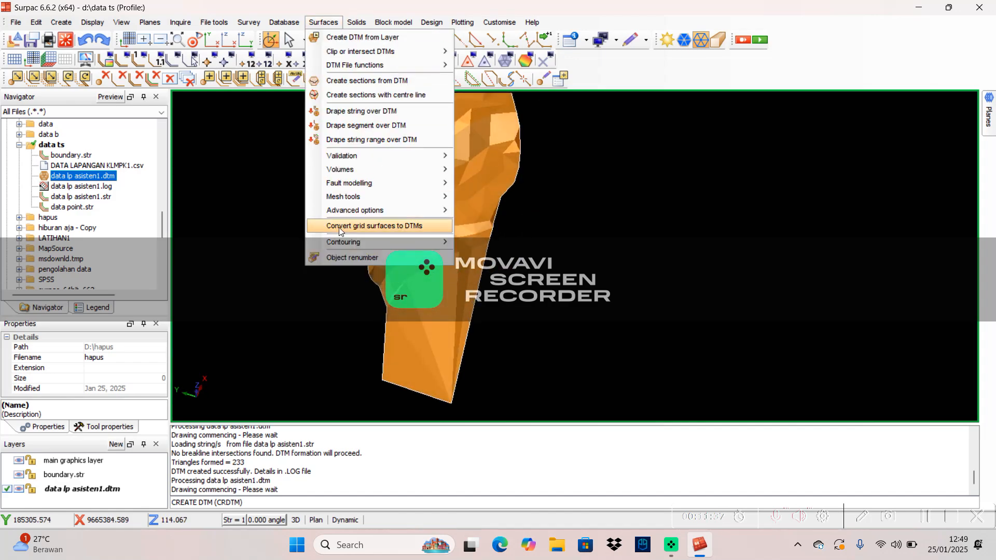
mouse_move(330, 242)
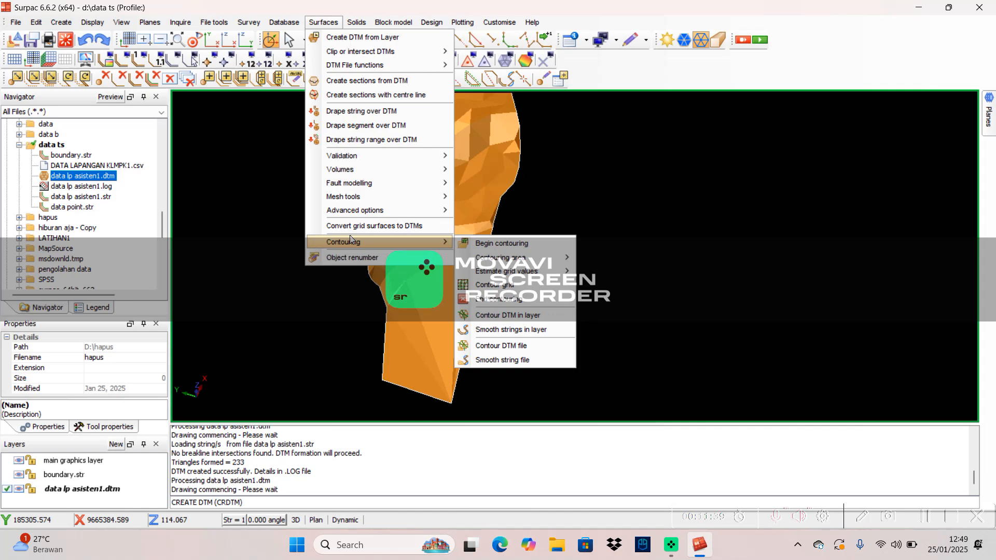
click(508, 349)
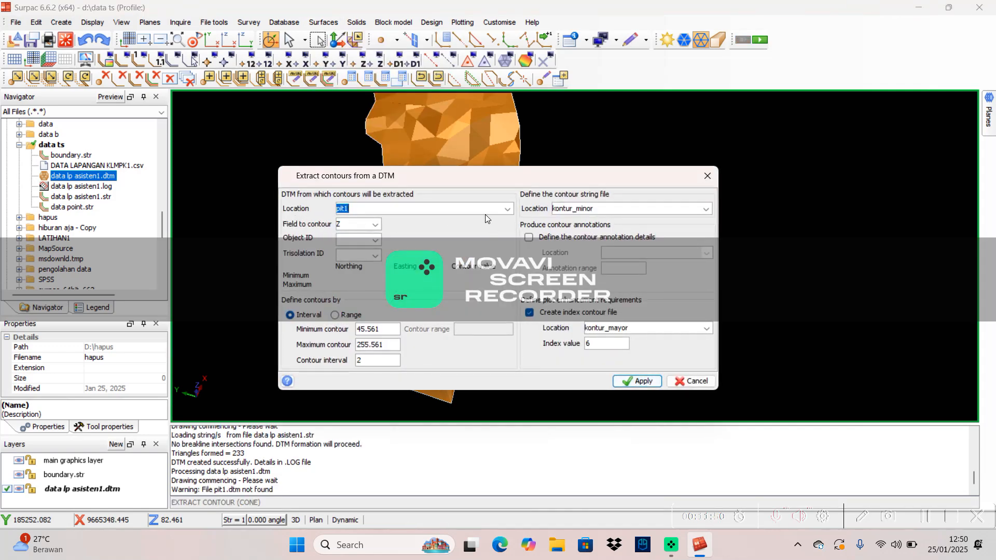
click(508, 209)
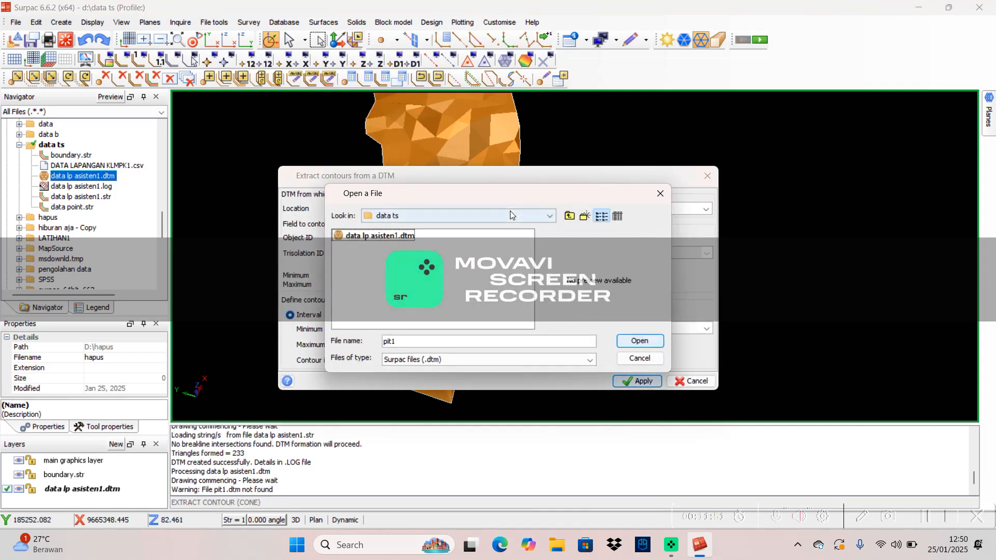
click(404, 237)
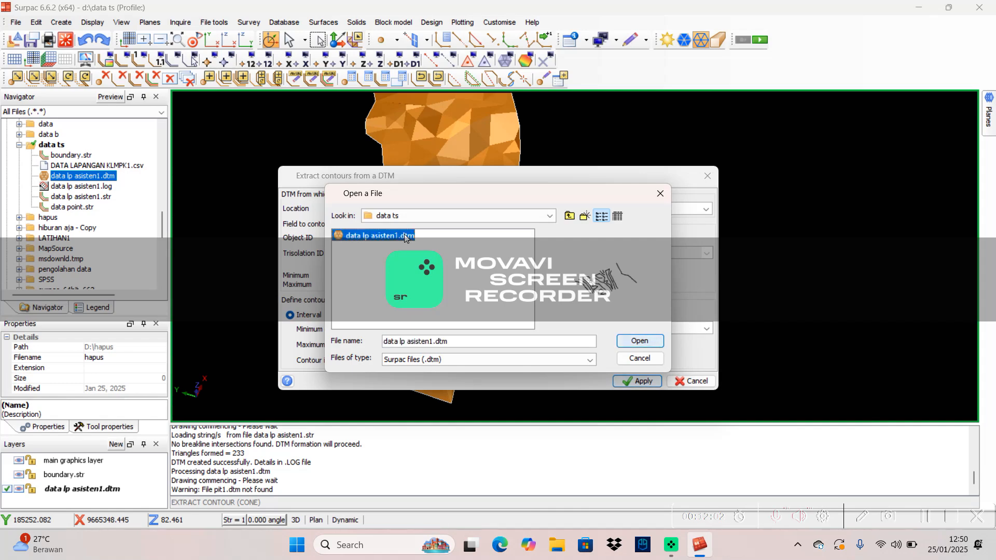
click(633, 341)
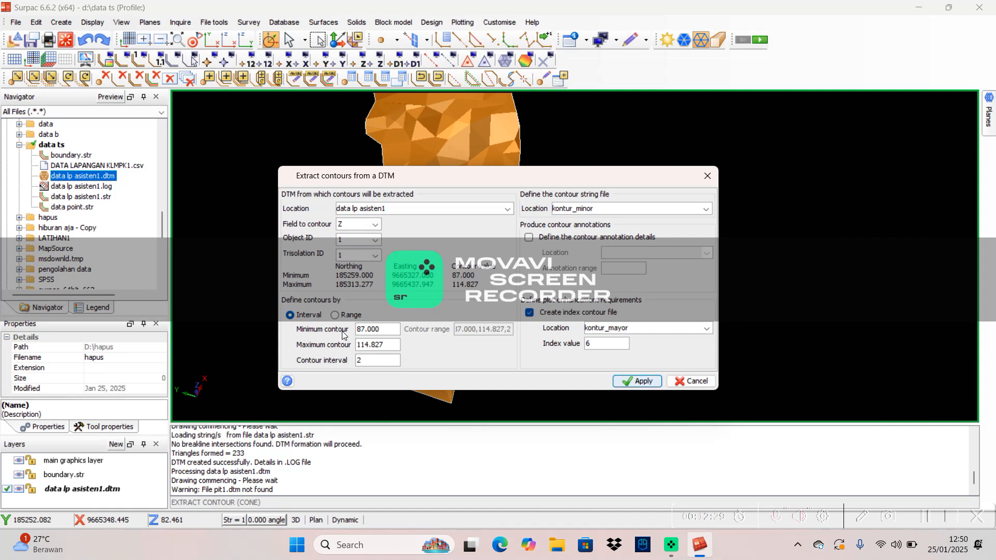
Extract contours at a 0.1 interval to kontur_minor, with the index contour file and contour annotations turned off.
double_click(362, 360)
text(0.1)
click(530, 313)
click(529, 238)
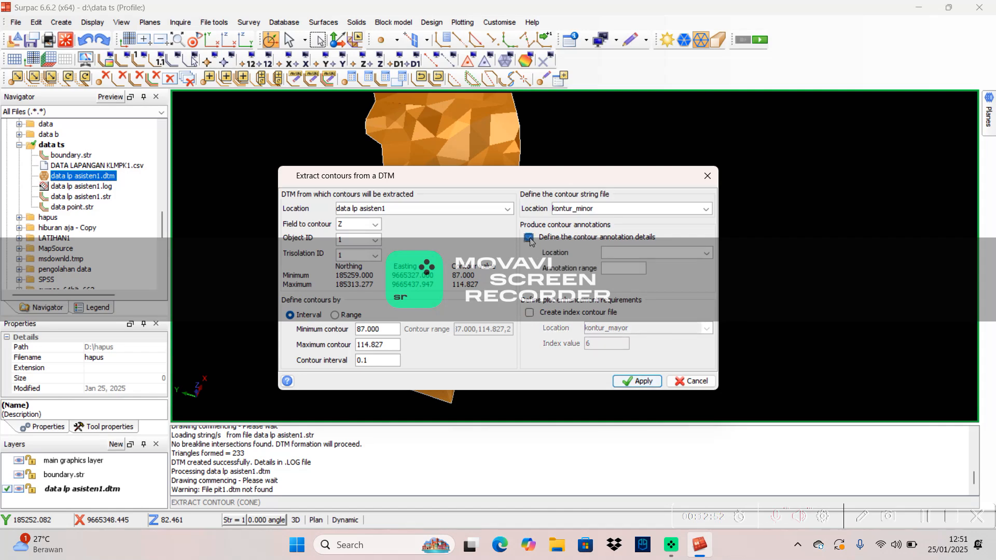
click(529, 237)
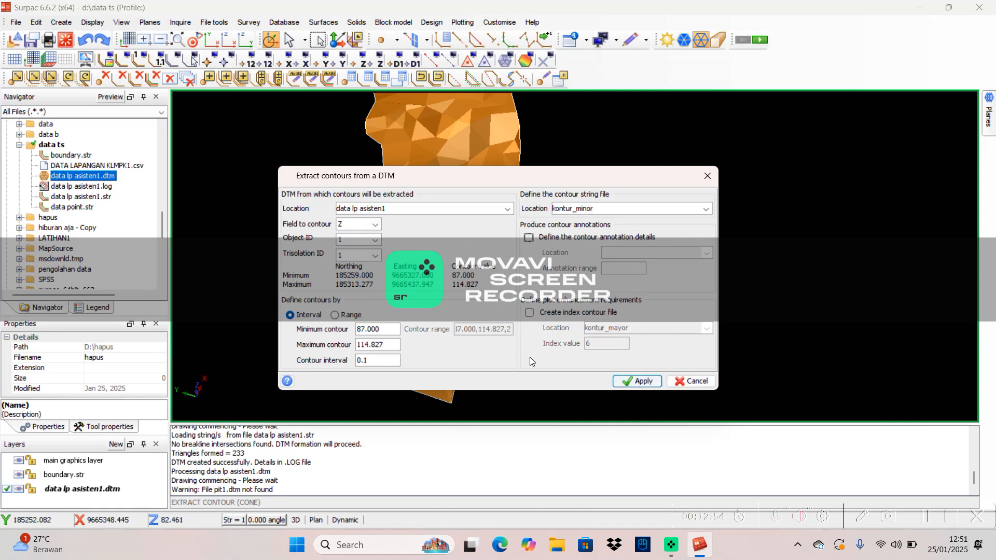
click(642, 380)
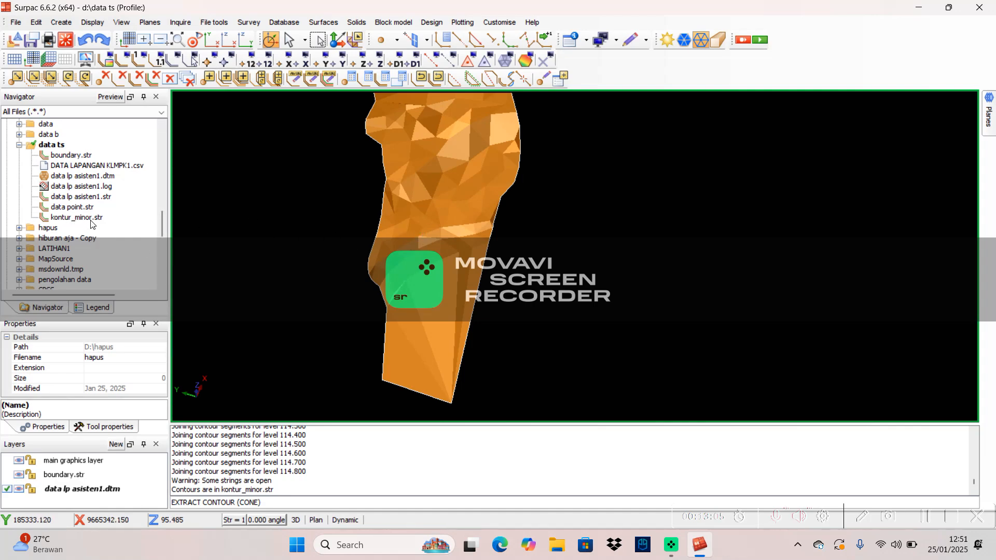
Load kontur_minor.str over the DTM surface and view the contours in 3D.
mouse_move(77, 217)
mouse_down()
mouse_move(472, 264)
mouse_move(440, 336)
mouse_up()
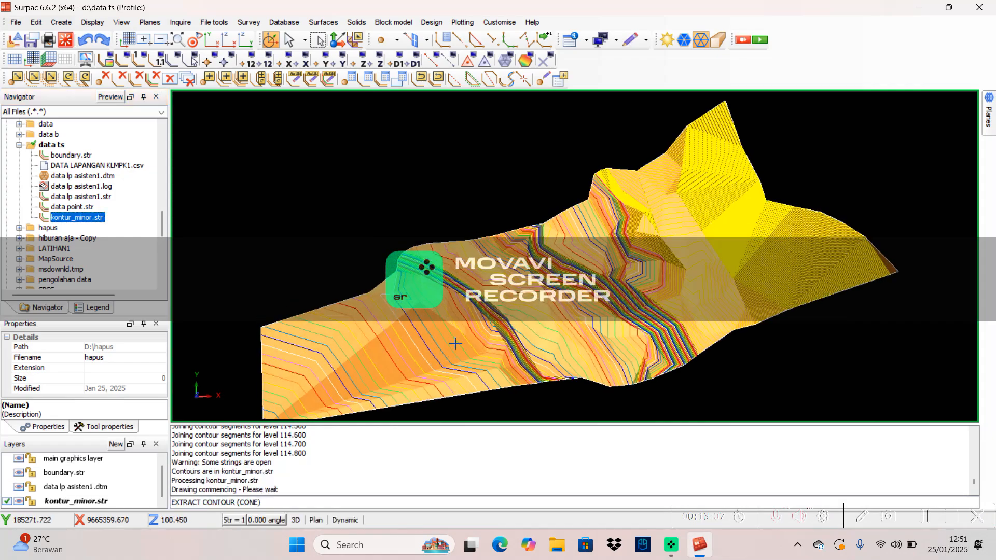
middle_drag(527, 371, 614, 309)
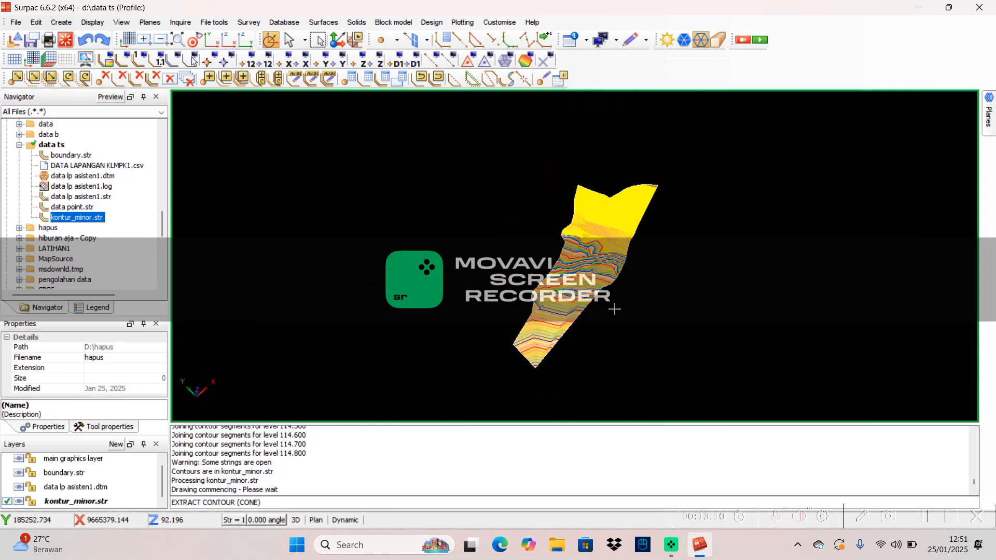
Clear the graphics and load kontur_minor.str together with boundary.str.
click(66, 40)
drag(74, 219, 182, 173)
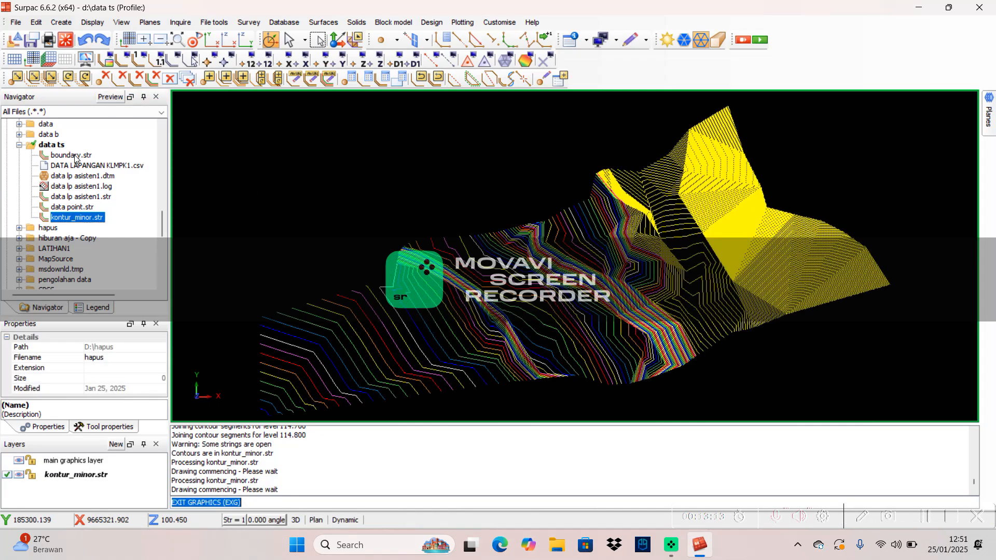
drag(71, 155, 465, 337)
Inspect how the contour lines meet the boundary, especially around the notch along its upper edge.
scroll(491, 309, down, 3)
scroll(491, 309, up, 4)
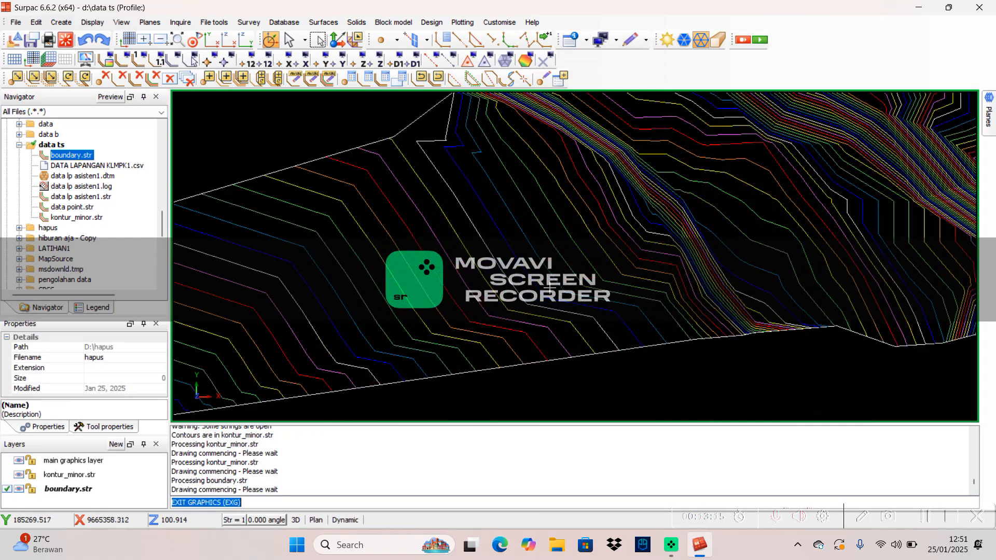
middle_drag(442, 135, 448, 227)
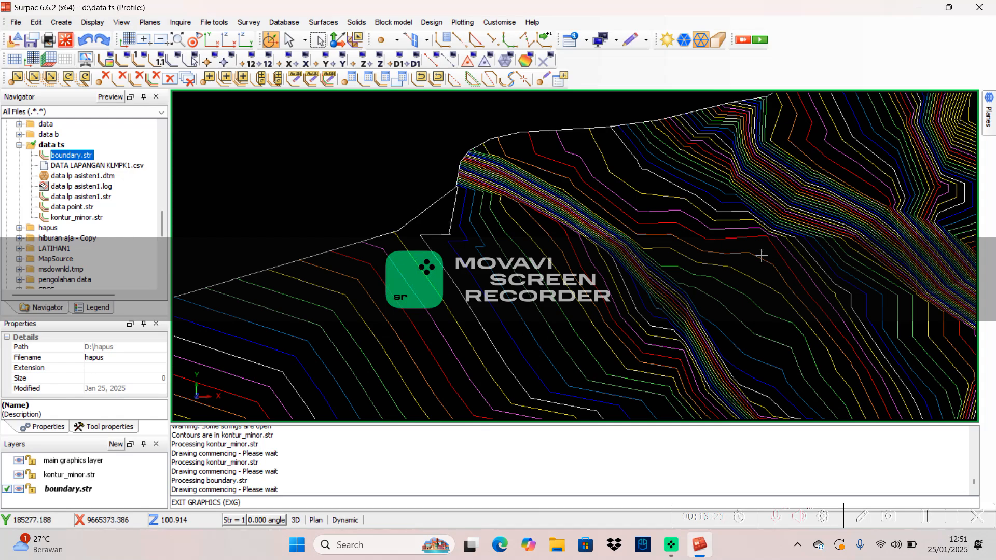
scroll(522, 212, up, 2)
scroll(522, 212, up, 1)
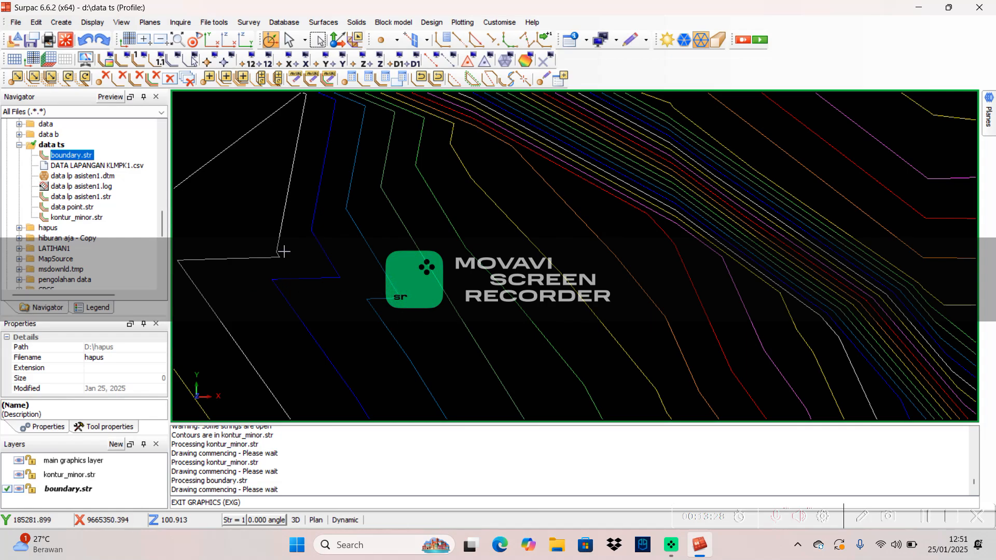
scroll(377, 270, down, 3)
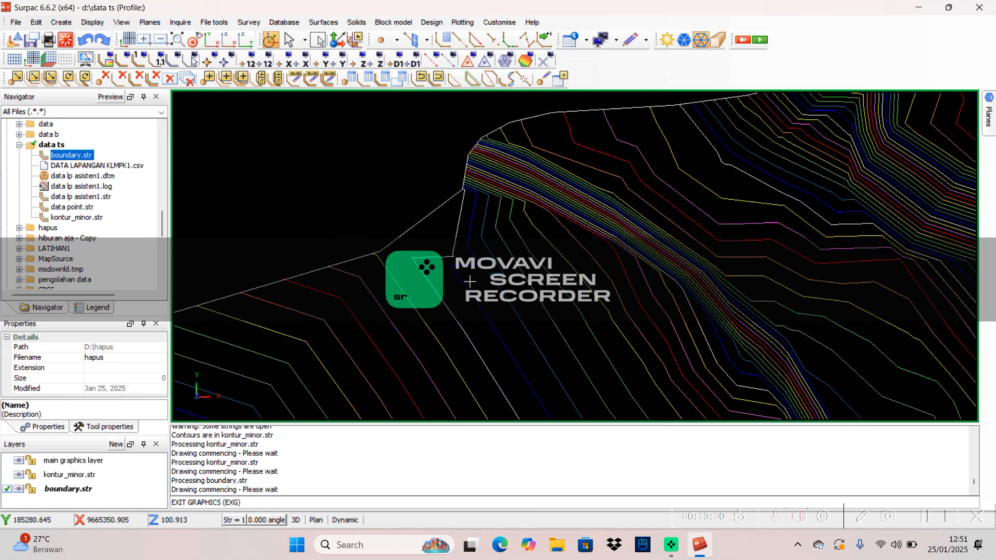
right_drag(406, 272, 413, 194)
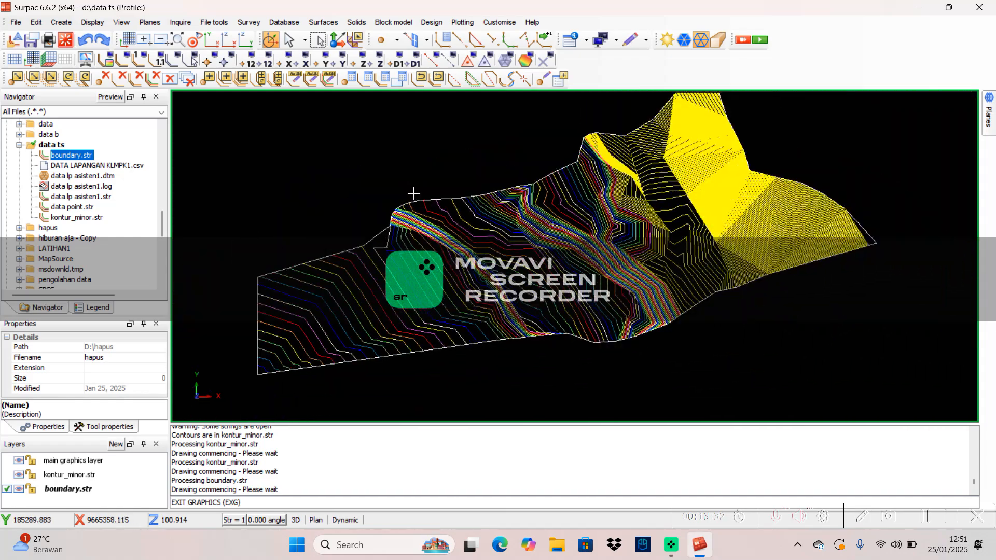
Start smoothing a contour string file and choose kontur_minor.str as the file to smooth.
click(323, 22)
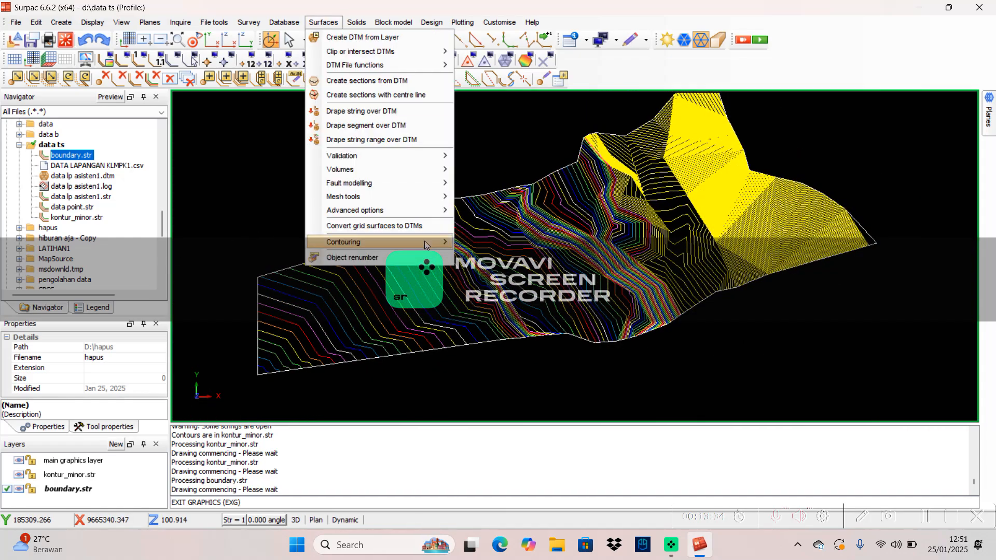
mouse_move(424, 244)
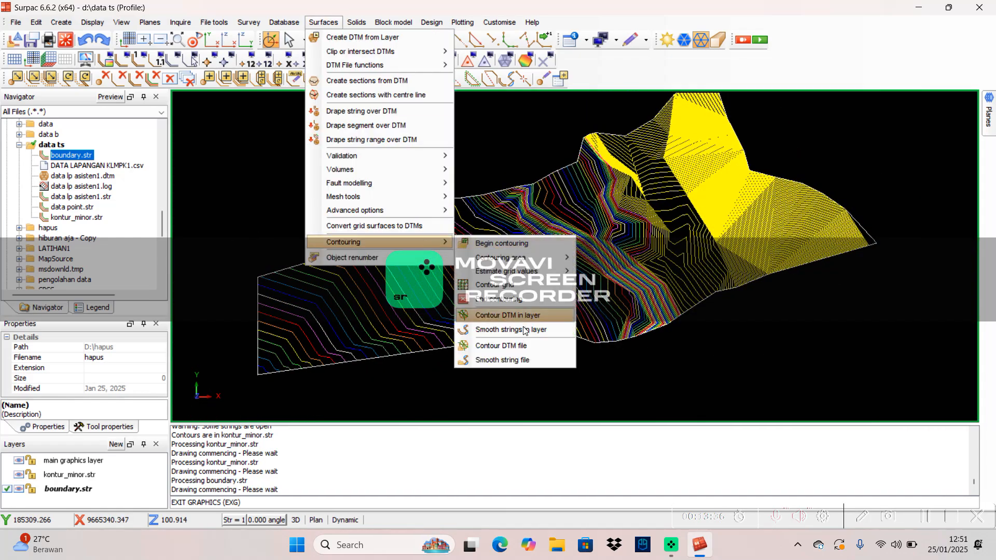
click(525, 359)
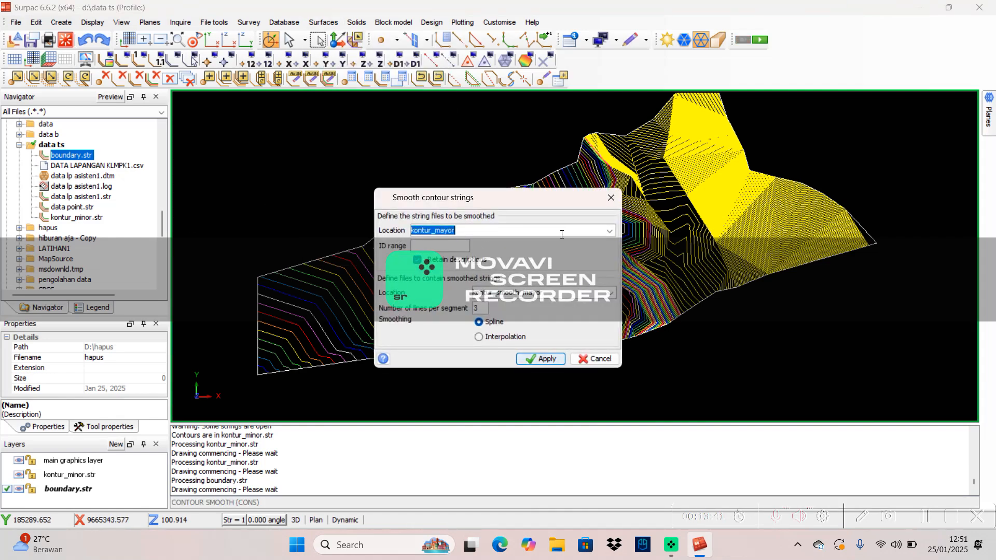
click(610, 232)
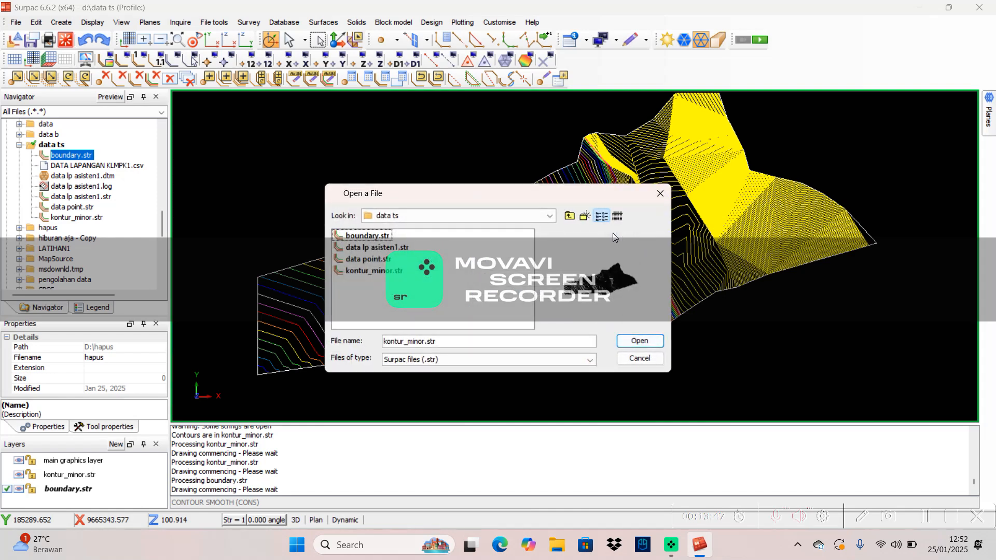
click(367, 271)
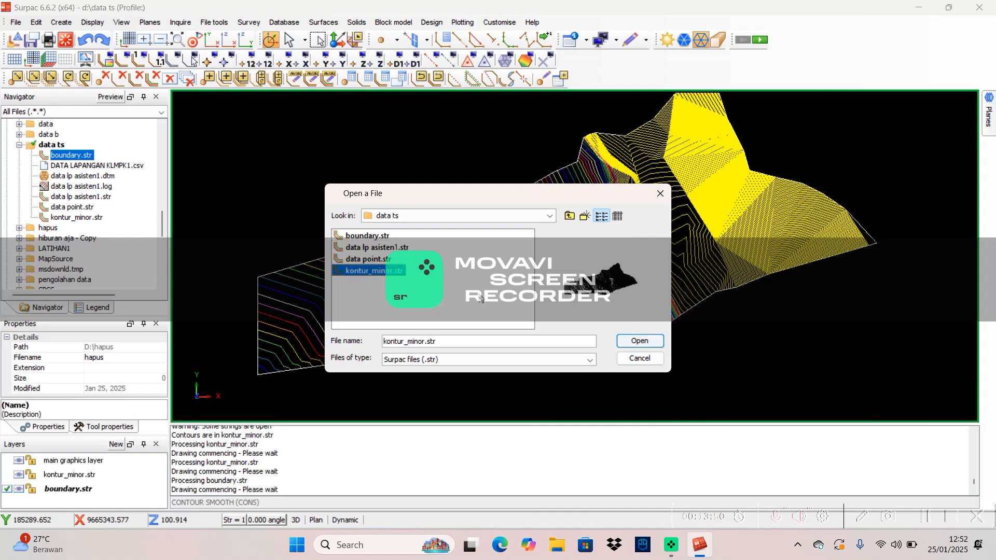
click(648, 343)
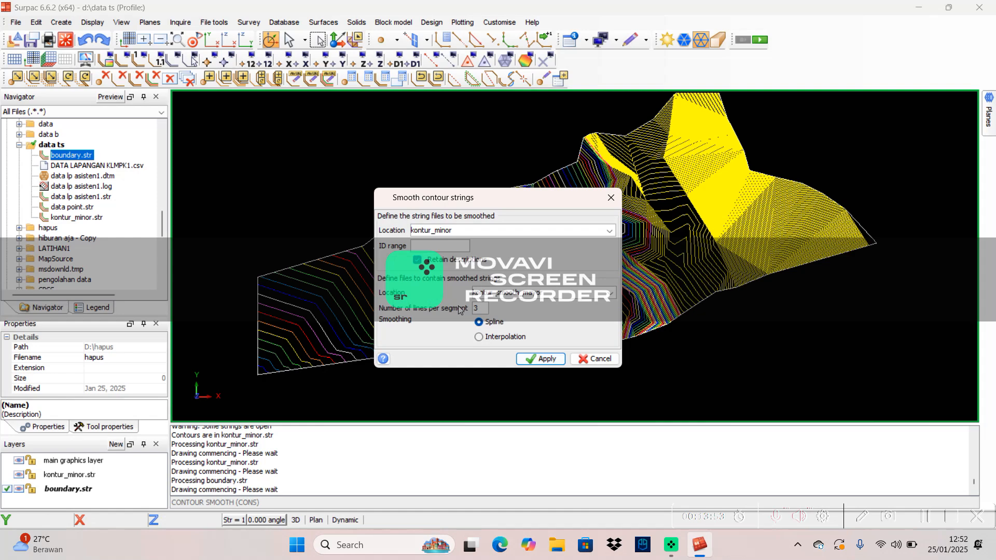
Name the smoothed output kontur_smooth_minor and run the smoothing with the Spline method and 3 lines per segment.
double_click(566, 294)
click(544, 294)
key(BackSpace)
key(BackSpace)
text(min)
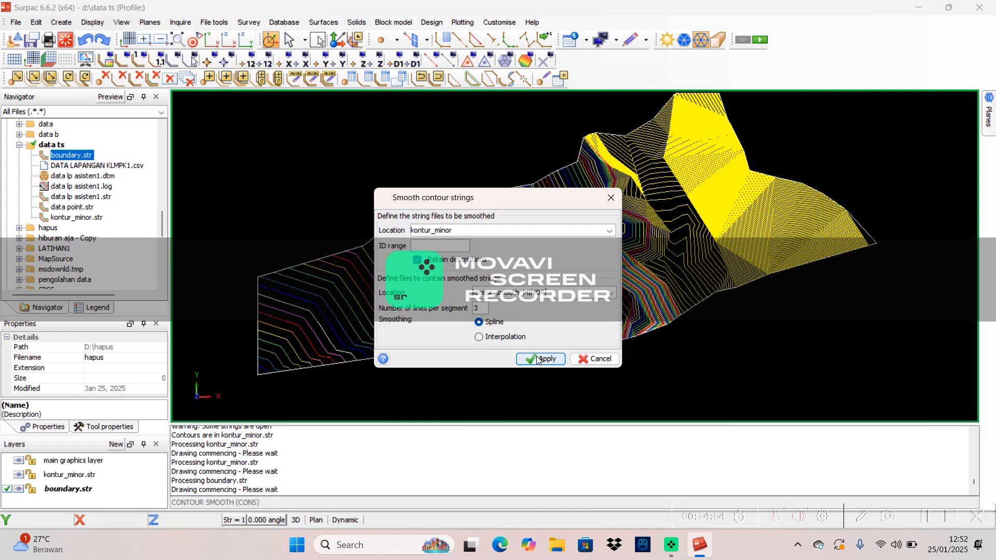
click(555, 359)
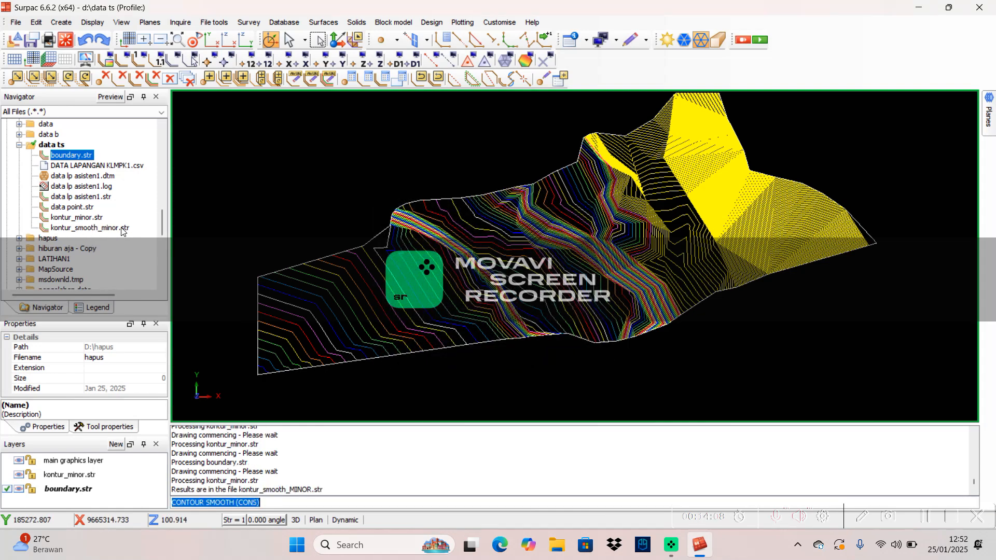
Load kontur_smooth_minor.str over the original contours and compare the smoothed and unsmoothed lines around the boundary notch.
click(86, 228)
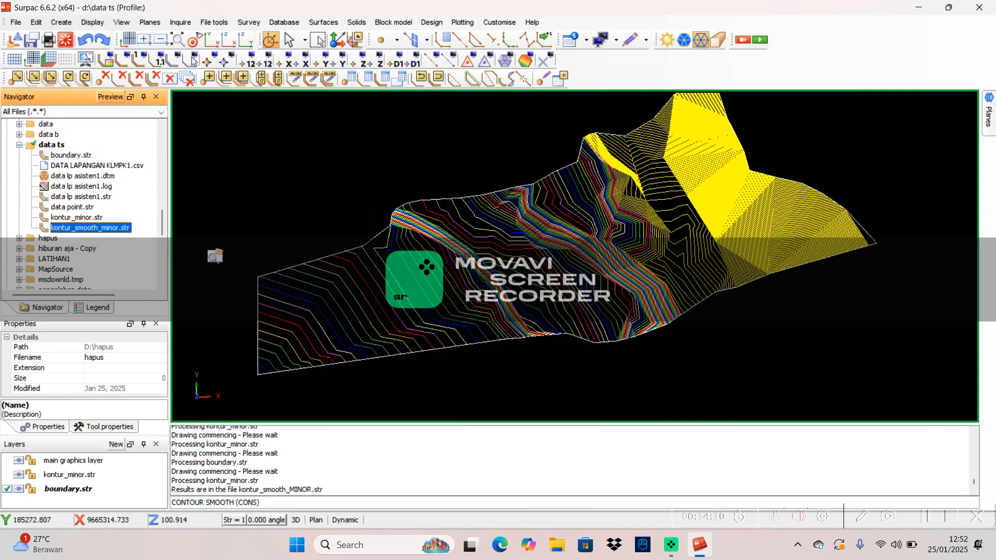
drag(383, 293, 411, 293)
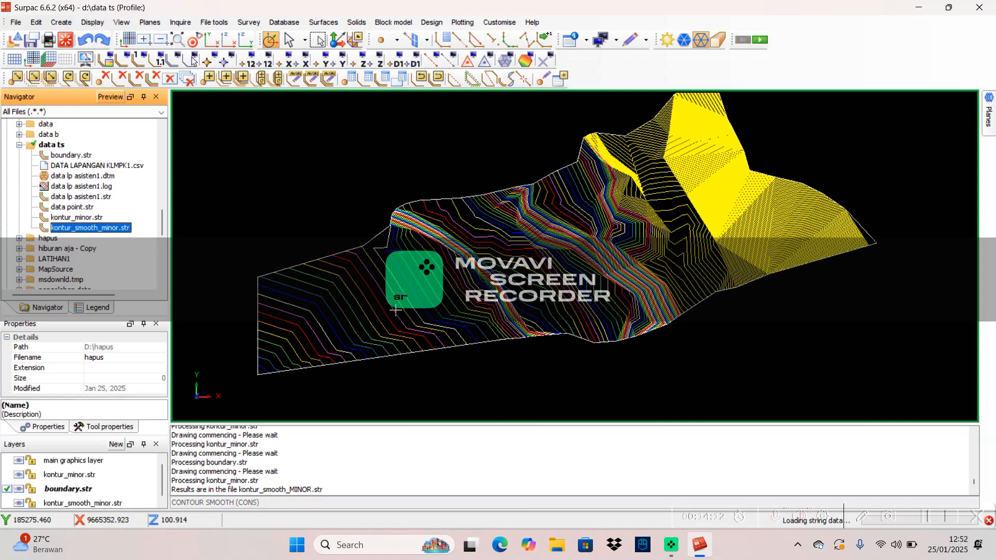
scroll(526, 365, up, 2)
scroll(526, 365, up, 4)
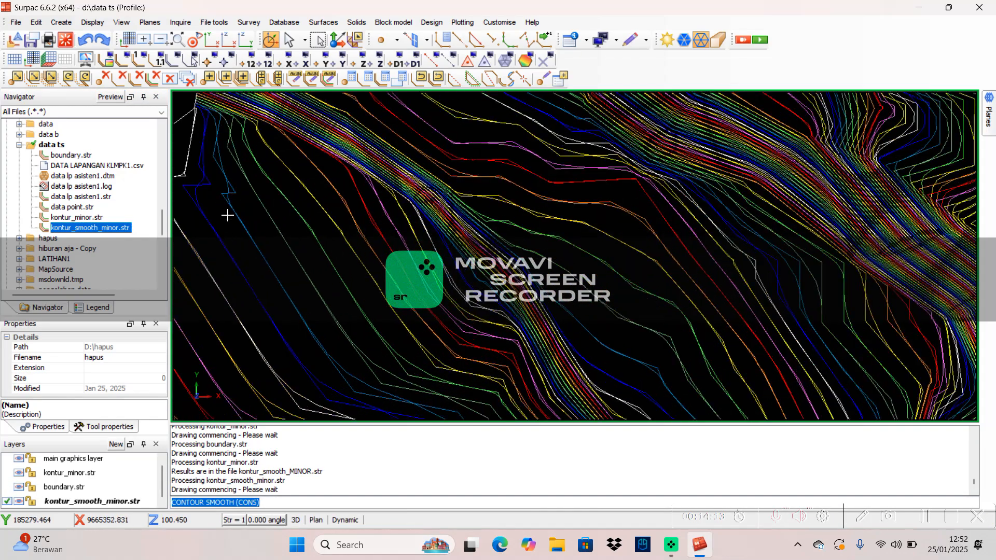
scroll(441, 313, up, 2)
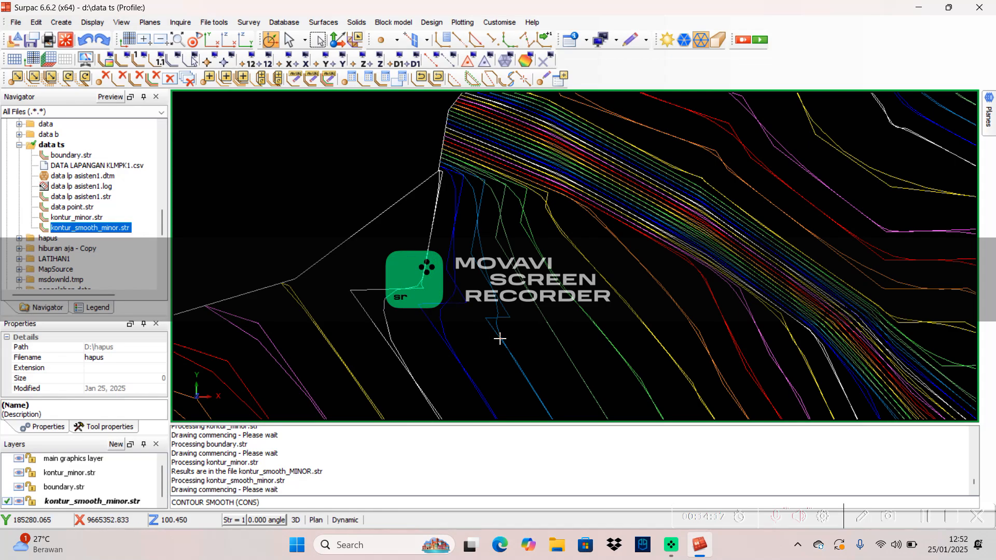
scroll(446, 331, down, 3)
scroll(447, 330, up, 5)
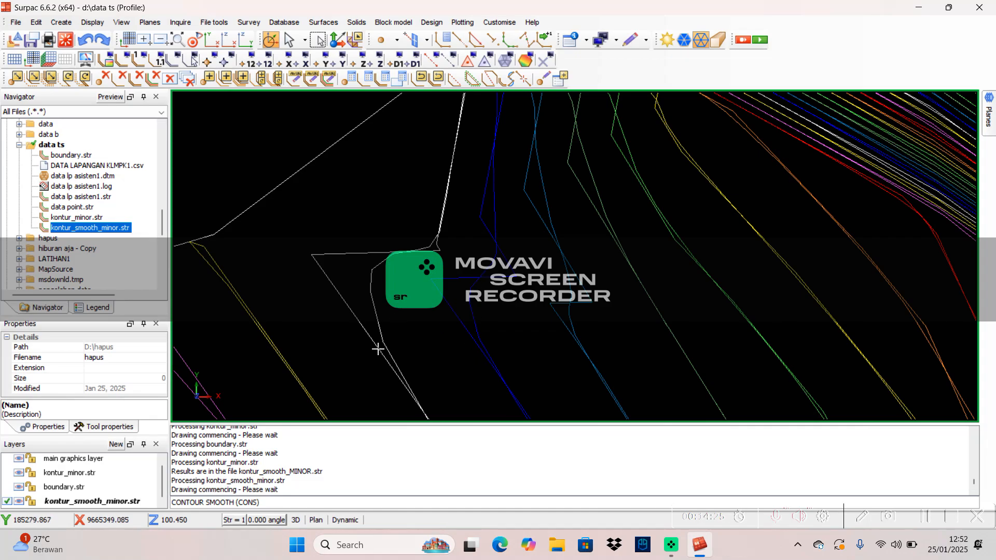
scroll(373, 280, down, 2)
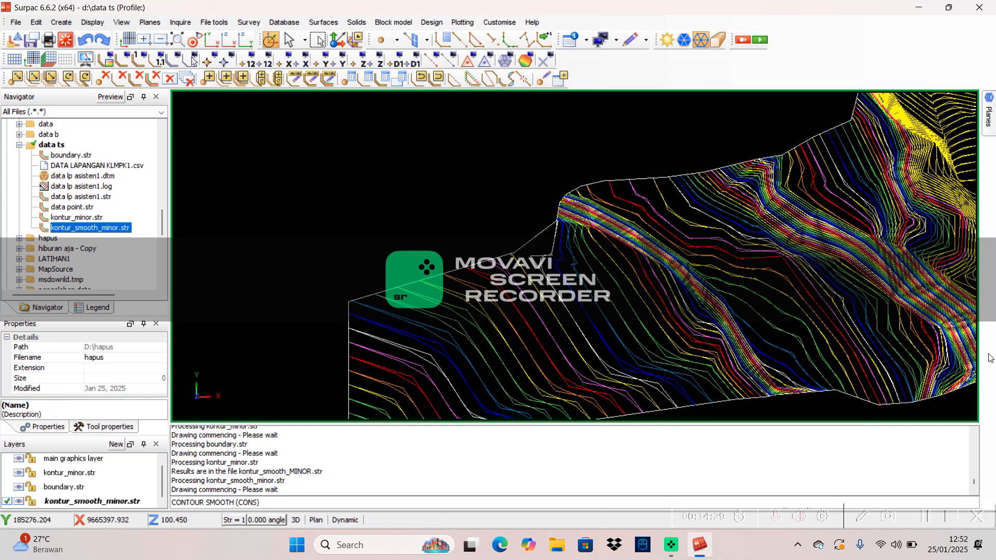
scroll(877, 306, down, 2)
middle_drag(879, 305, 766, 344)
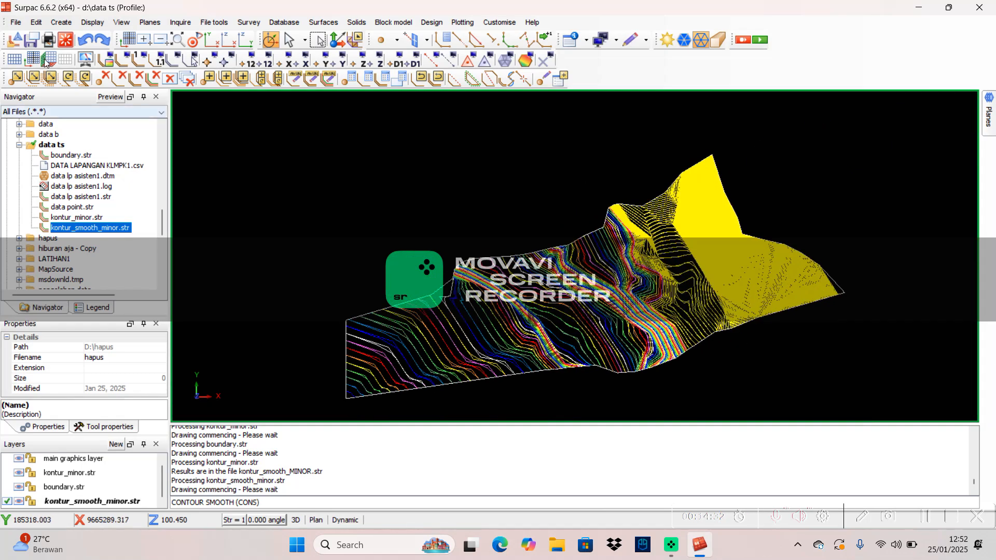
Clear the graphics and load boundary.str together with kontur_smooth_minor.str.
click(67, 41)
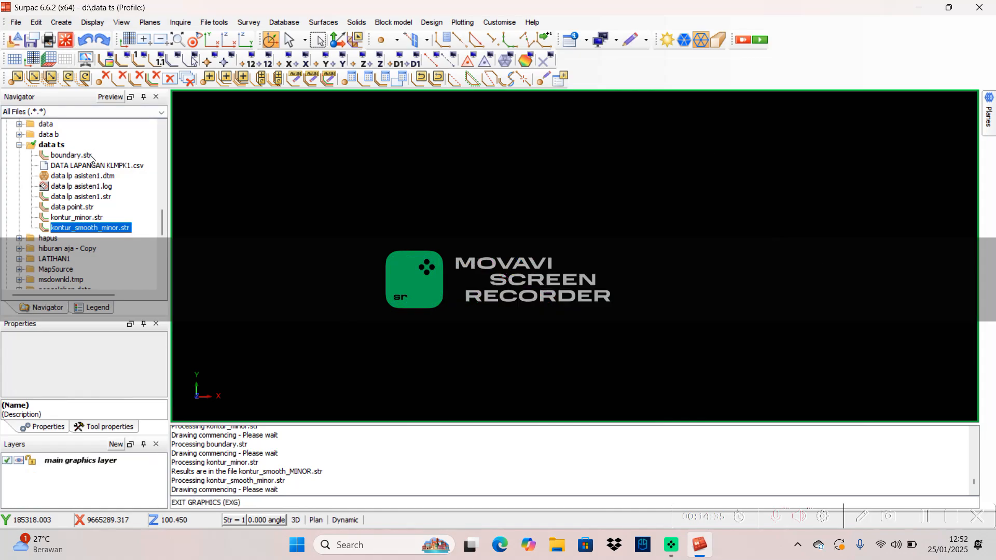
drag(355, 212, 354, 213)
mouse_move(90, 227)
mouse_down()
mouse_move(531, 286)
mouse_move(562, 344)
mouse_move(483, 350)
mouse_move(576, 356)
mouse_move(548, 355)
mouse_move(599, 320)
mouse_up()
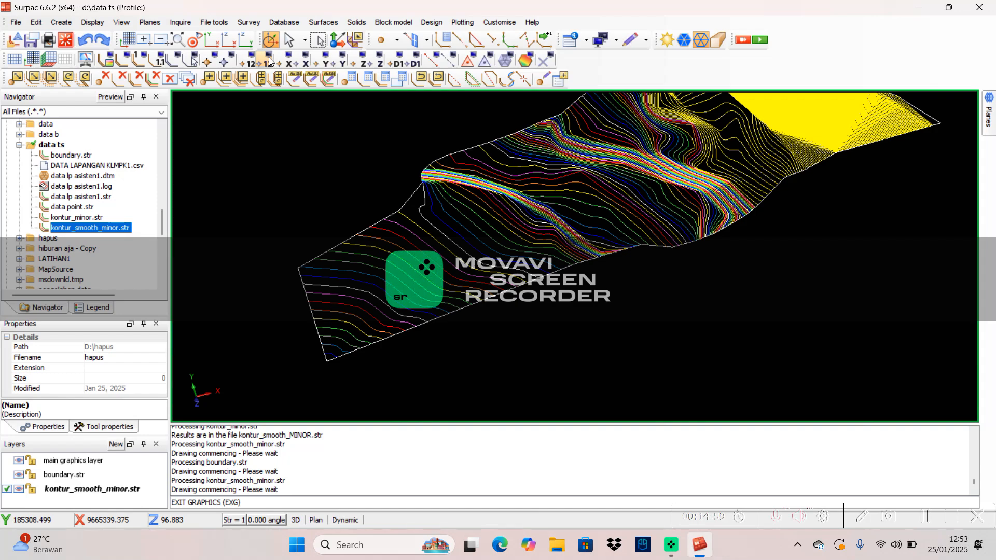
Set up Z value labels for the kontur_smooth_minor.str layer with the text alignment set to v.
click(362, 68)
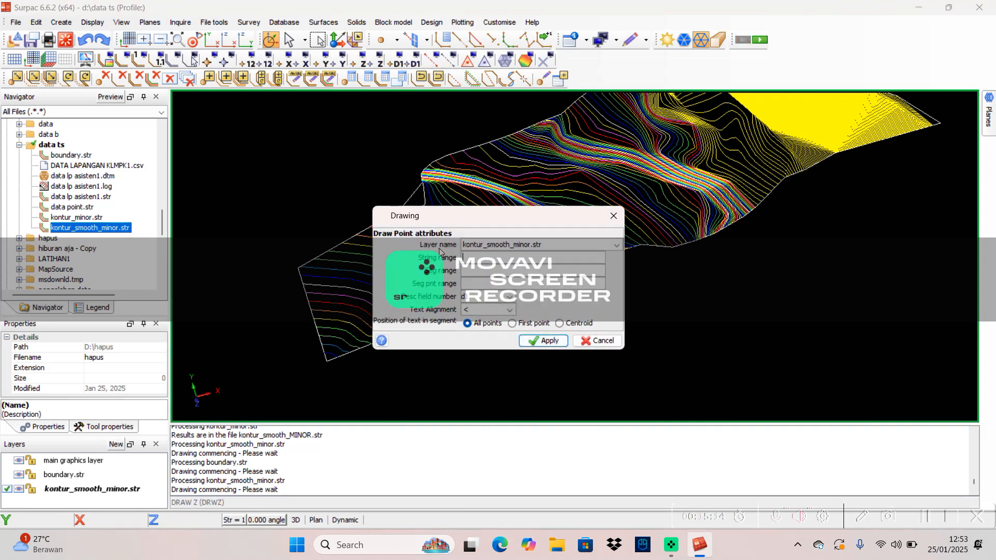
click(615, 246)
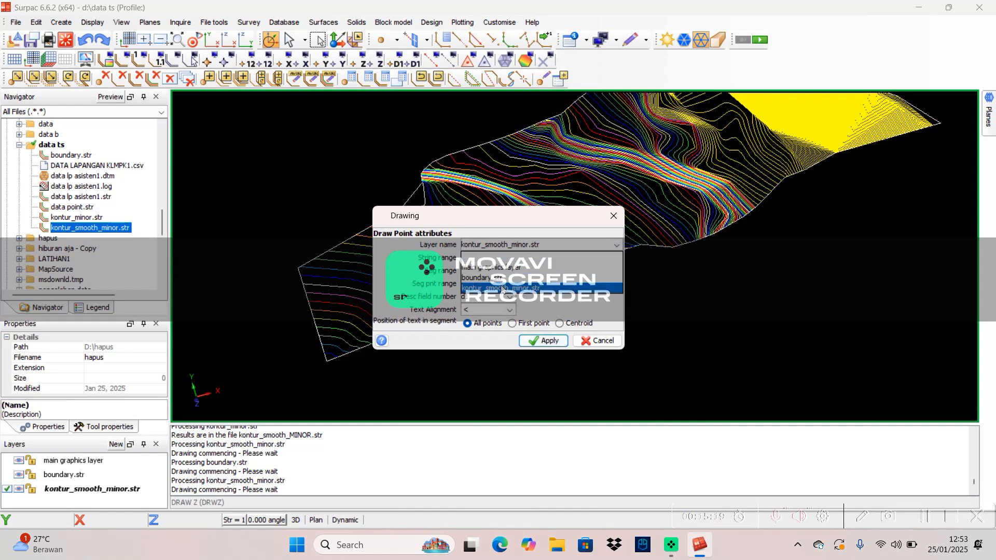
click(501, 288)
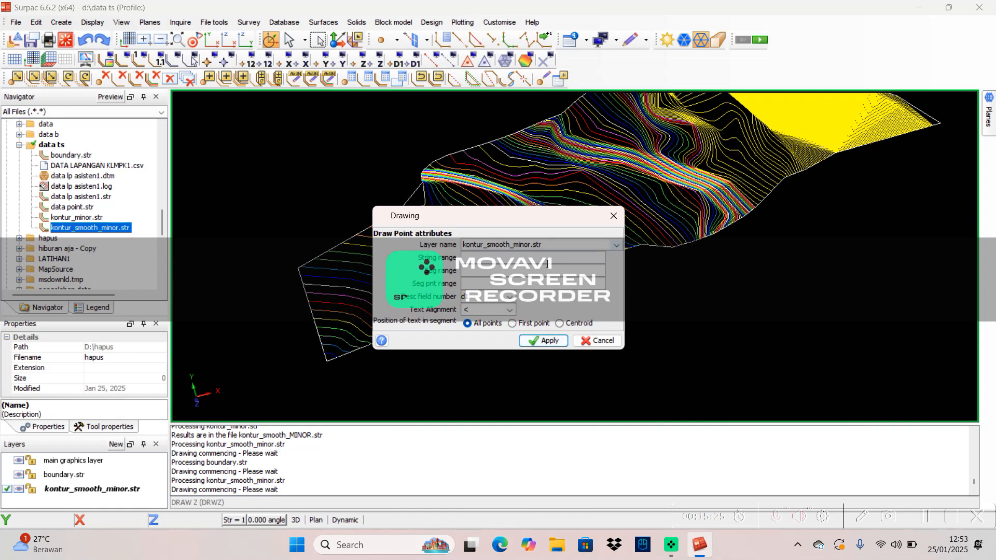
click(500, 309)
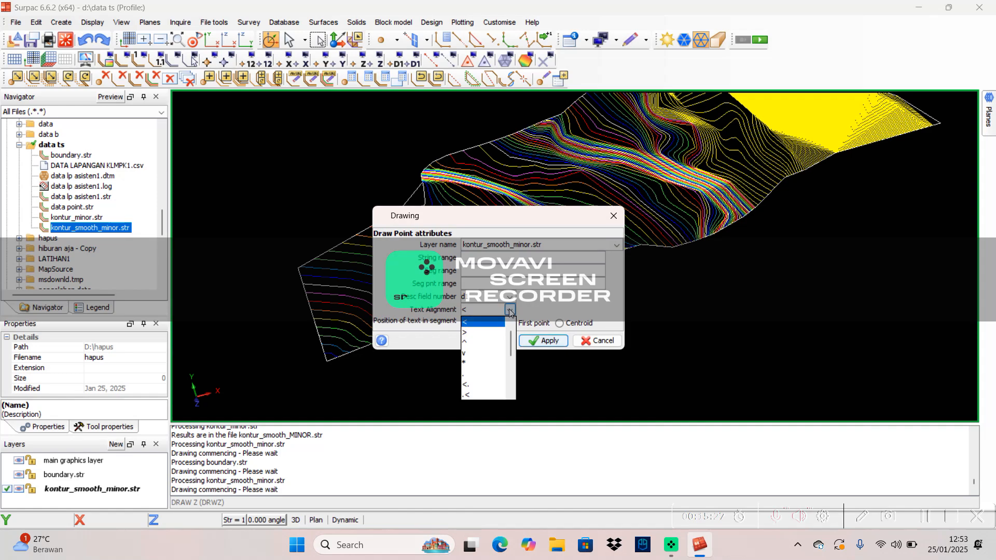
click(493, 354)
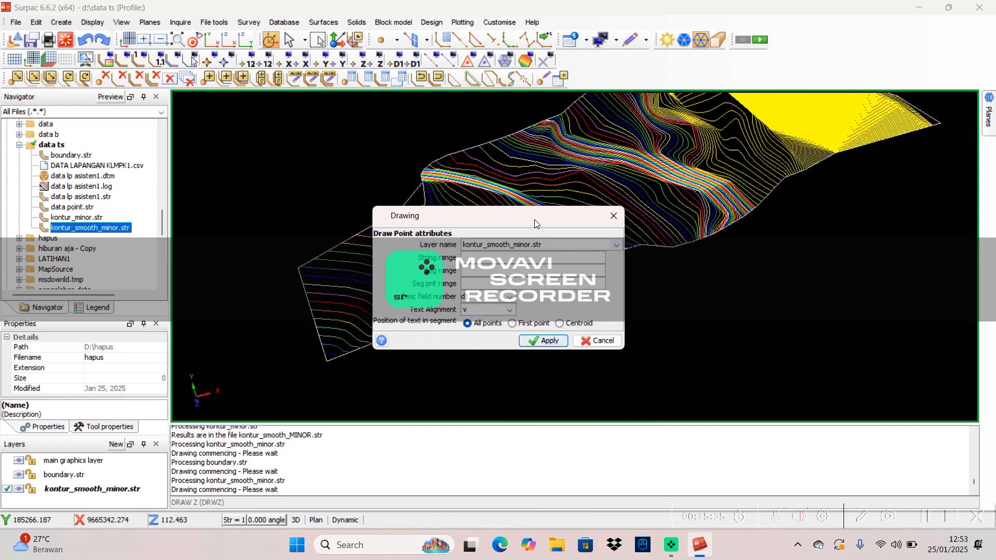
Position the Z labels at the first point of each segment and draw them on the contours.
mouse_move(534, 220)
mouse_down()
mouse_move(282, 176)
mouse_move(334, 129)
mouse_up()
click(311, 235)
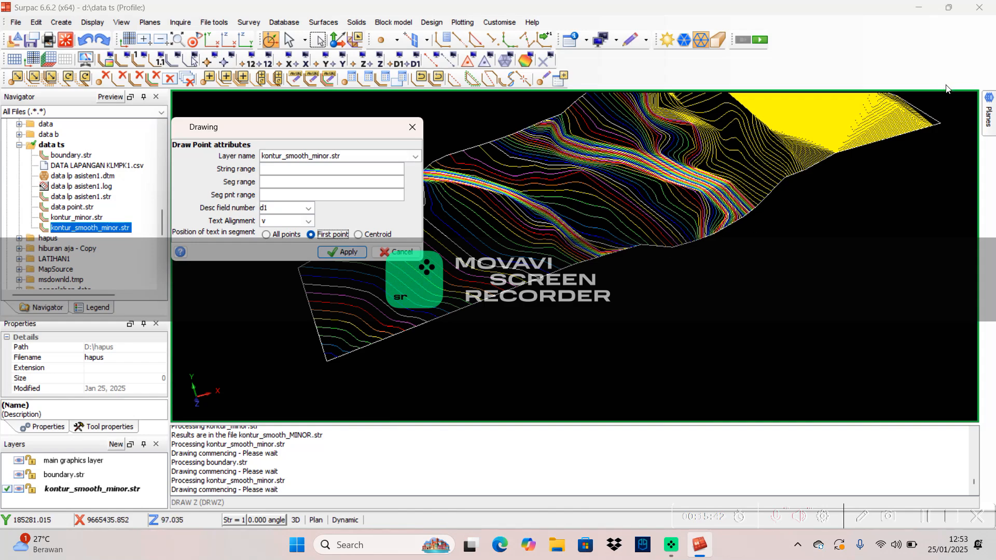
click(371, 236)
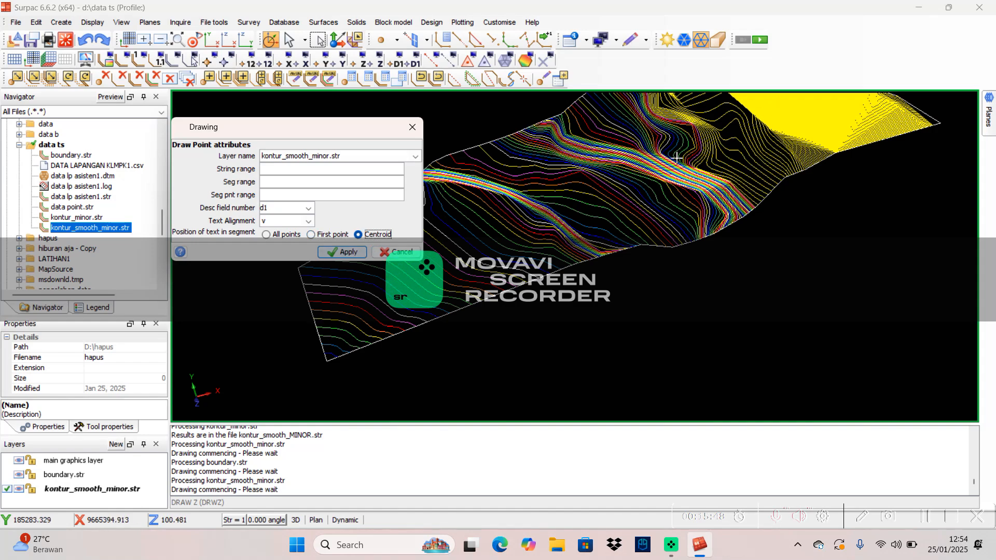
click(267, 234)
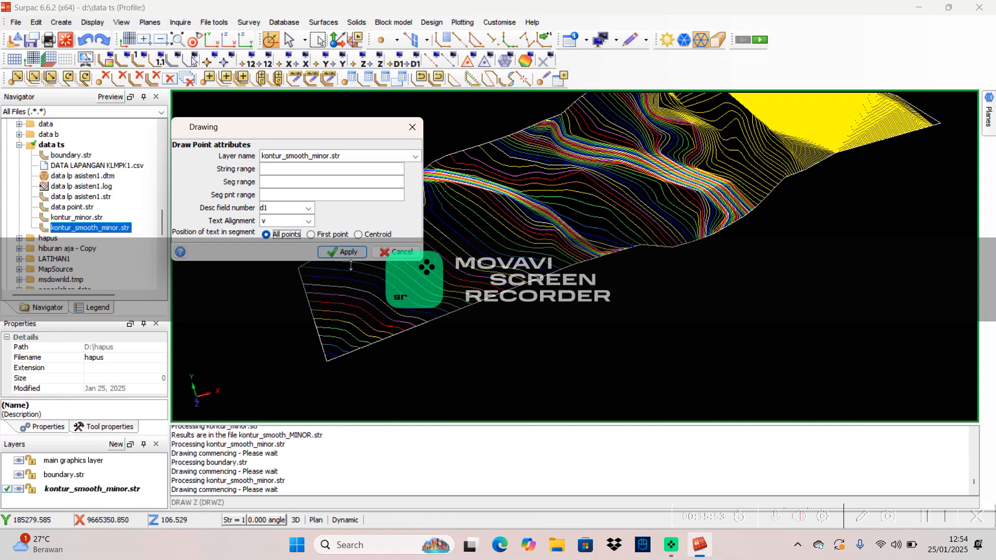
click(319, 235)
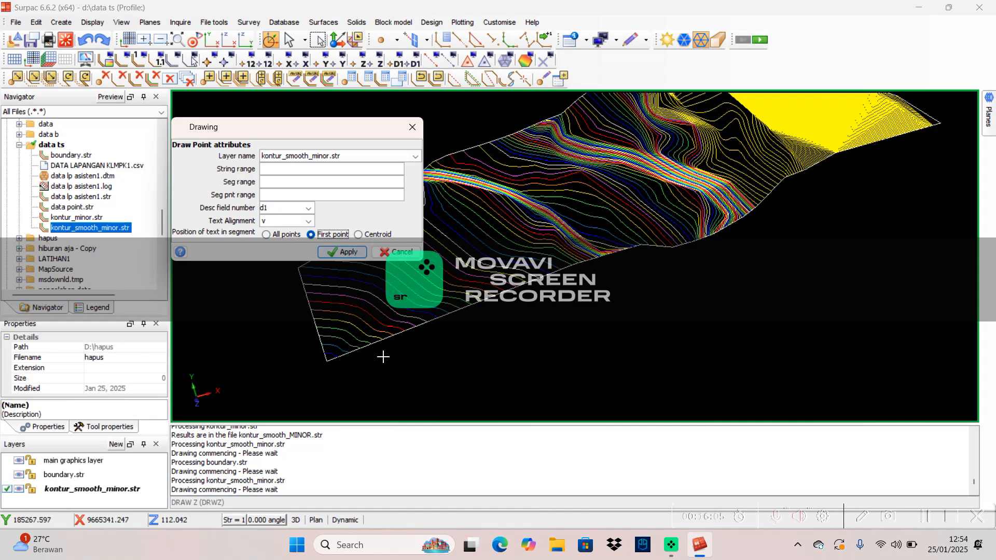
click(351, 253)
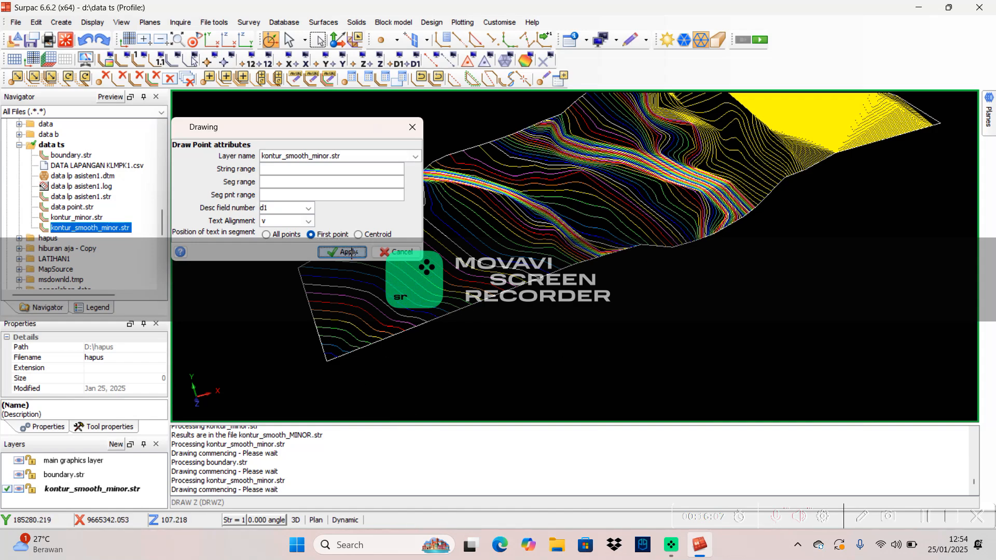
Inspect the elevation labels along the boundary, from the lowest contours to the highest ones at the opposite end.
scroll(380, 360, up, 5)
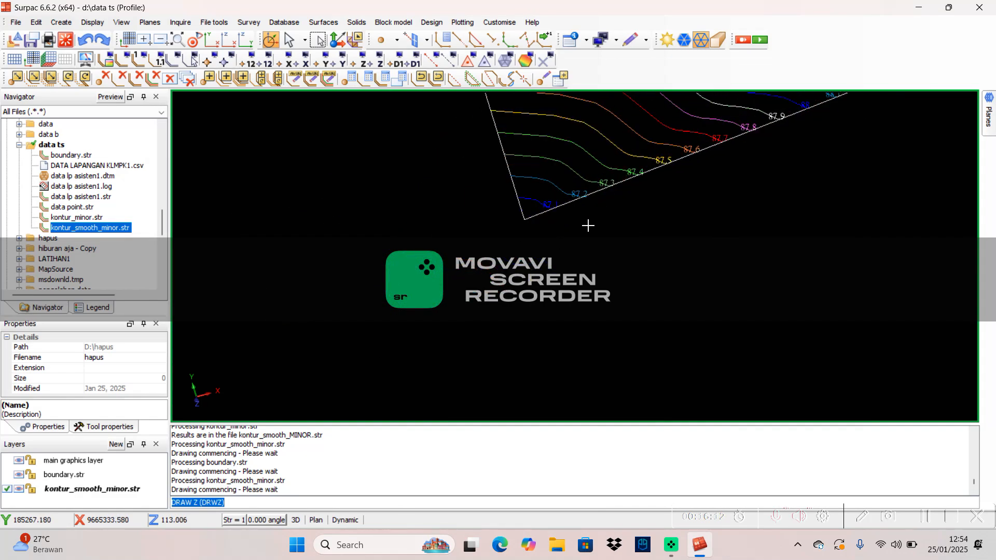
scroll(543, 238, up, 3)
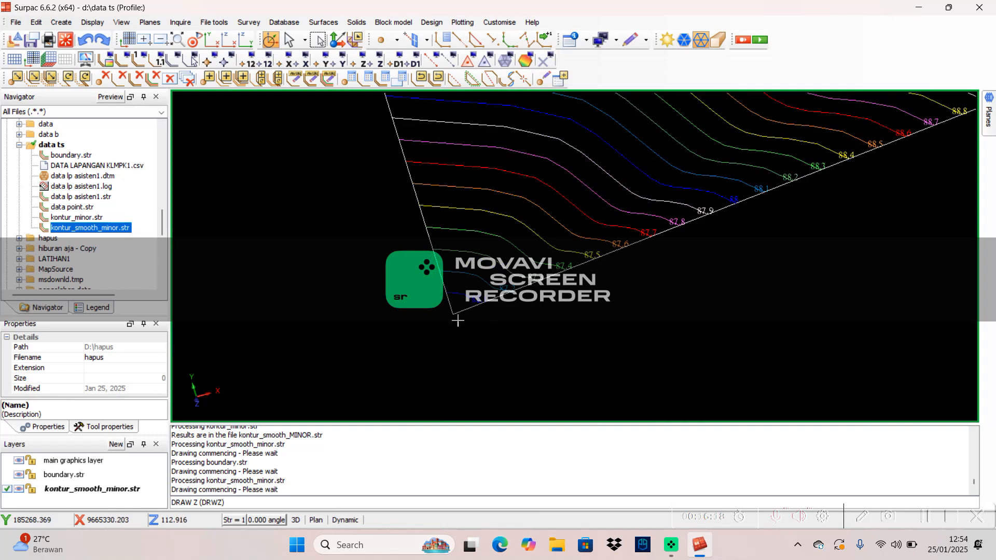
scroll(484, 326, up, 2)
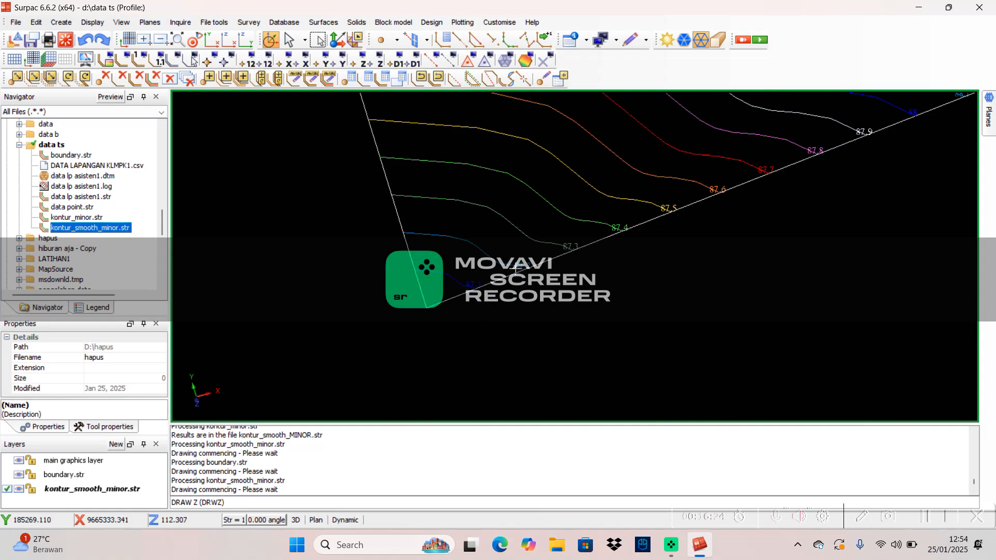
scroll(633, 266, down, 5)
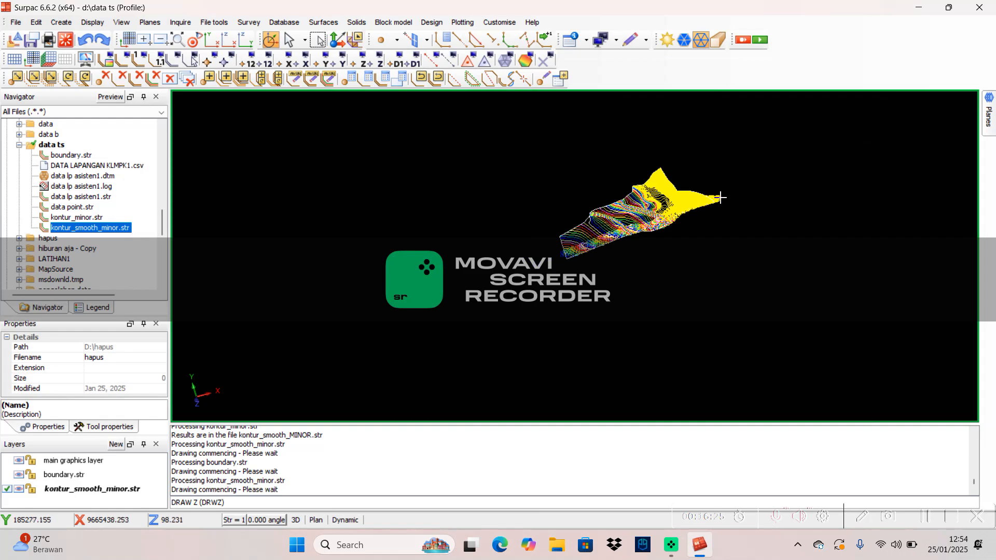
scroll(720, 198, up, 6)
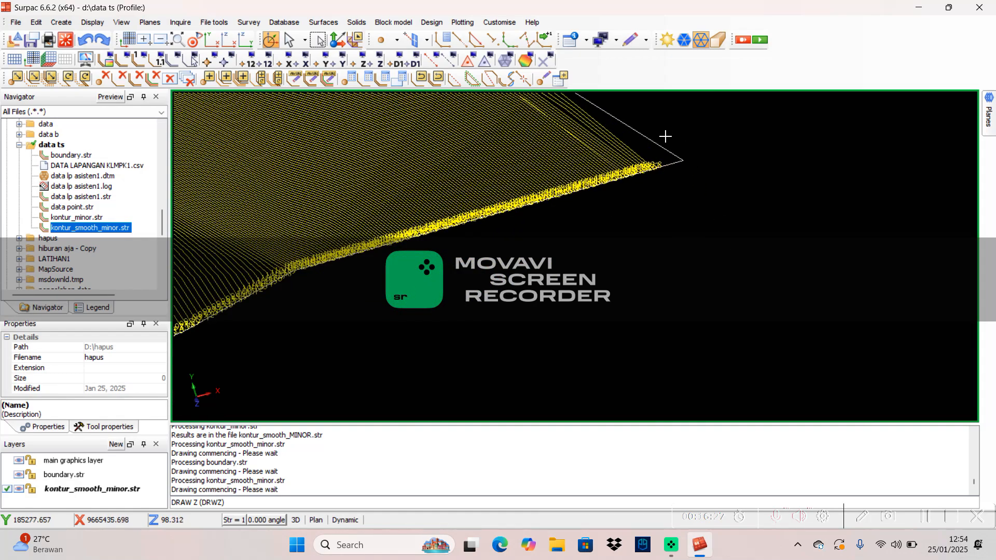
scroll(665, 136, up, 4)
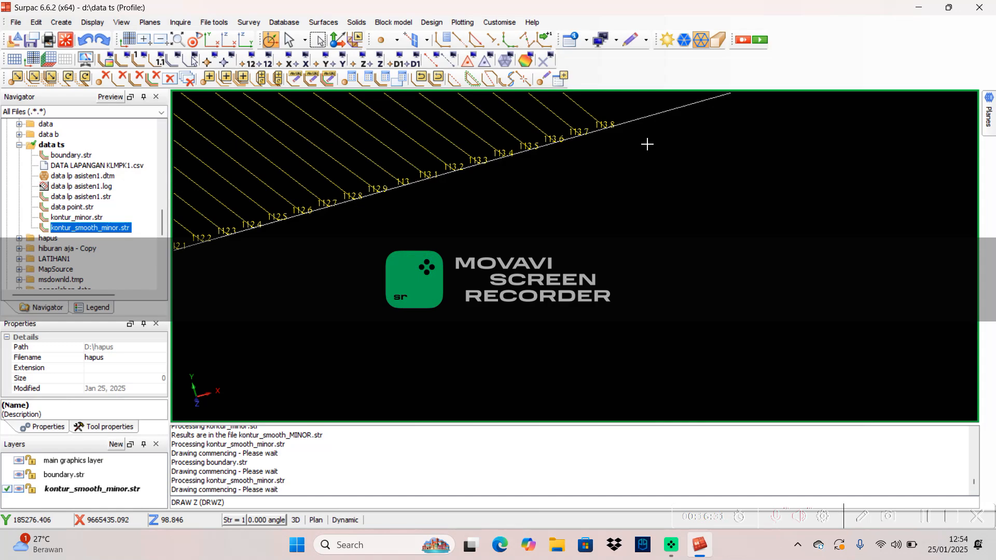
middle_drag(659, 174, 493, 364)
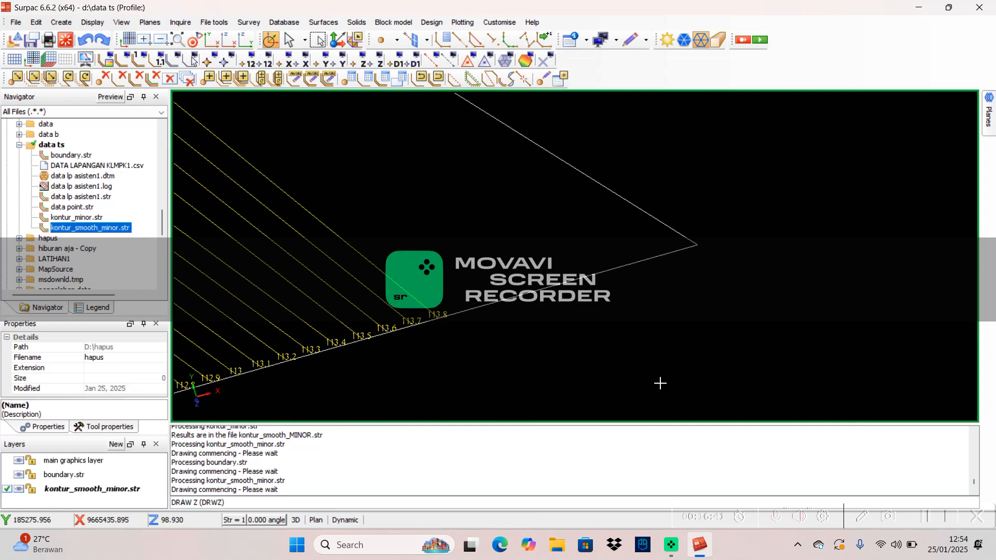
scroll(372, 327, down, 2)
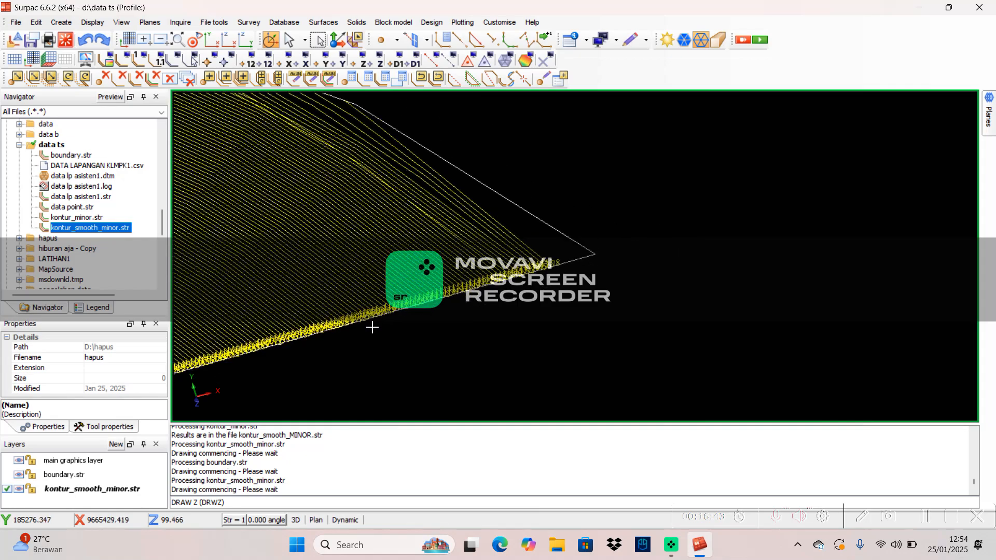
Convert boundary.str to an Autocad DXF / DWG file with the .dwg extension.
scroll(371, 327, down, 4)
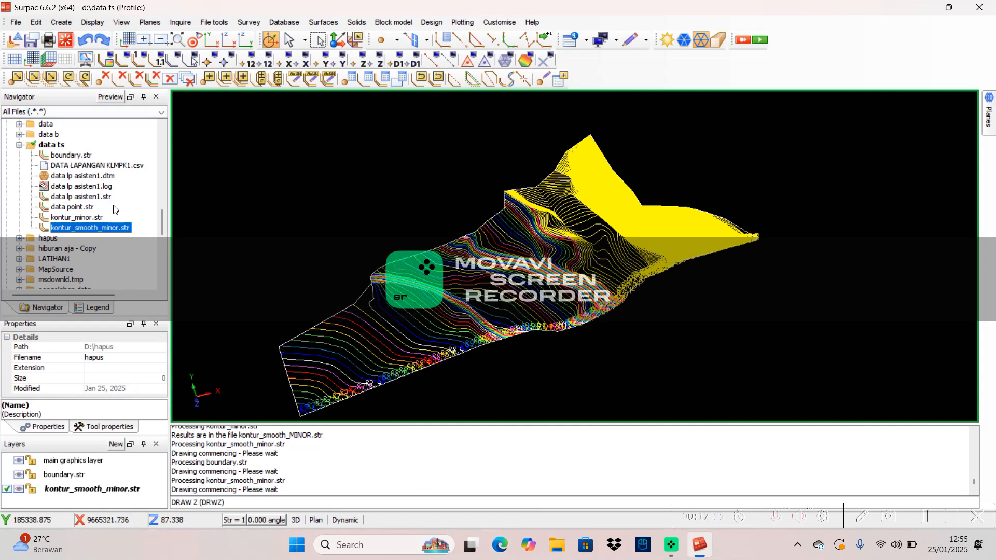
right_click(65, 156)
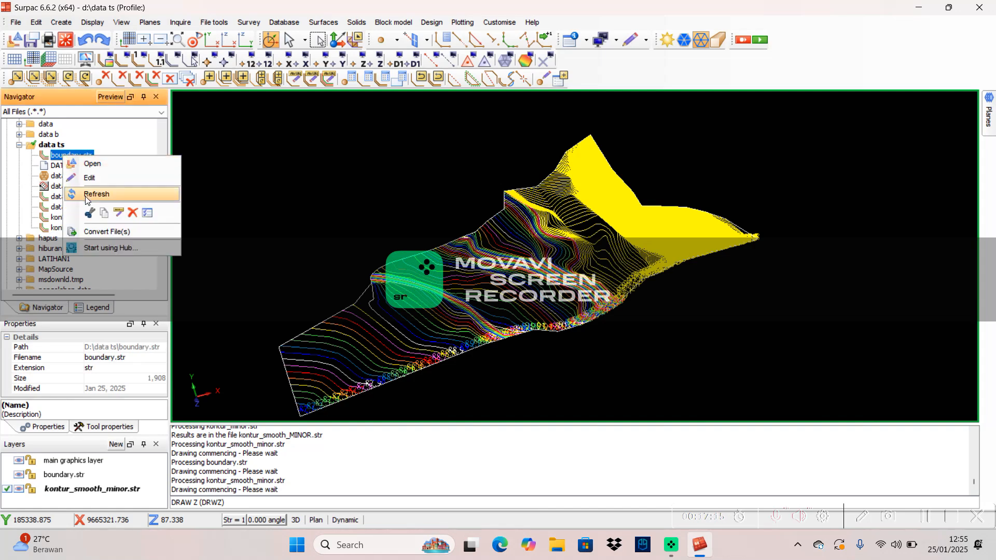
click(102, 233)
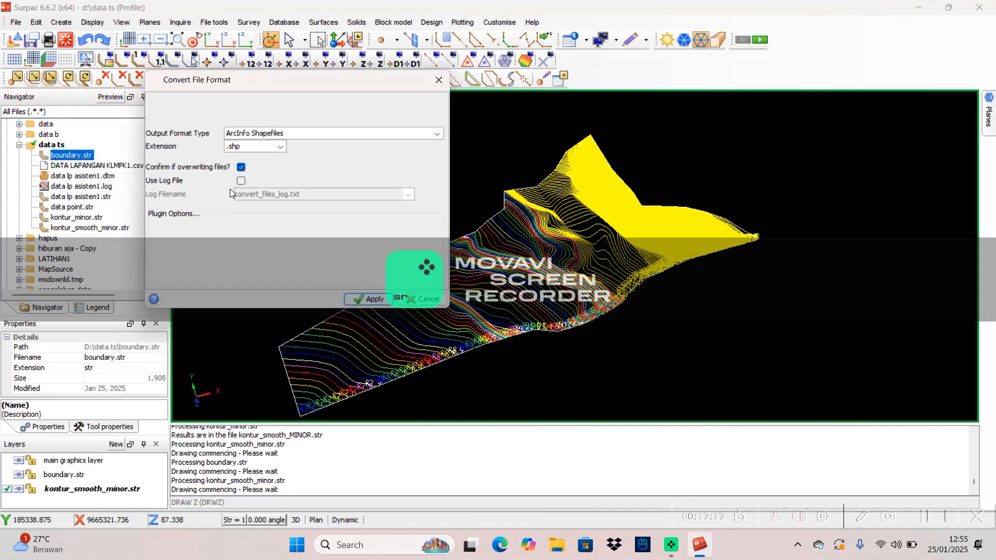
click(273, 133)
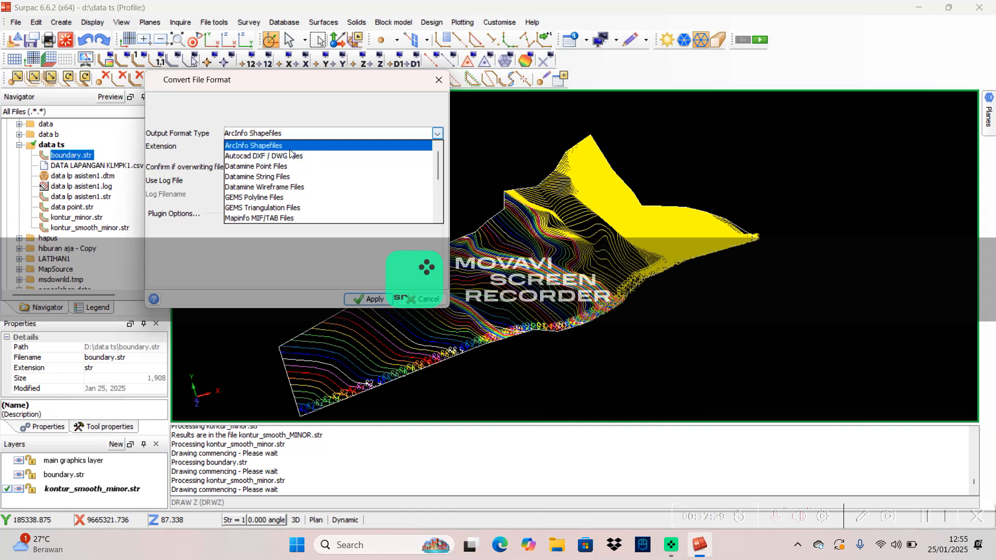
click(292, 154)
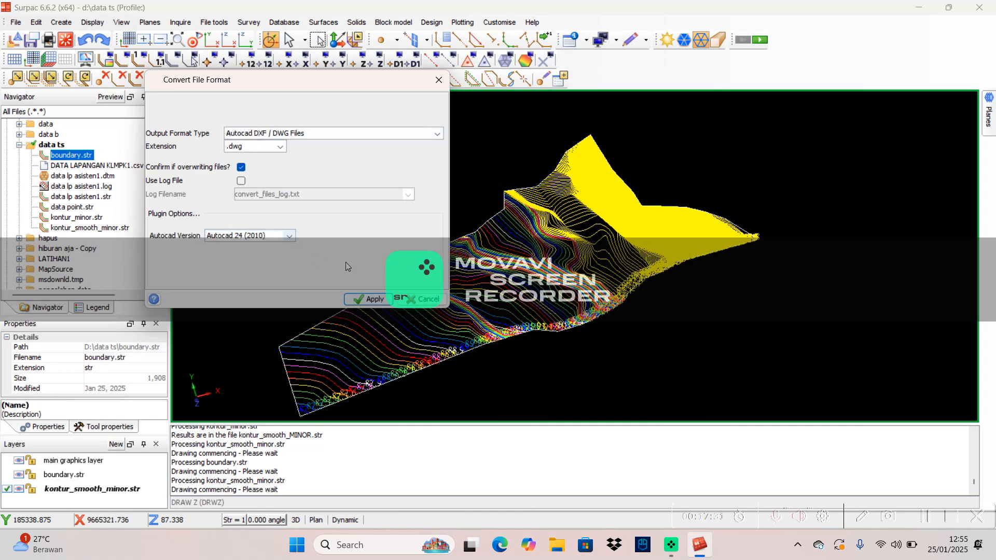
click(374, 299)
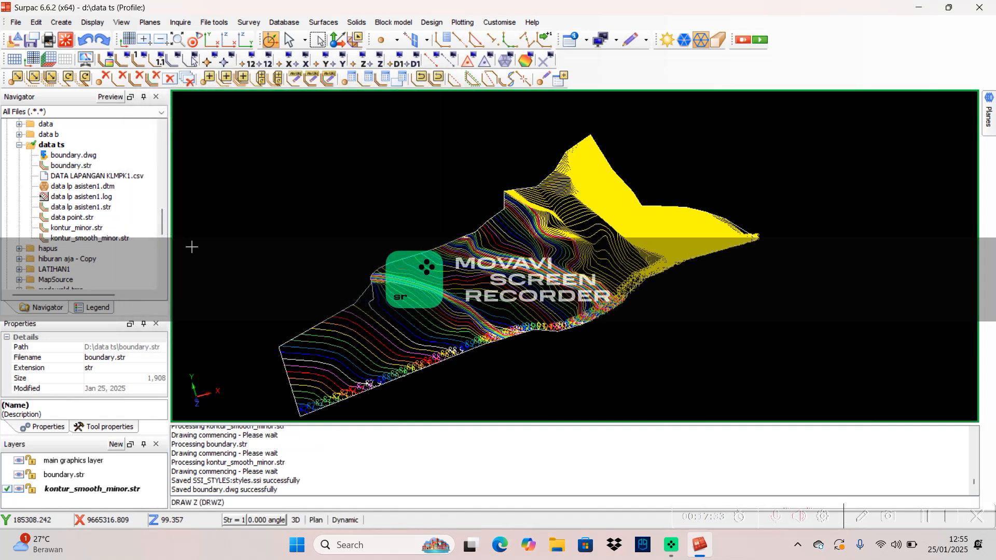
Set up the conversion of data lp asisten1.dtm to the Autocad DXF / DWG format with the .dwg extension.
right_click(91, 188)
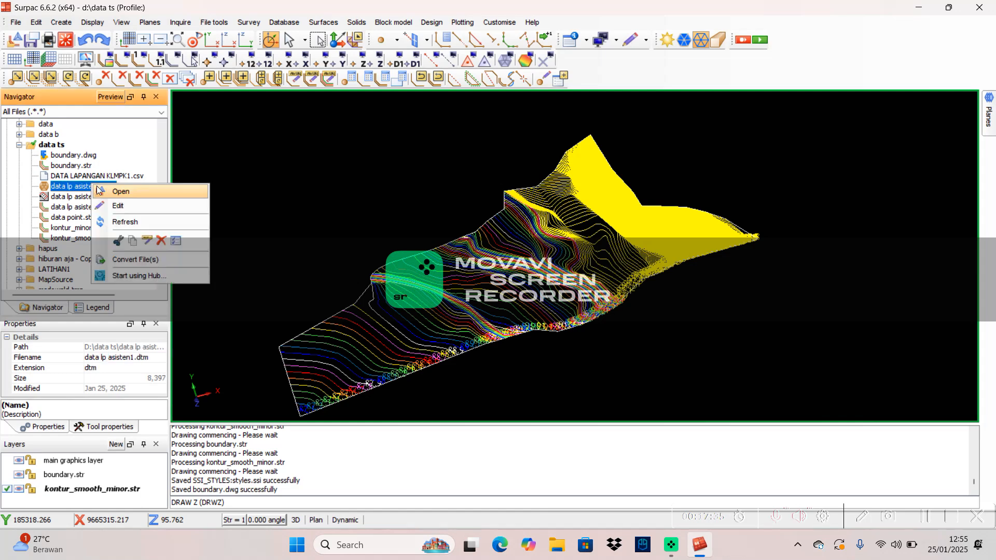
click(142, 262)
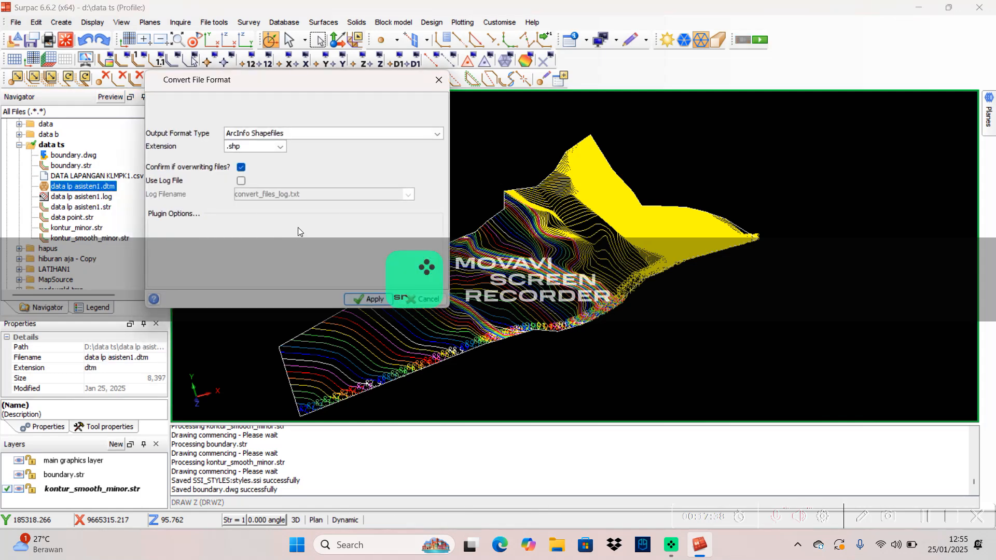
click(325, 133)
click(311, 153)
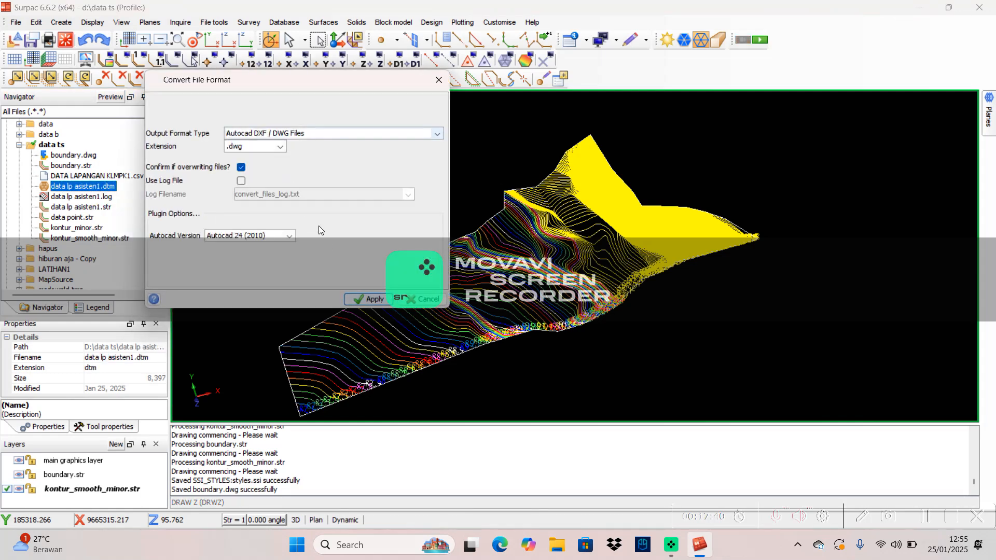